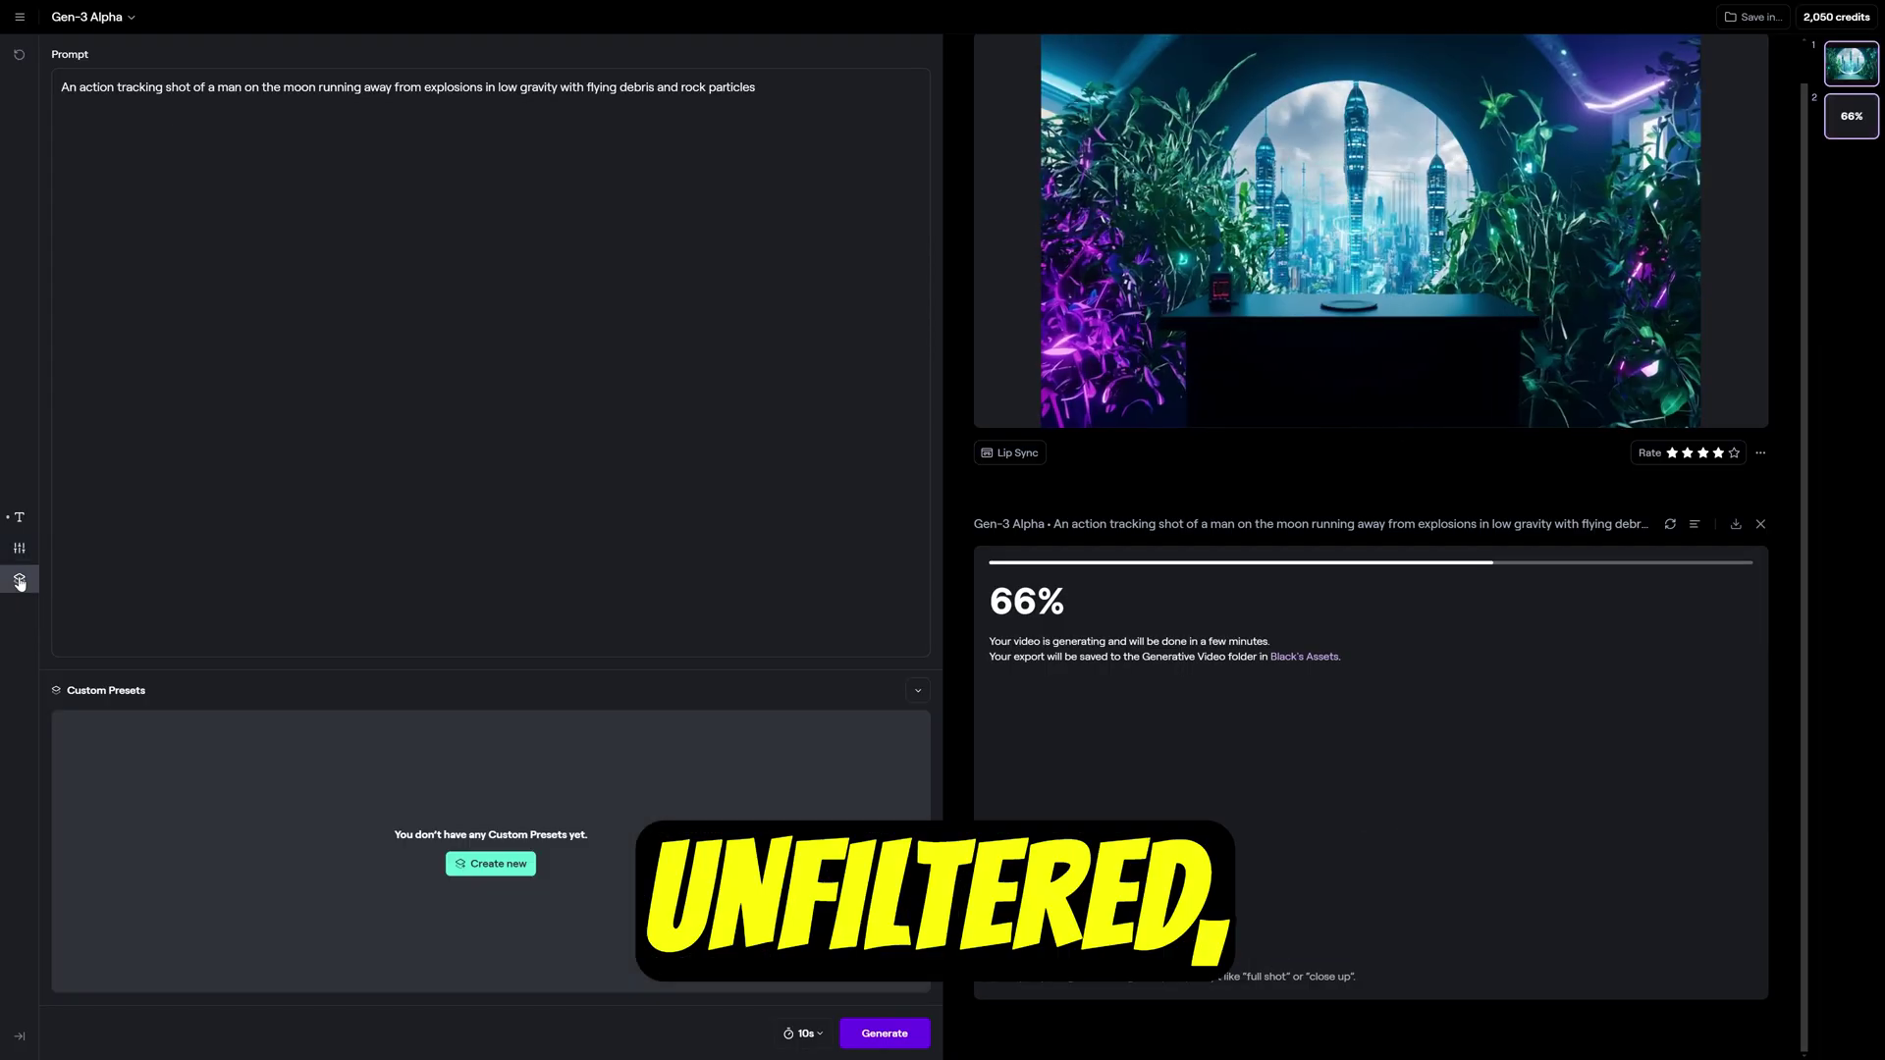
Step: Begin creating a new custom preset in Runway's Gen-3 Alpha video tool
{"action": "left_click", "coordinate": [502, 863]}
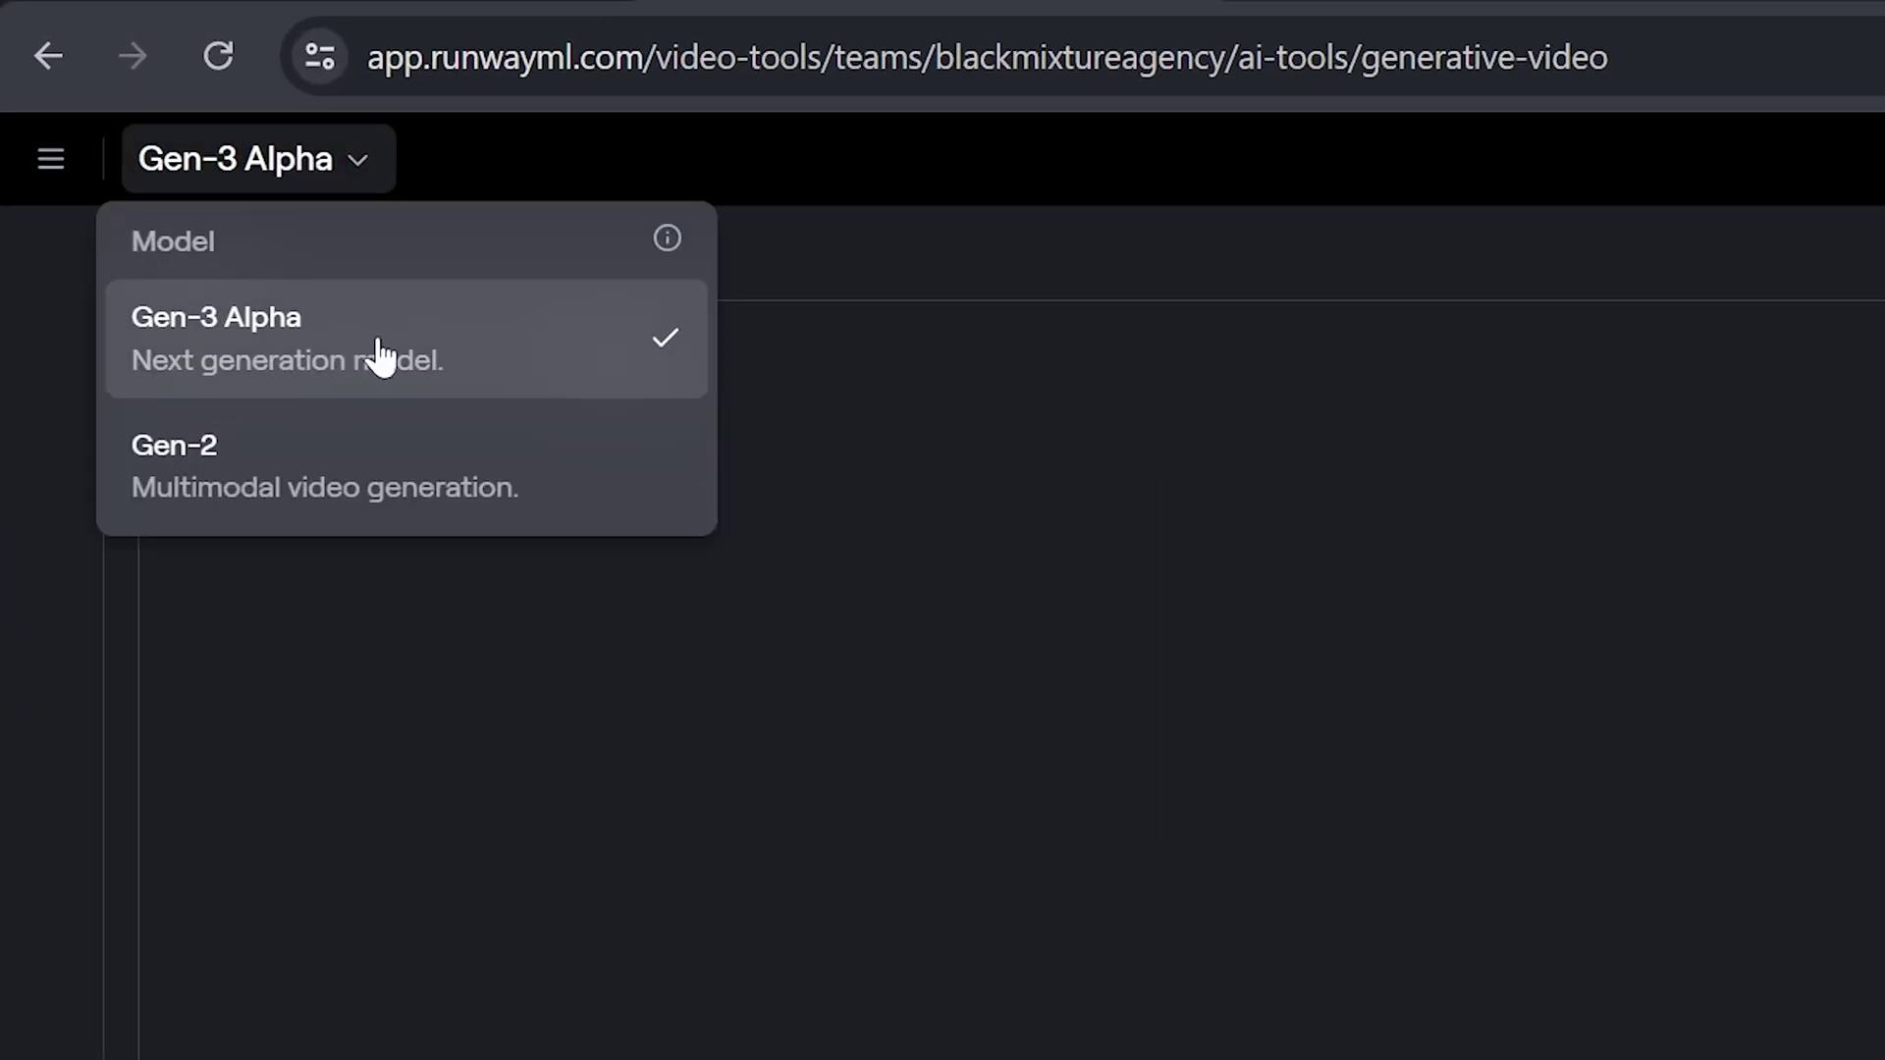
Step: Keep Gen-3 Alpha as the model, focus the empty prompt, and select the Midjourney prompt text
{"action": "left_click", "coordinate": [1048, 510]}
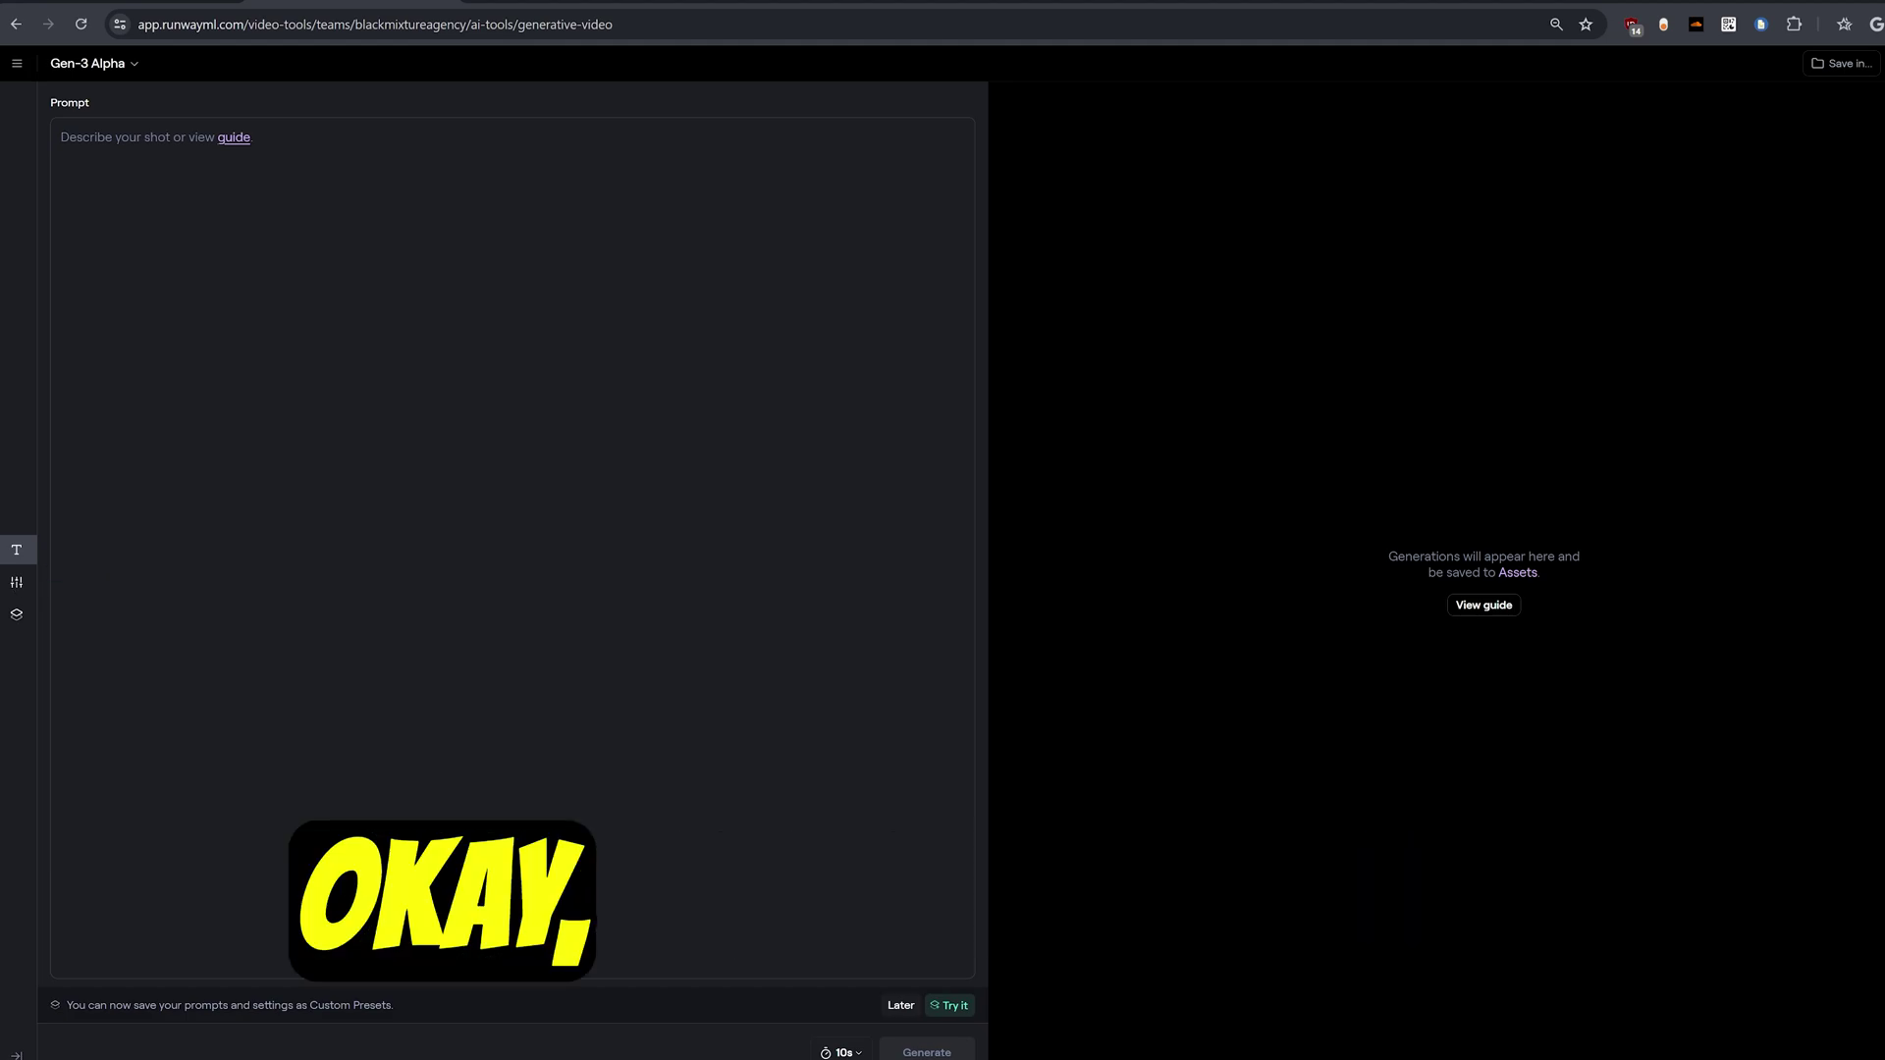
{"action": "left_click", "coordinate": [61, 138]}
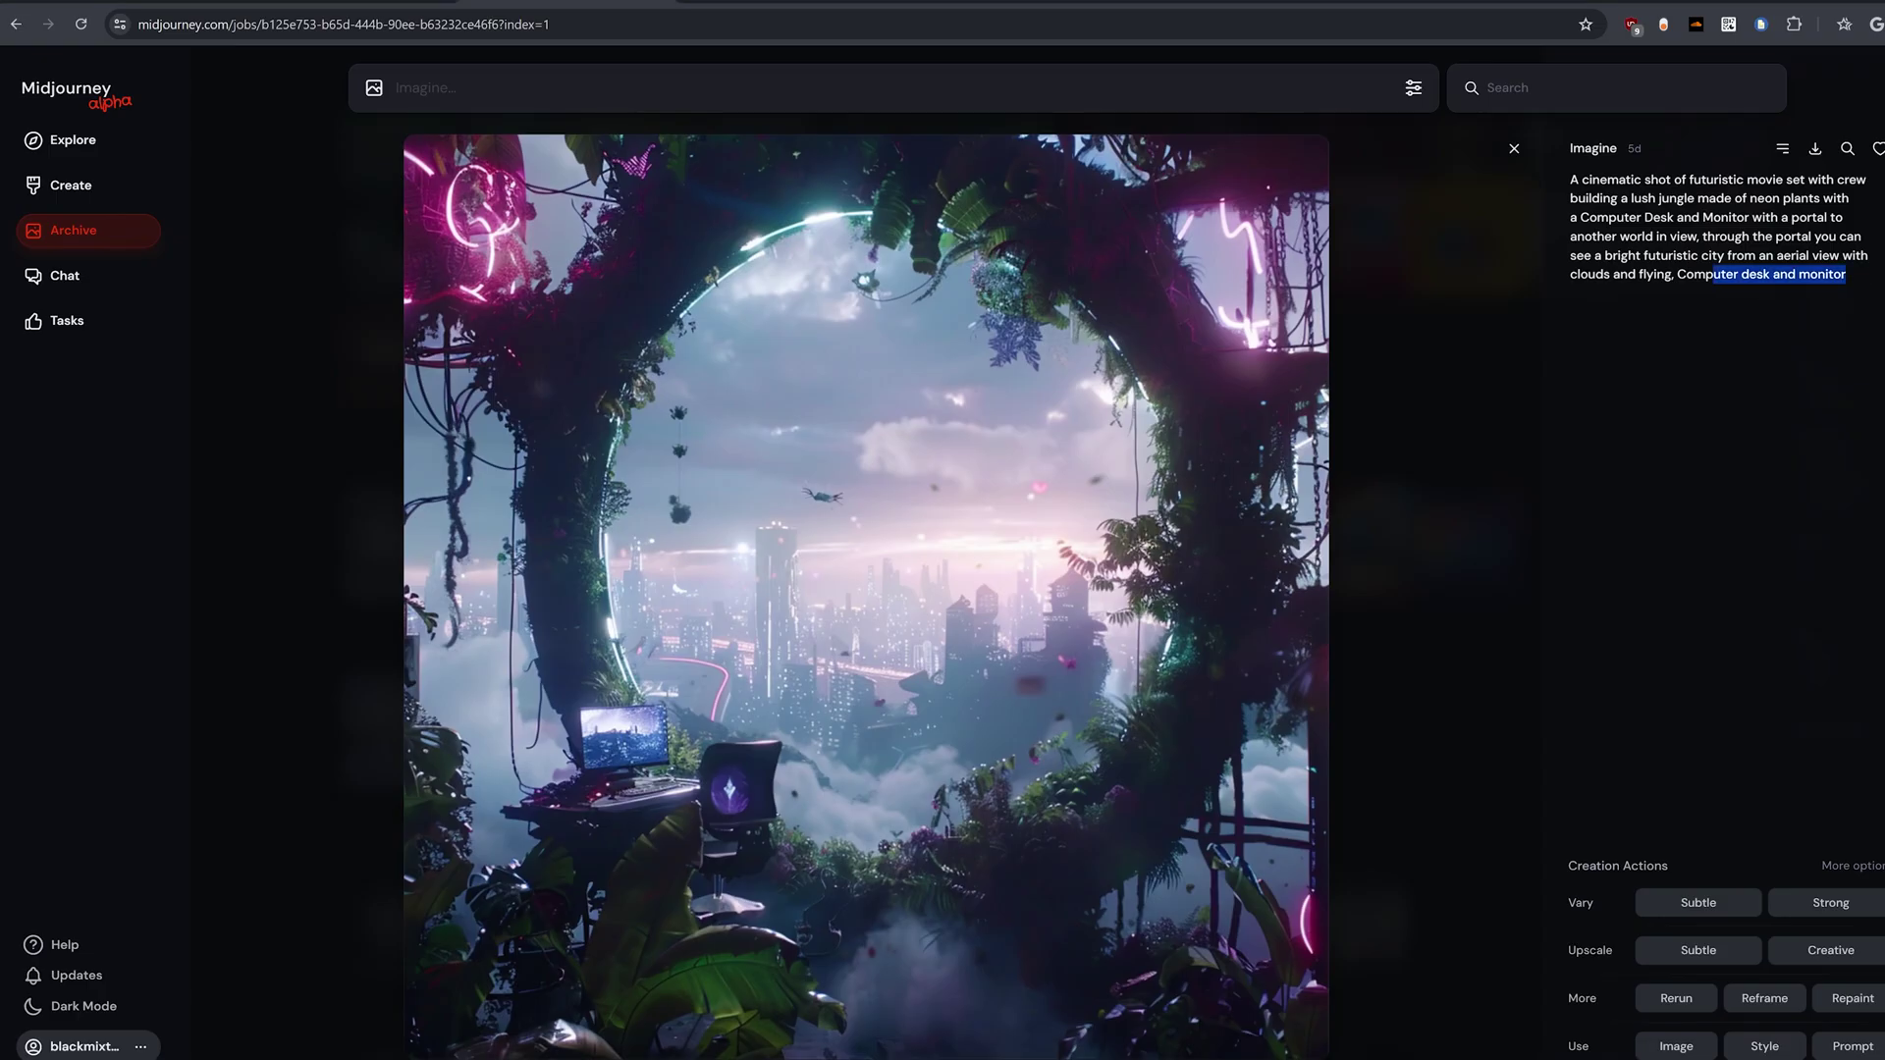
{"action": "left_click_drag", "start_coordinate": [1847, 275], "coordinate": [1529, 205]}
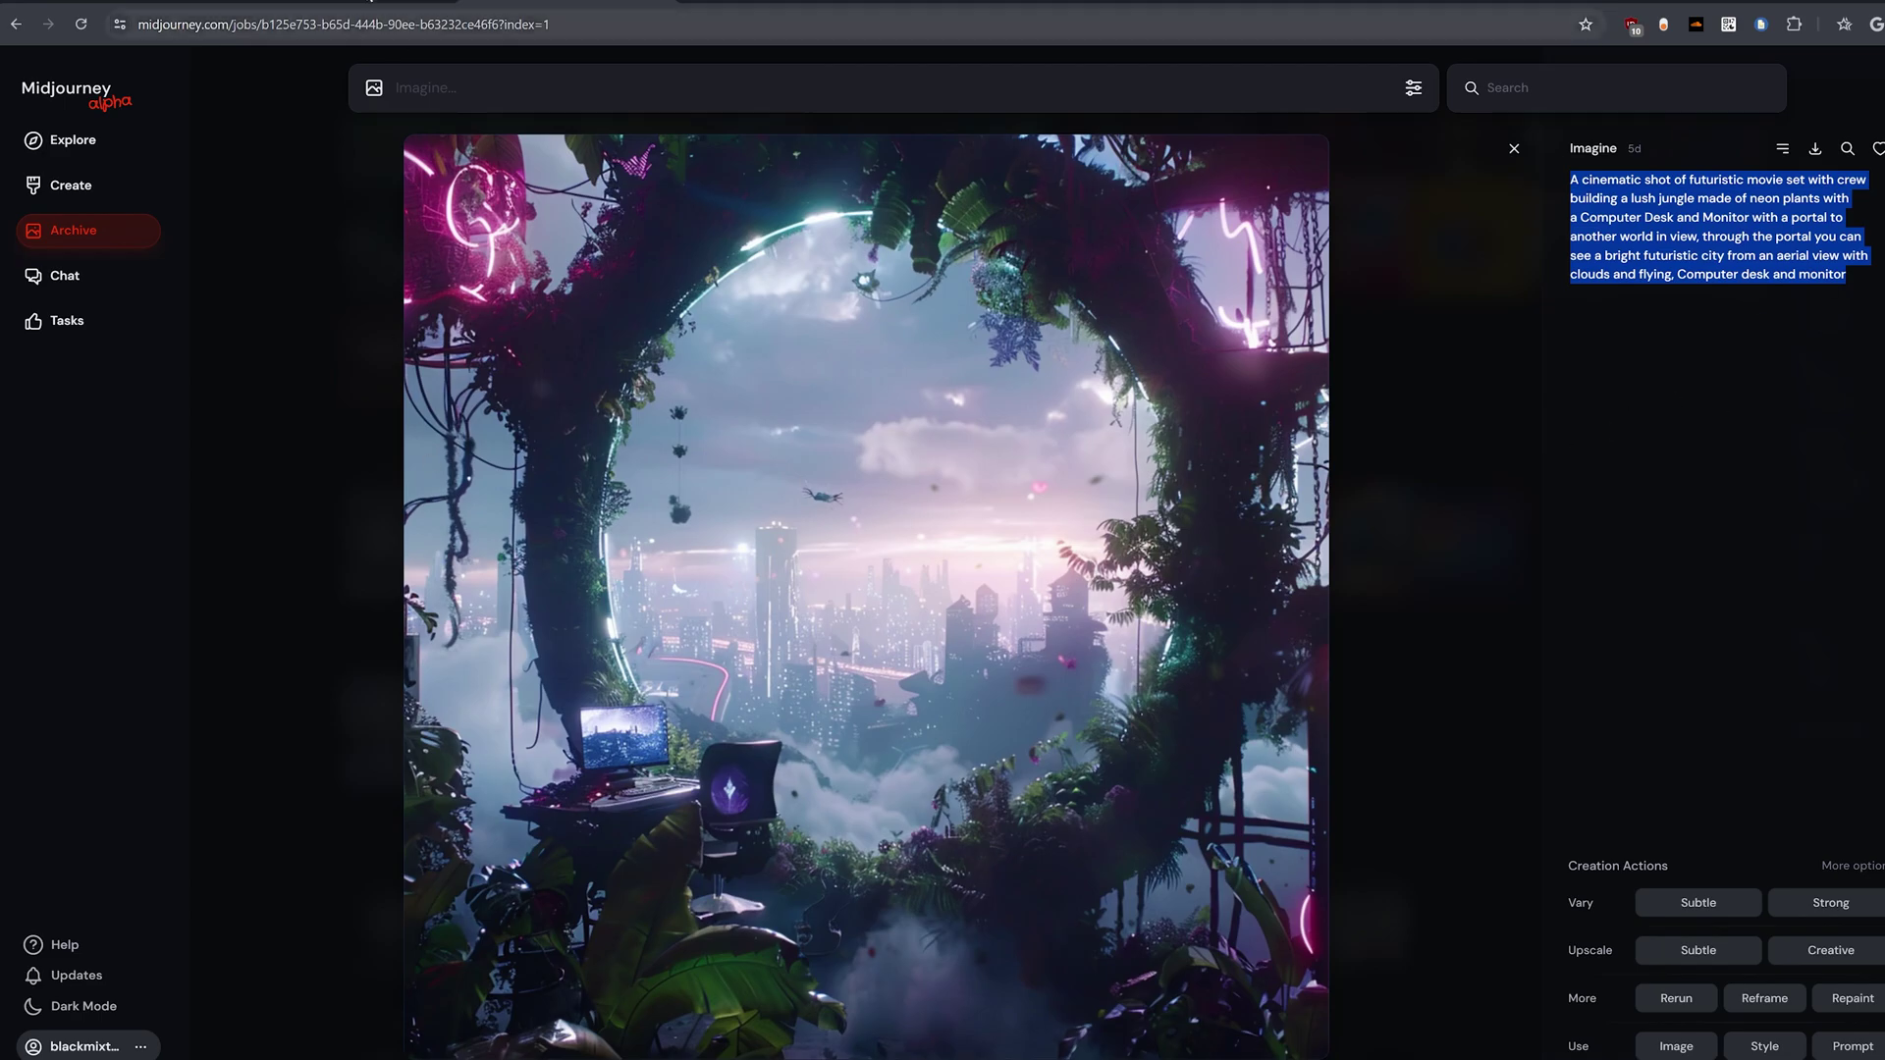
Step: Return to the Gen-3 Alpha page with the futuristic movie set prompt for pasting
{"action": "key", "text": "ctrl+shift+Tab"}
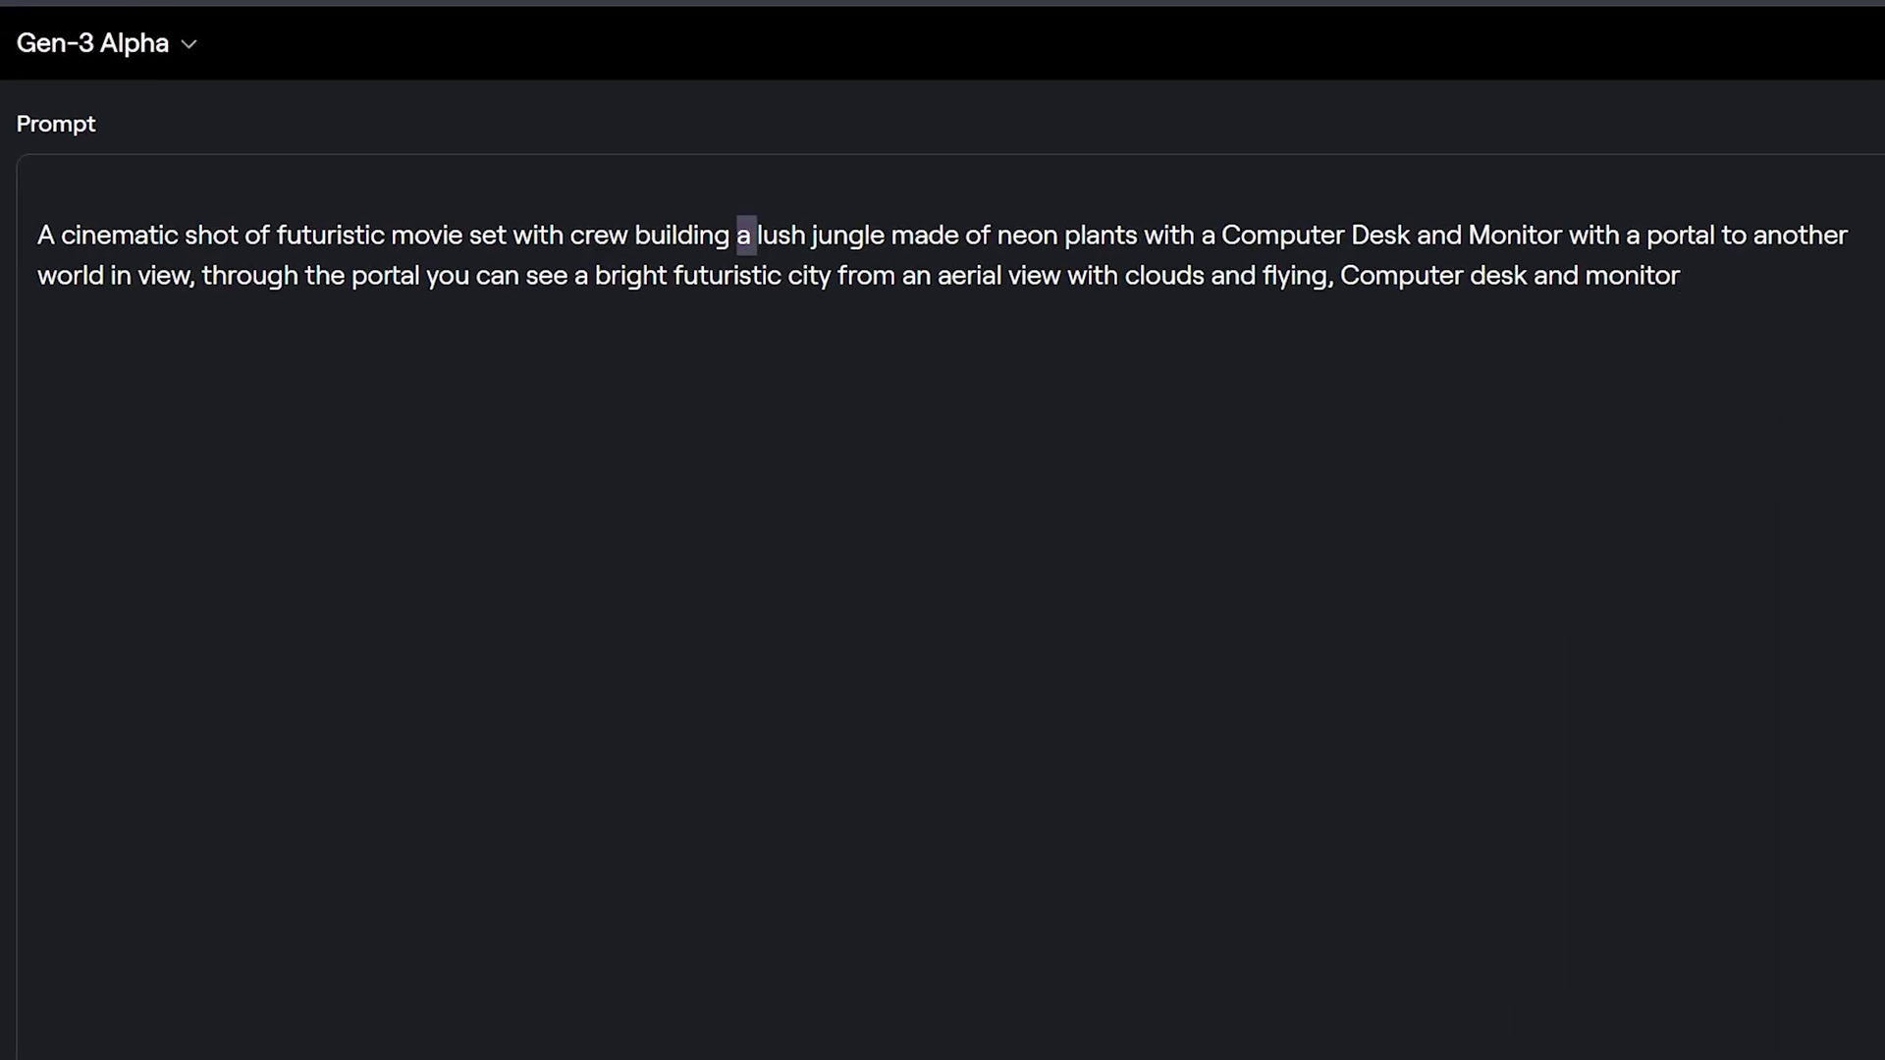
Step: Review the pasted jungle prompt and generate a 10-second clip from it
{"action": "left_click_drag", "start_coordinate": [1296, 236], "coordinate": [1656, 276]}
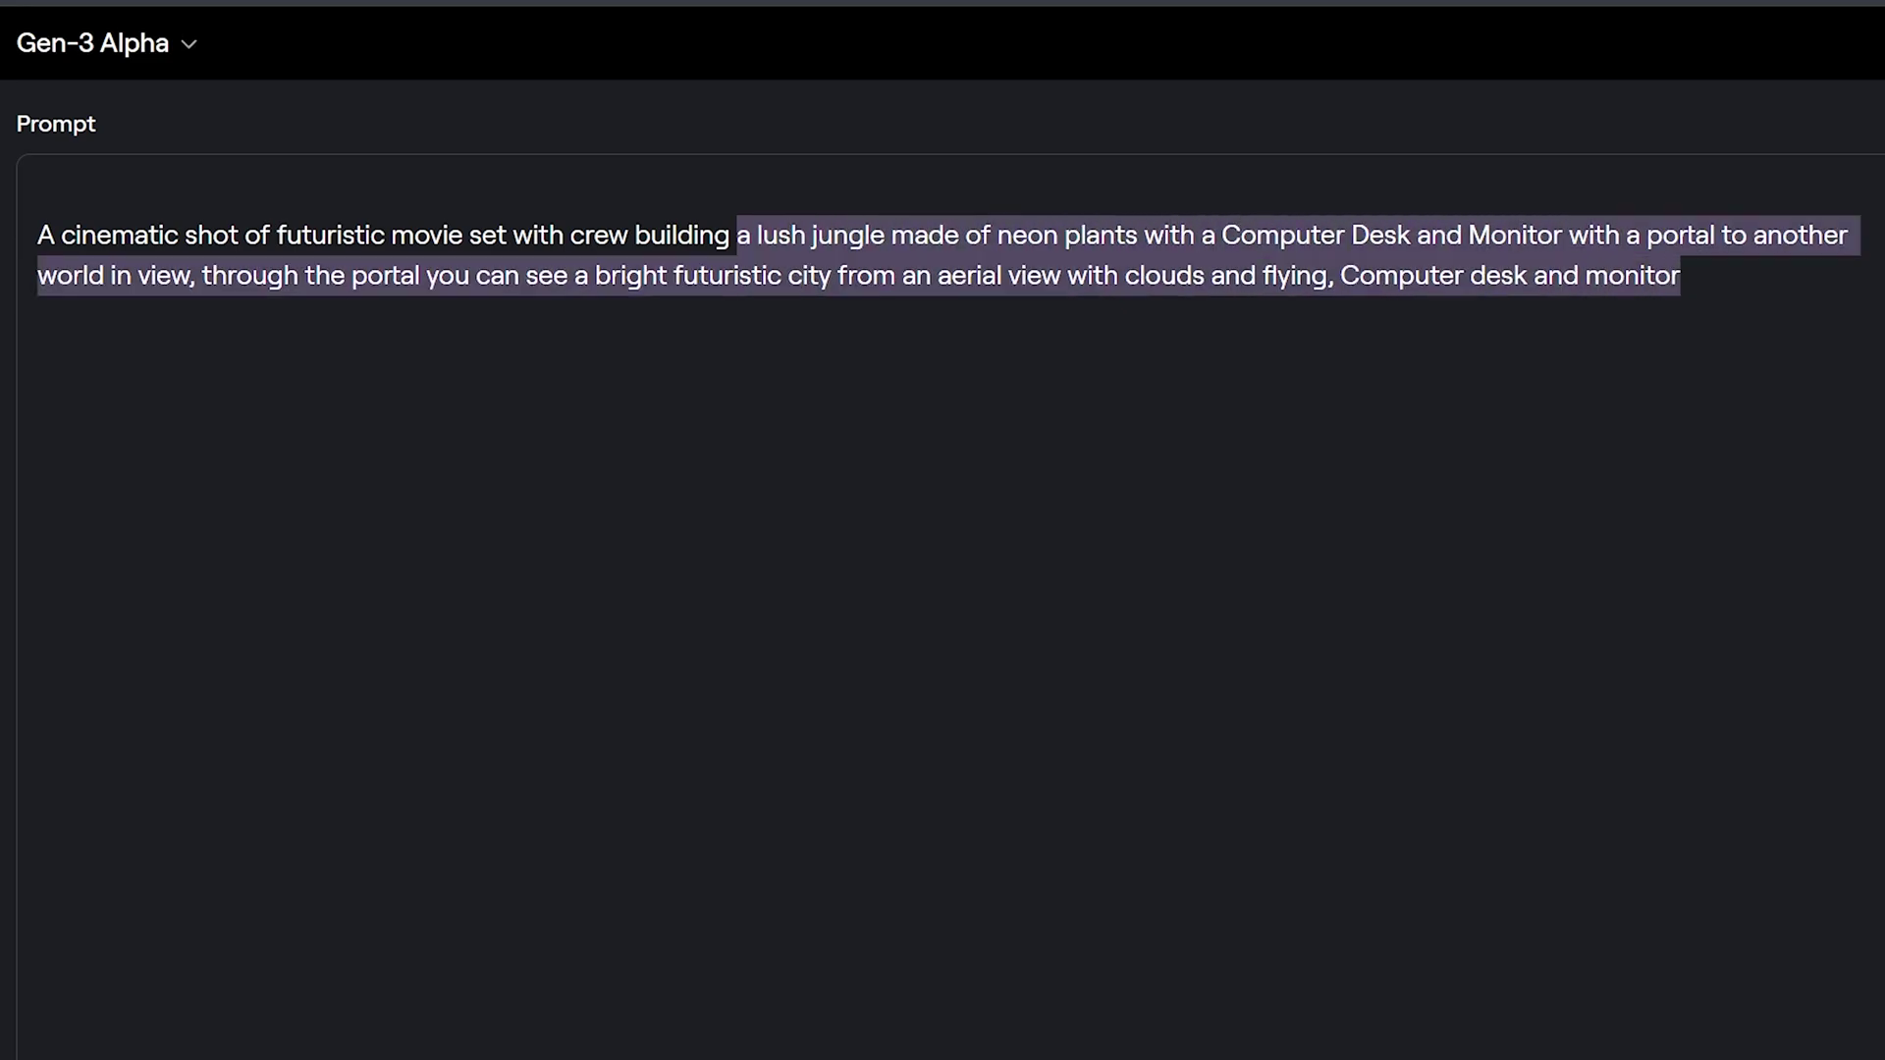
{"action": "left_click", "coordinate": [1681, 276]}
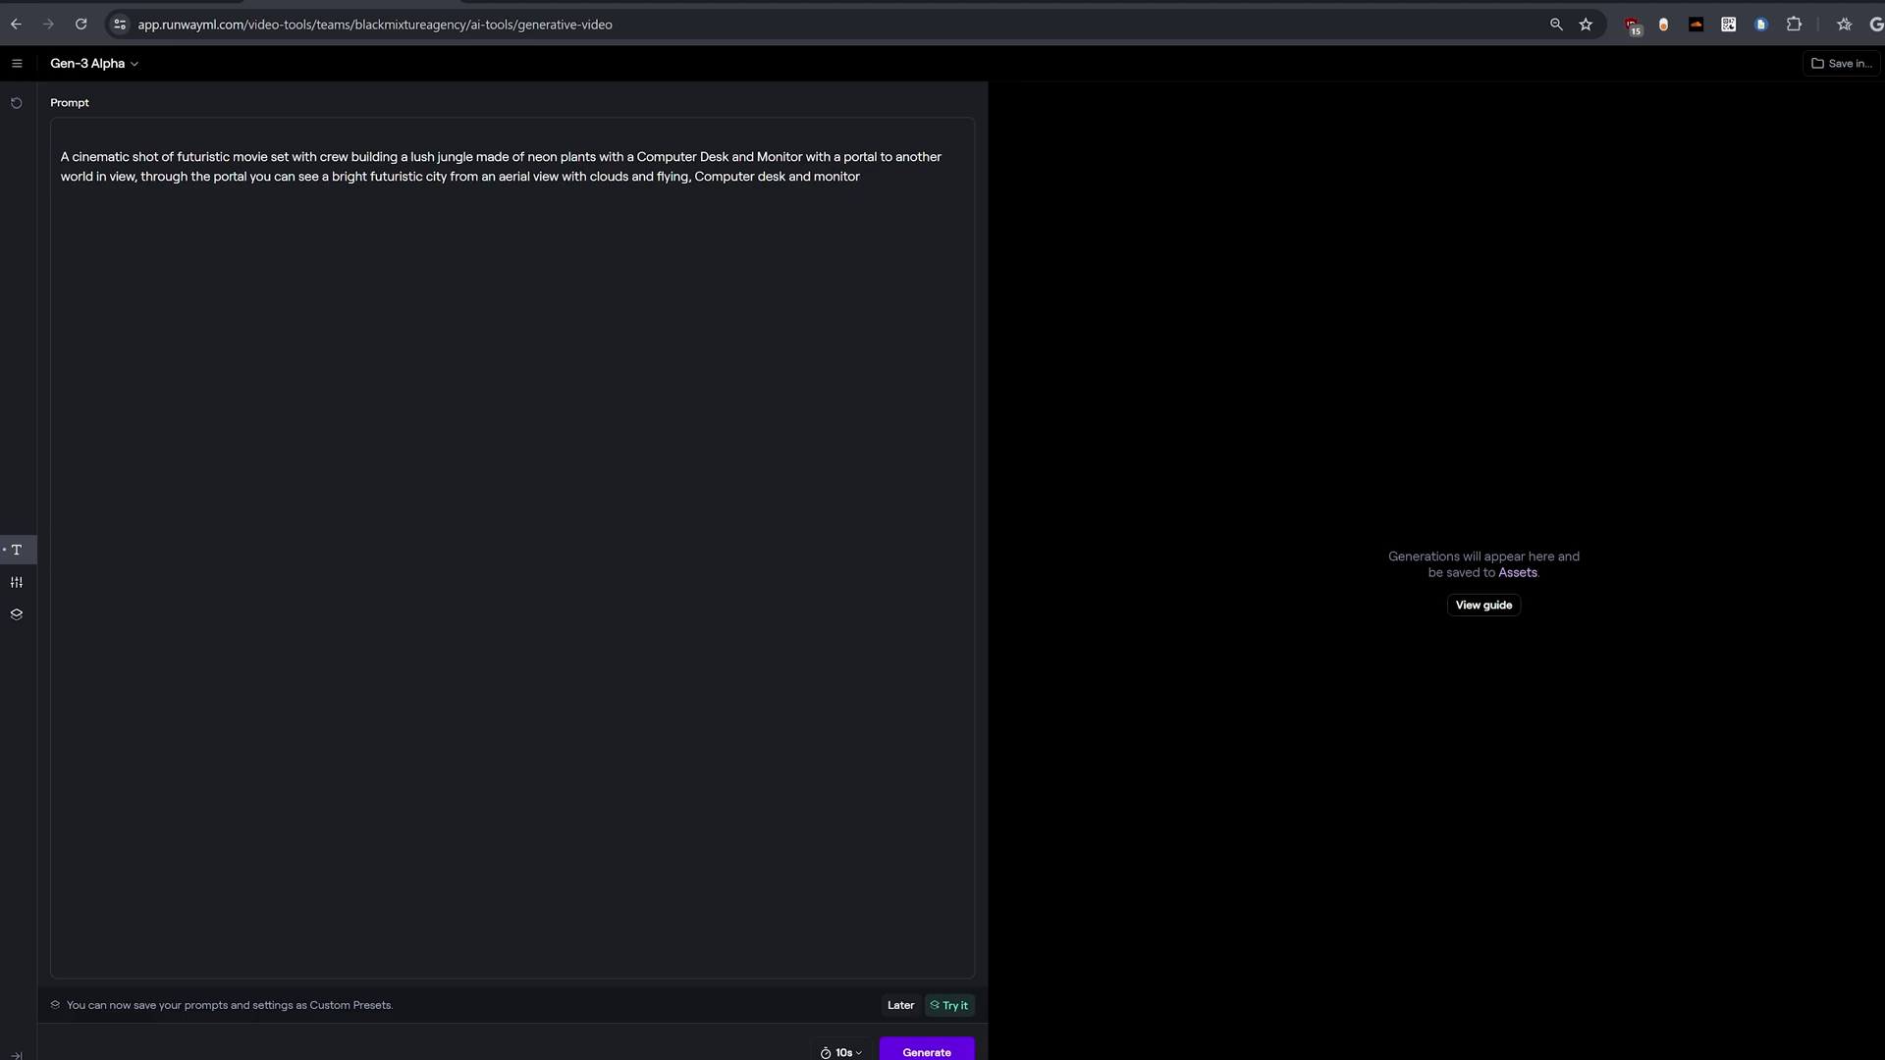
{"action": "left_click", "coordinate": [935, 1053]}
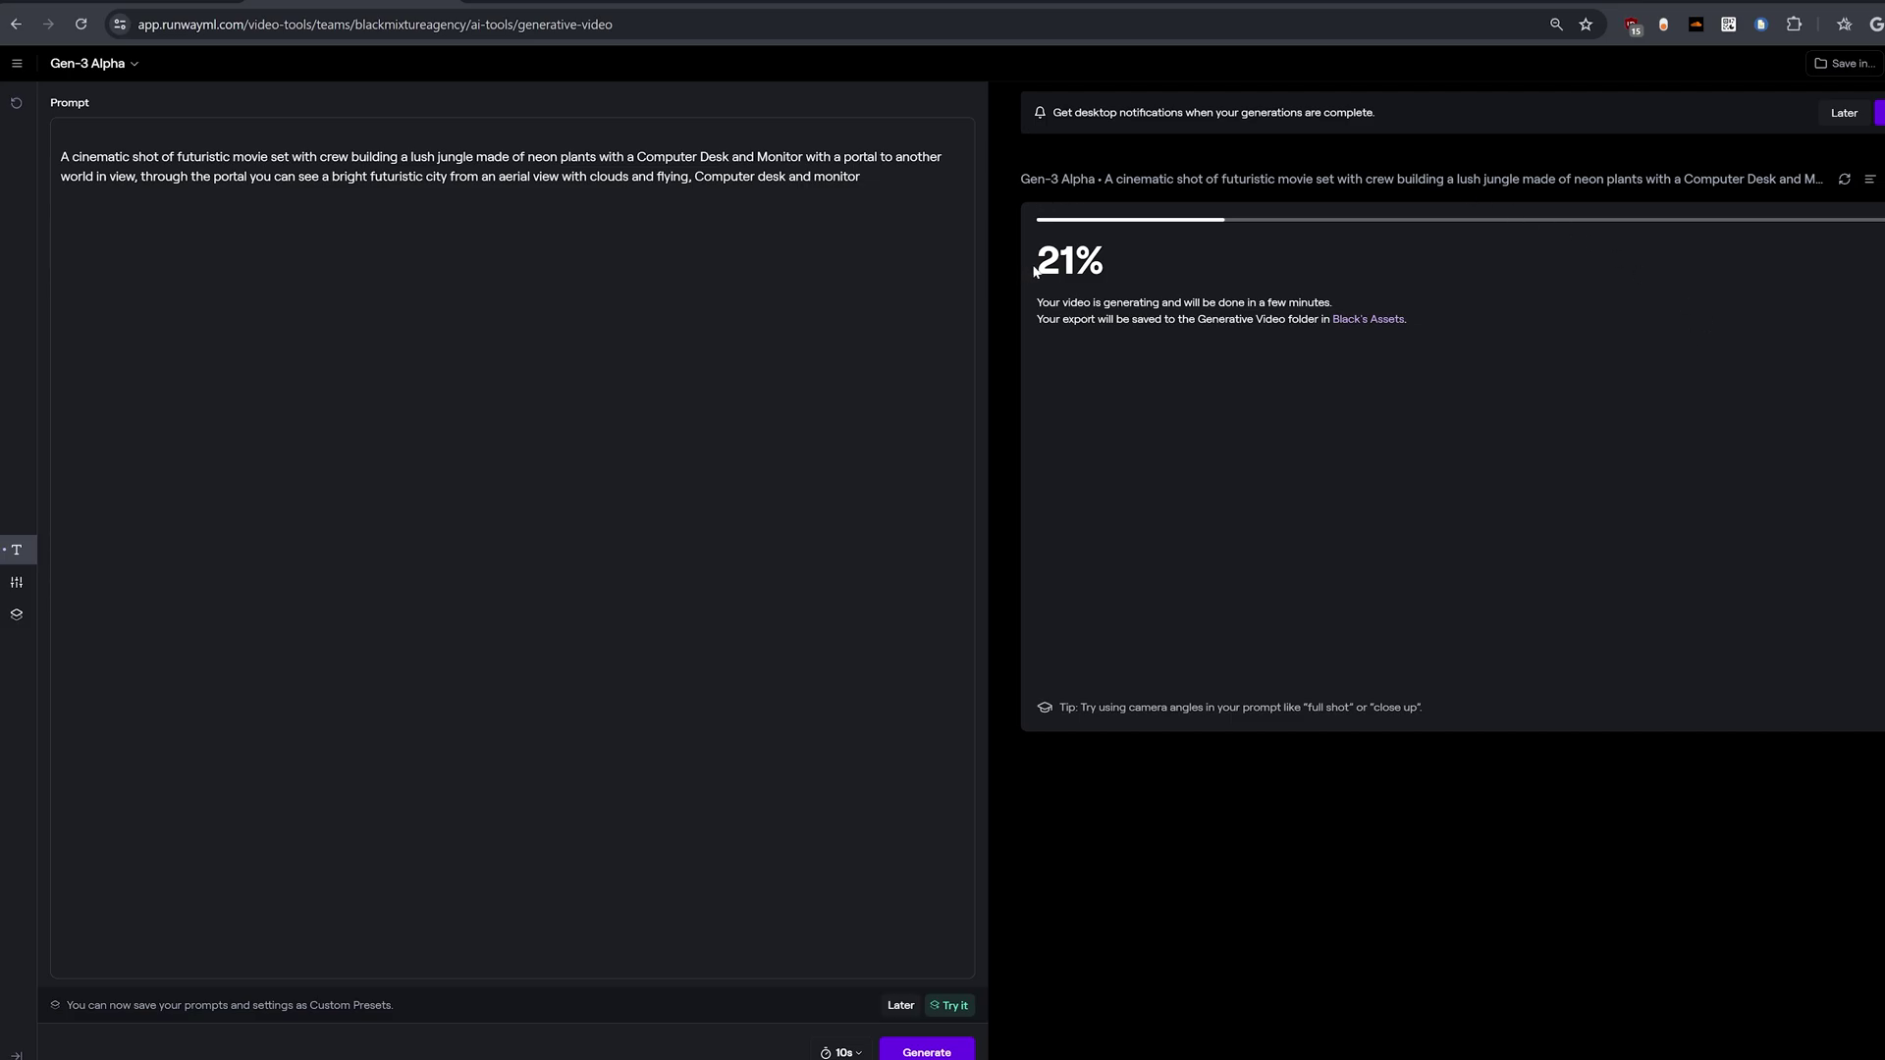
Step: Highlight and clear the generation status message while the jungle-portal clip renders
{"action": "left_click_drag", "start_coordinate": [1111, 268], "coordinate": [1313, 318]}
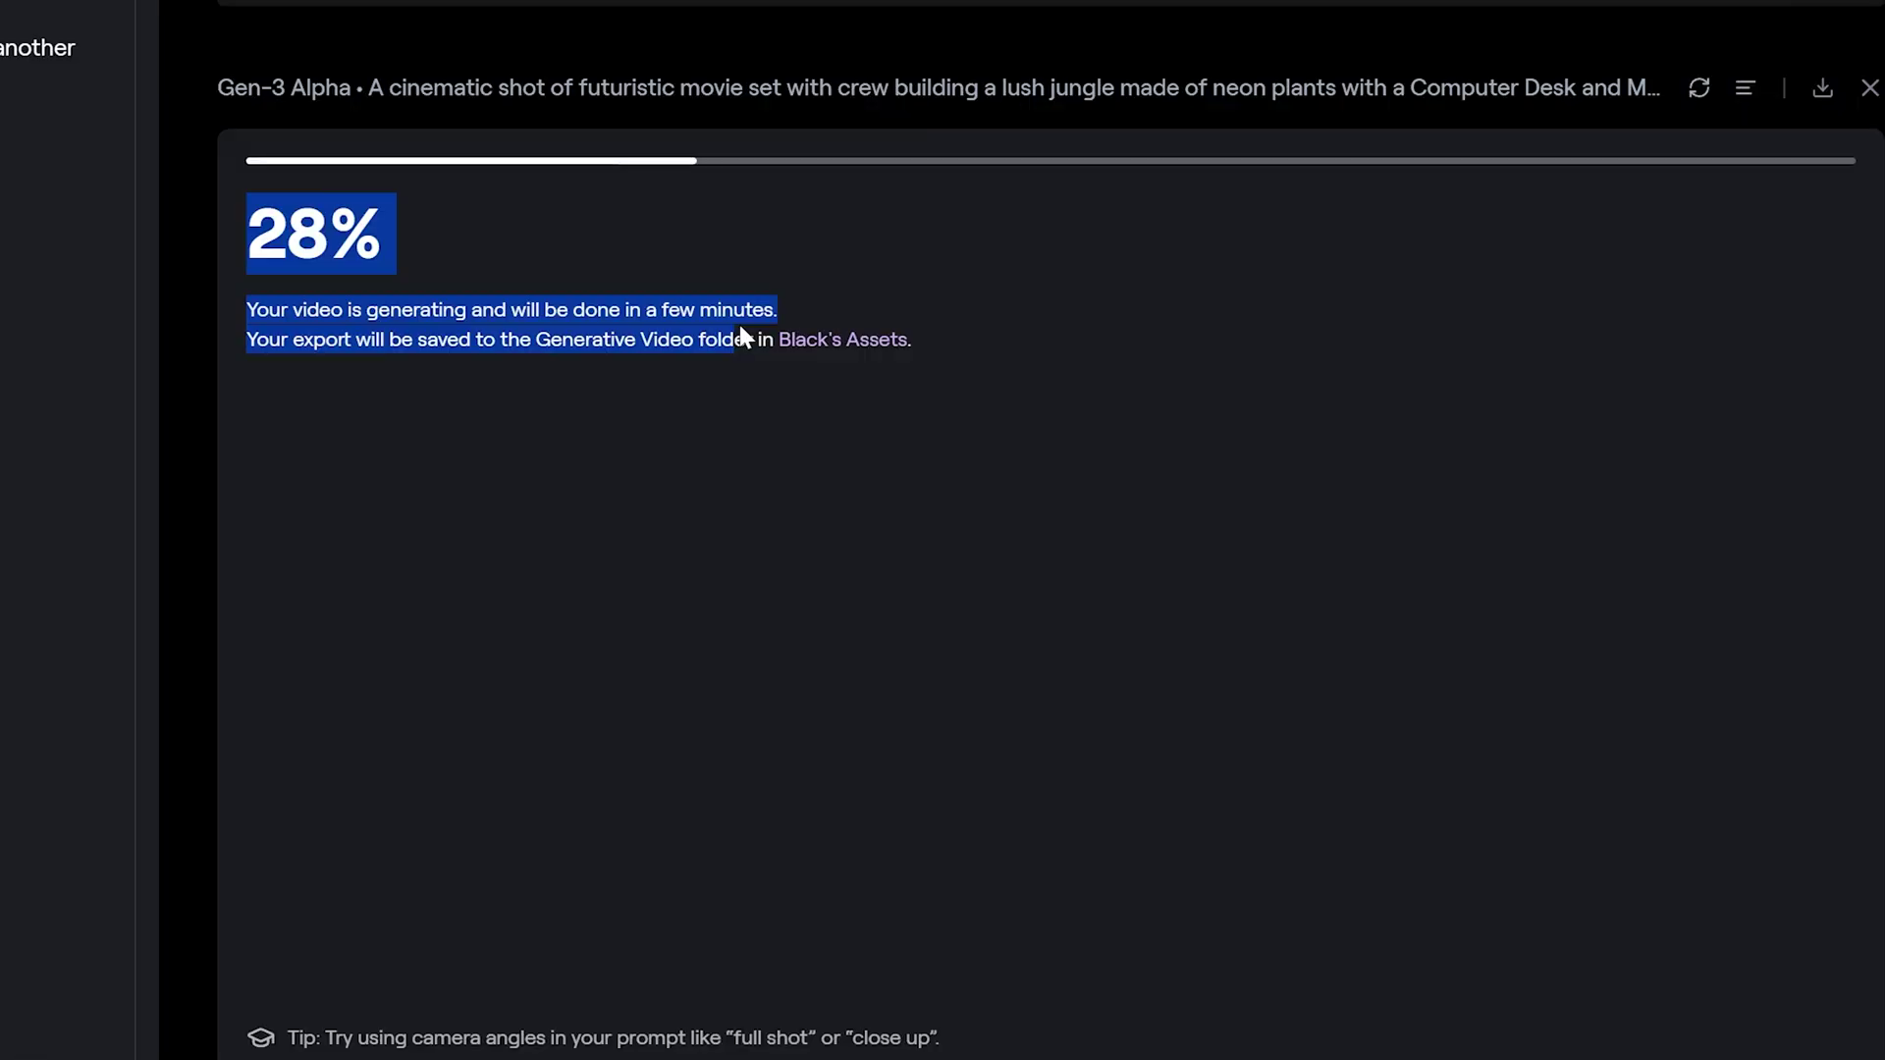
{"action": "left_click", "coordinate": [1313, 318]}
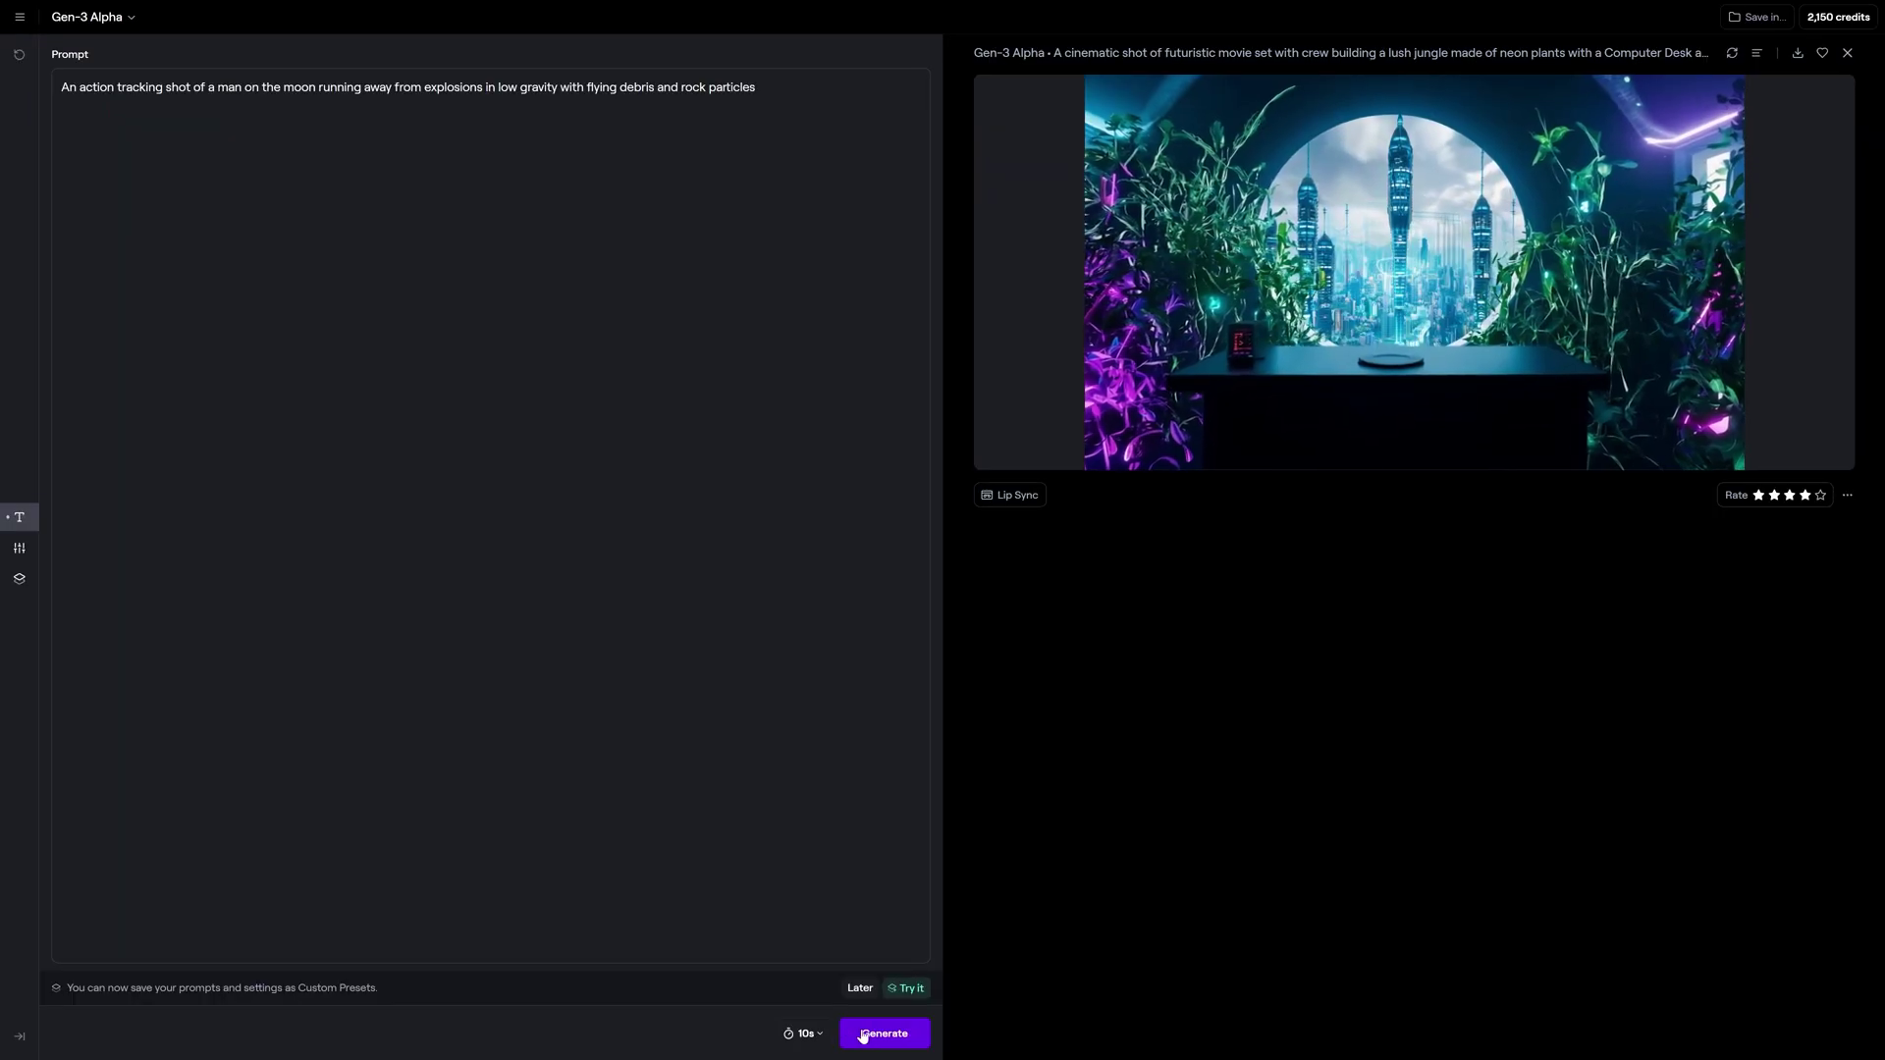
Step: Generate the moon action tracking shot from the pasted prompt
{"action": "left_click", "coordinate": [894, 1034]}
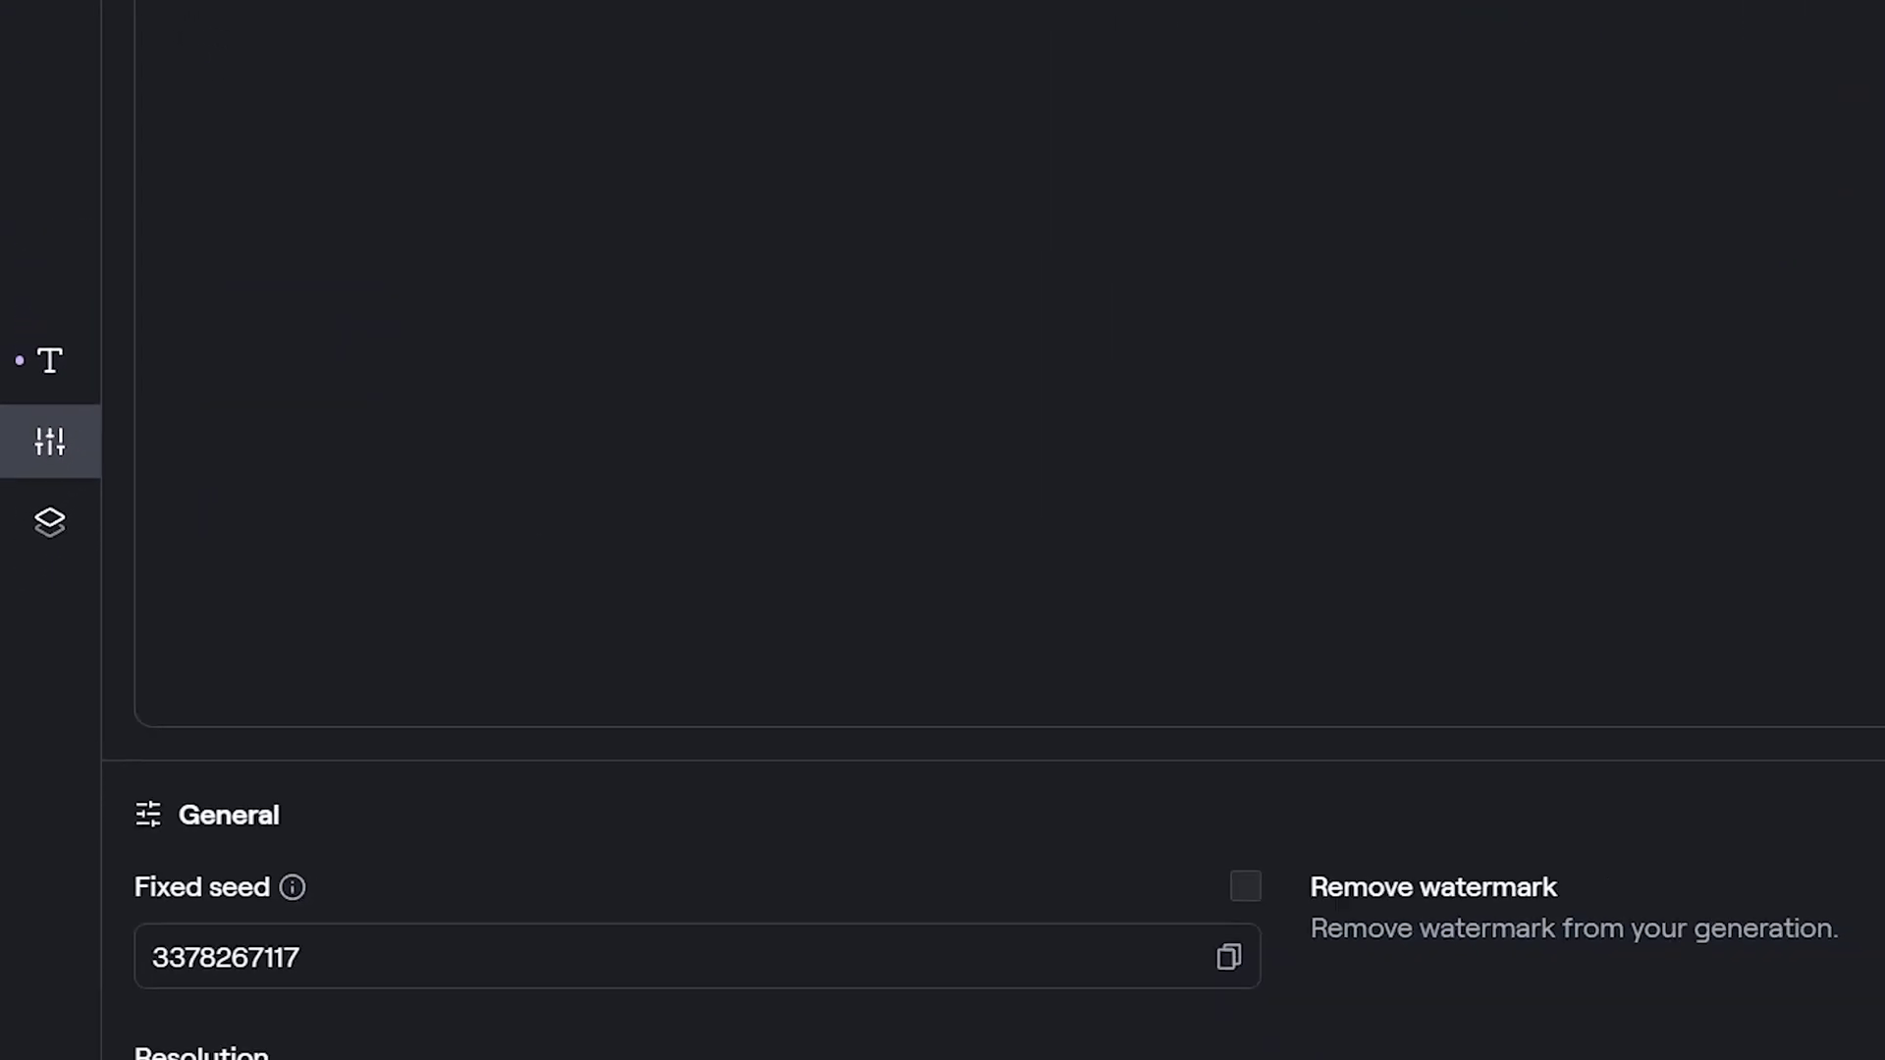
{"action": "mouse_move", "coordinate": [292, 887]}
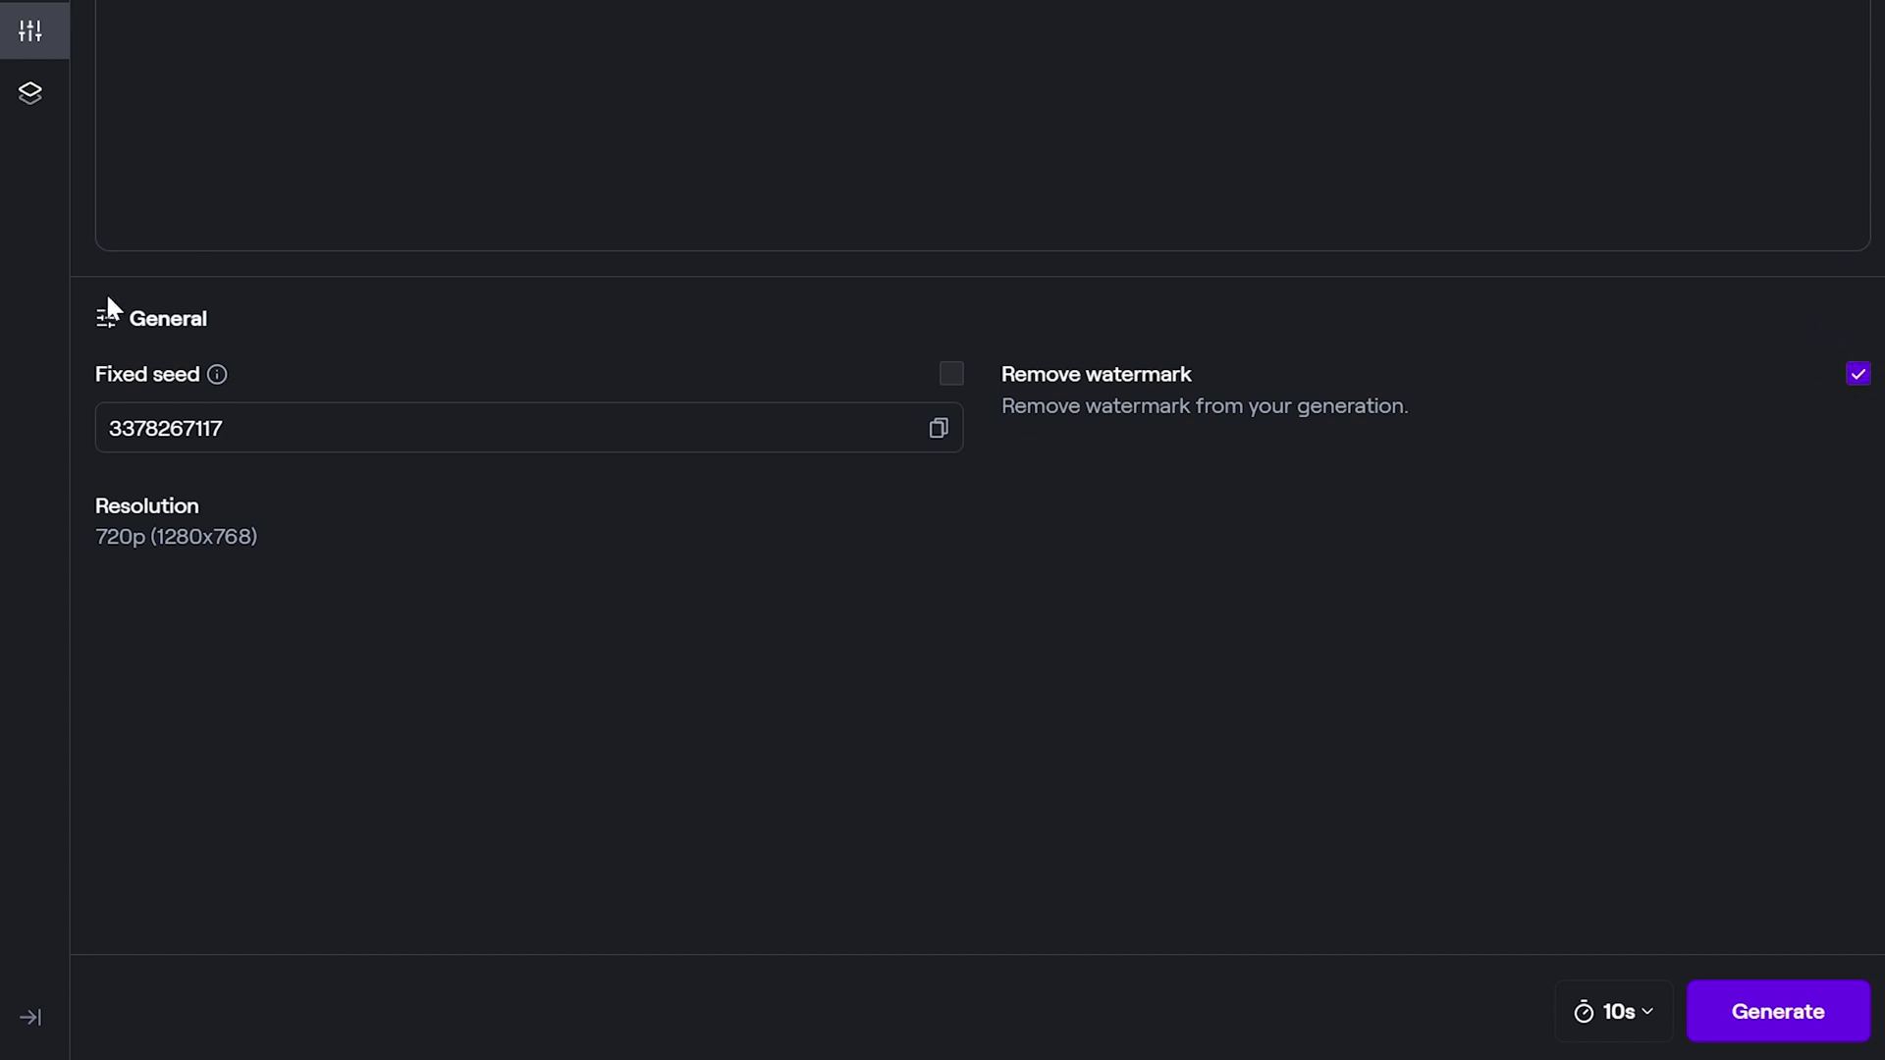
Step: Check the 720p resolution value, then show the Custom Presets list
{"action": "left_click", "coordinate": [270, 539]}
{"action": "left_click_drag", "start_coordinate": [269, 539], "coordinate": [97, 536]}
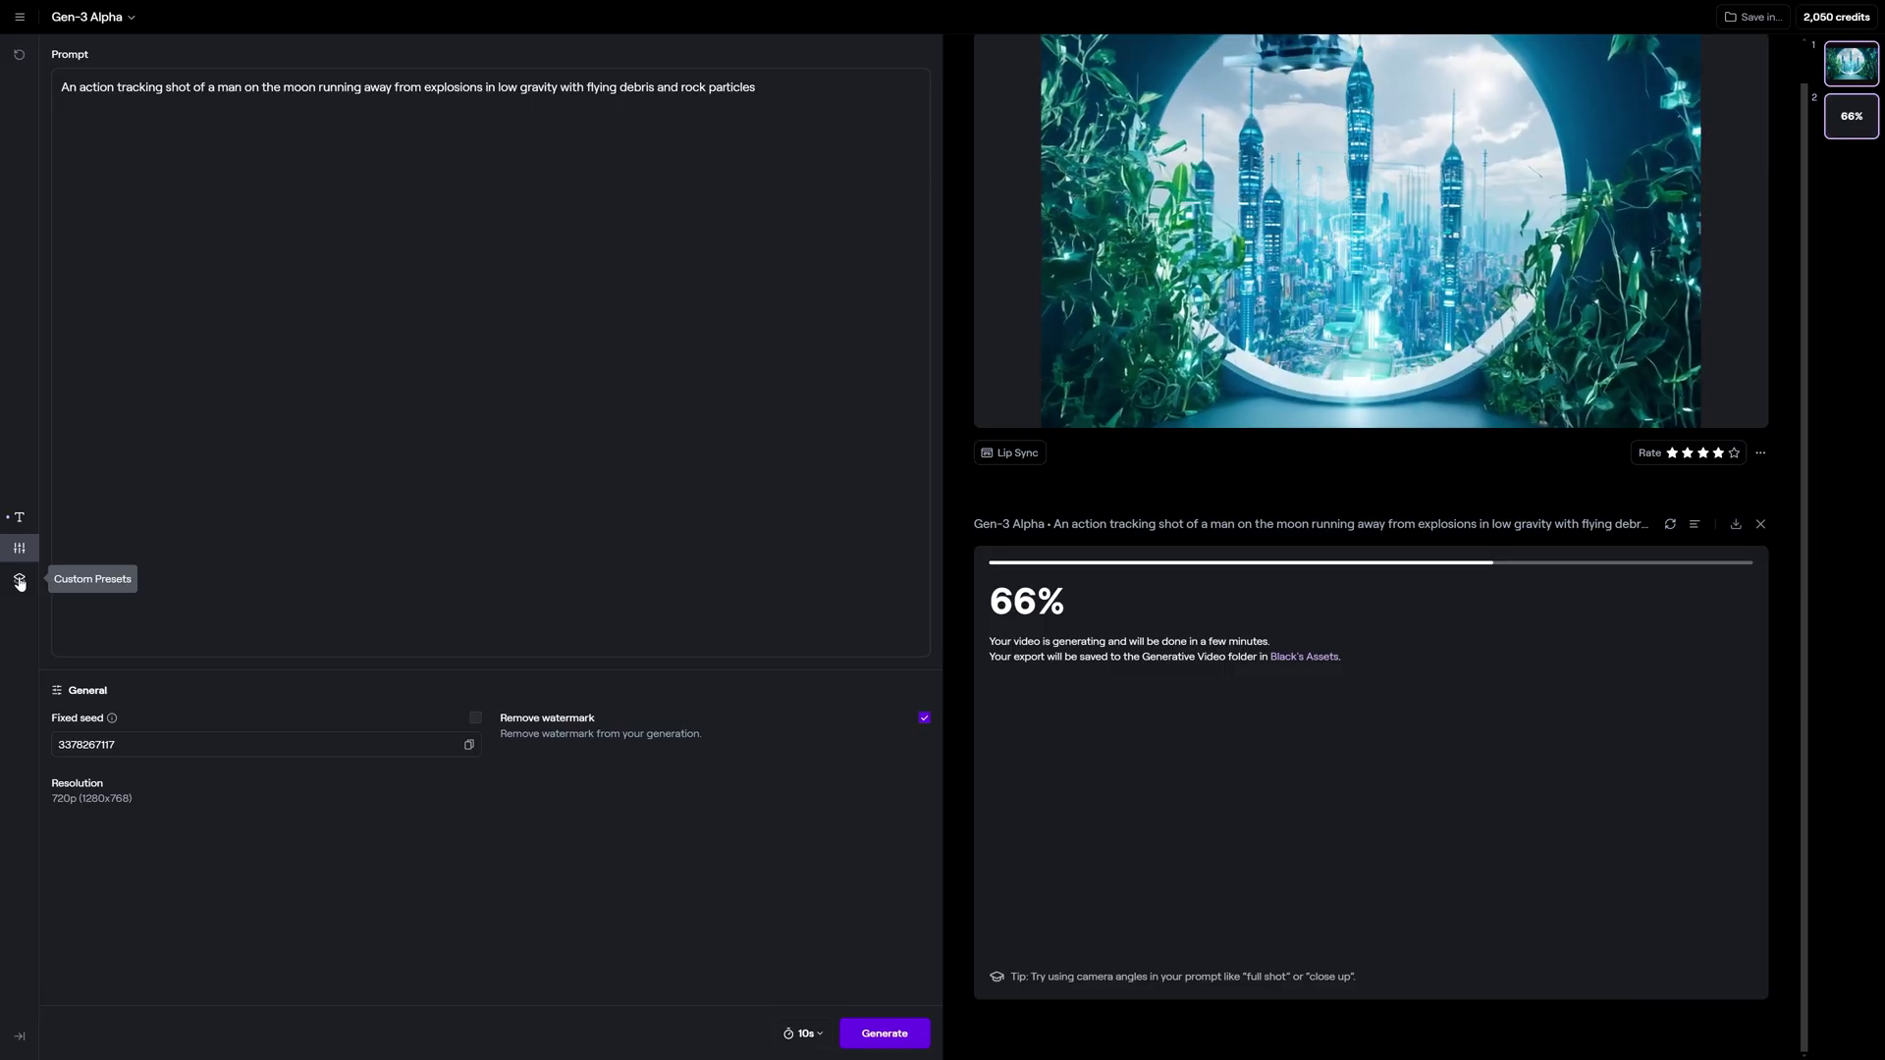
{"action": "left_click", "coordinate": [19, 579]}
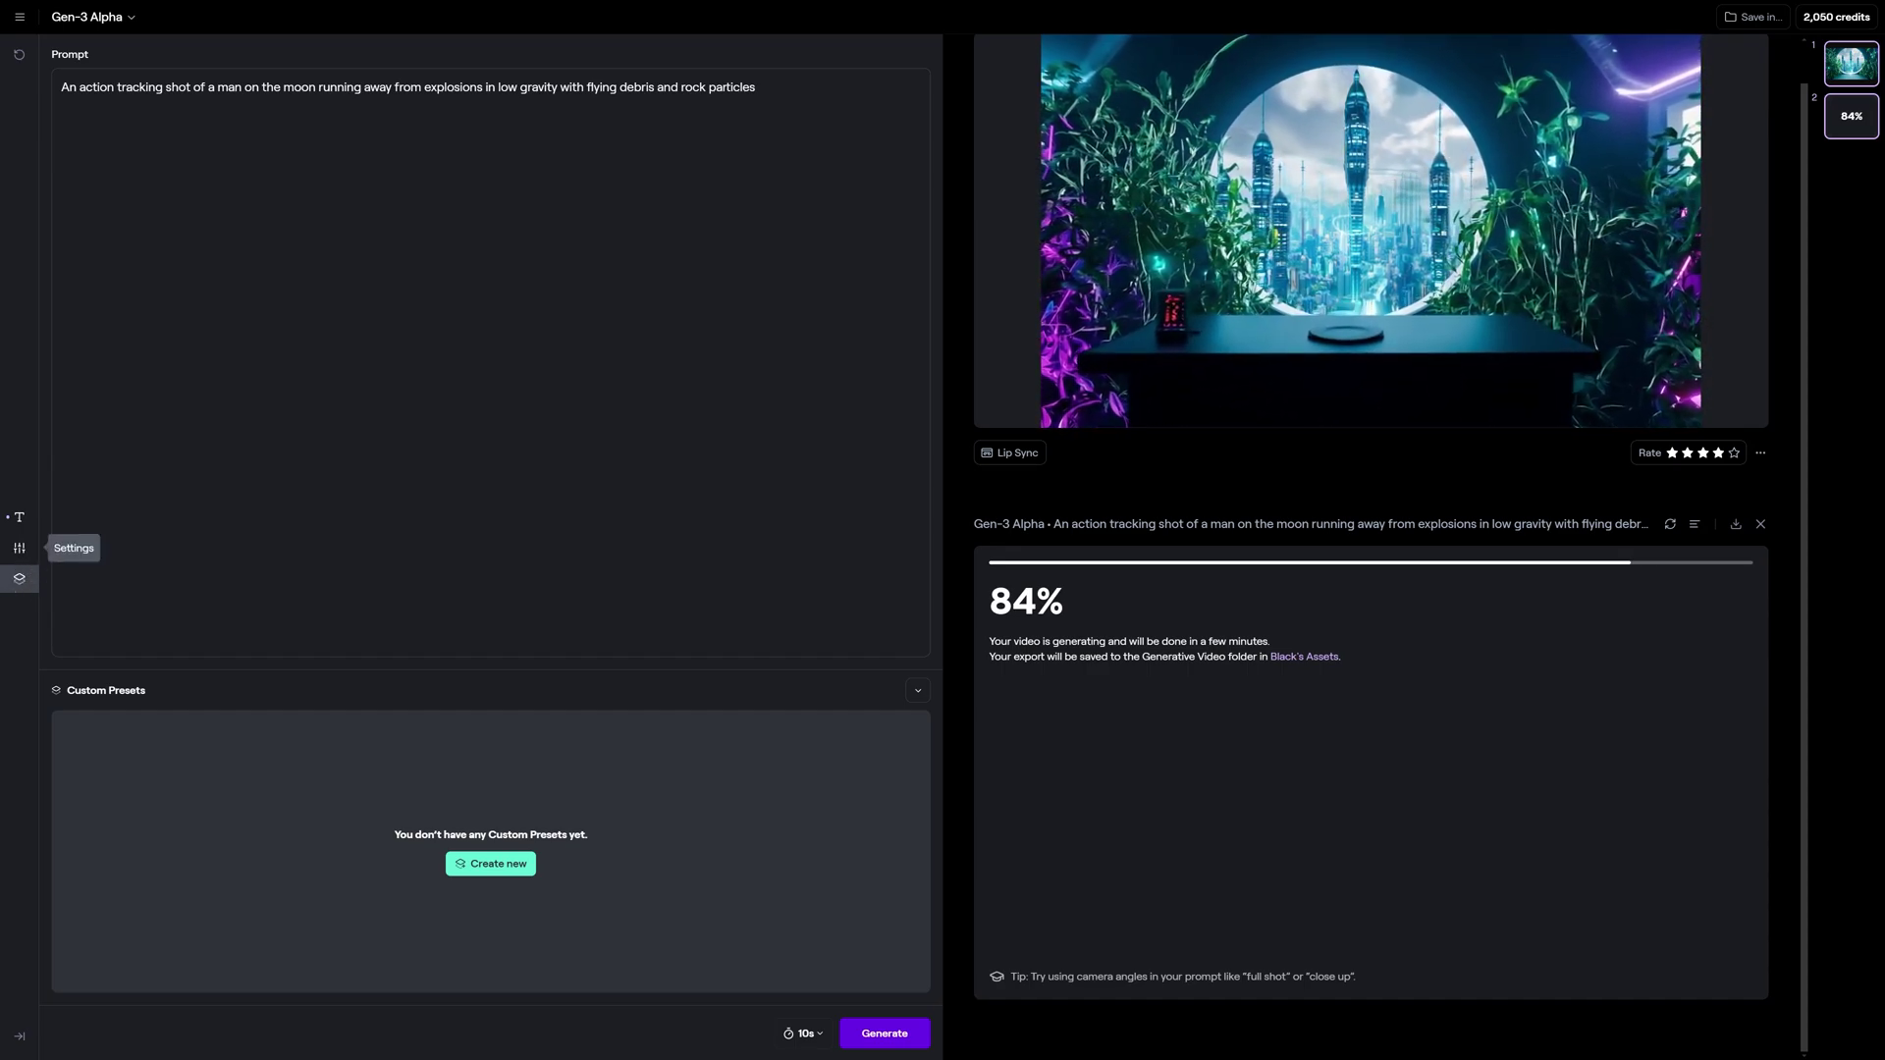
Step: Create a custom preset named 'cinematic moon shot' from the current moon prompt
{"action": "left_click", "coordinate": [491, 864]}
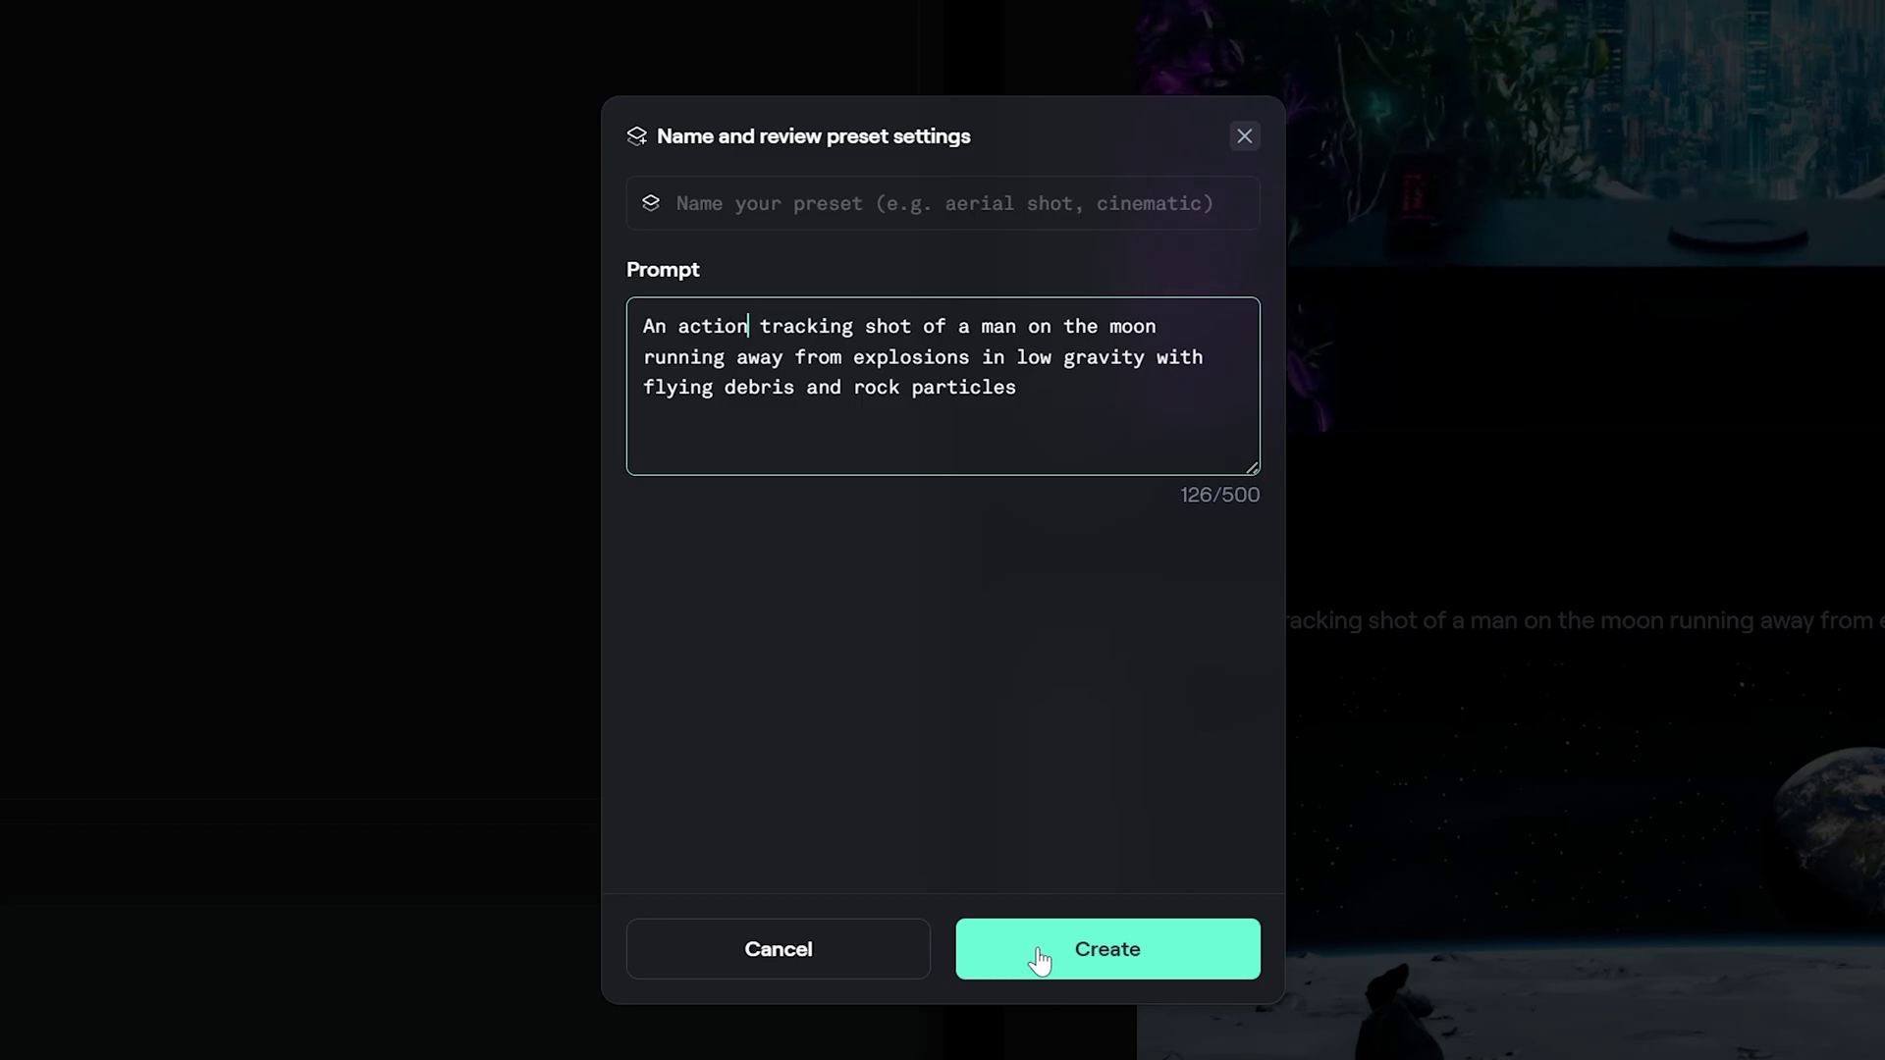
{"action": "left_click", "coordinate": [1039, 951]}
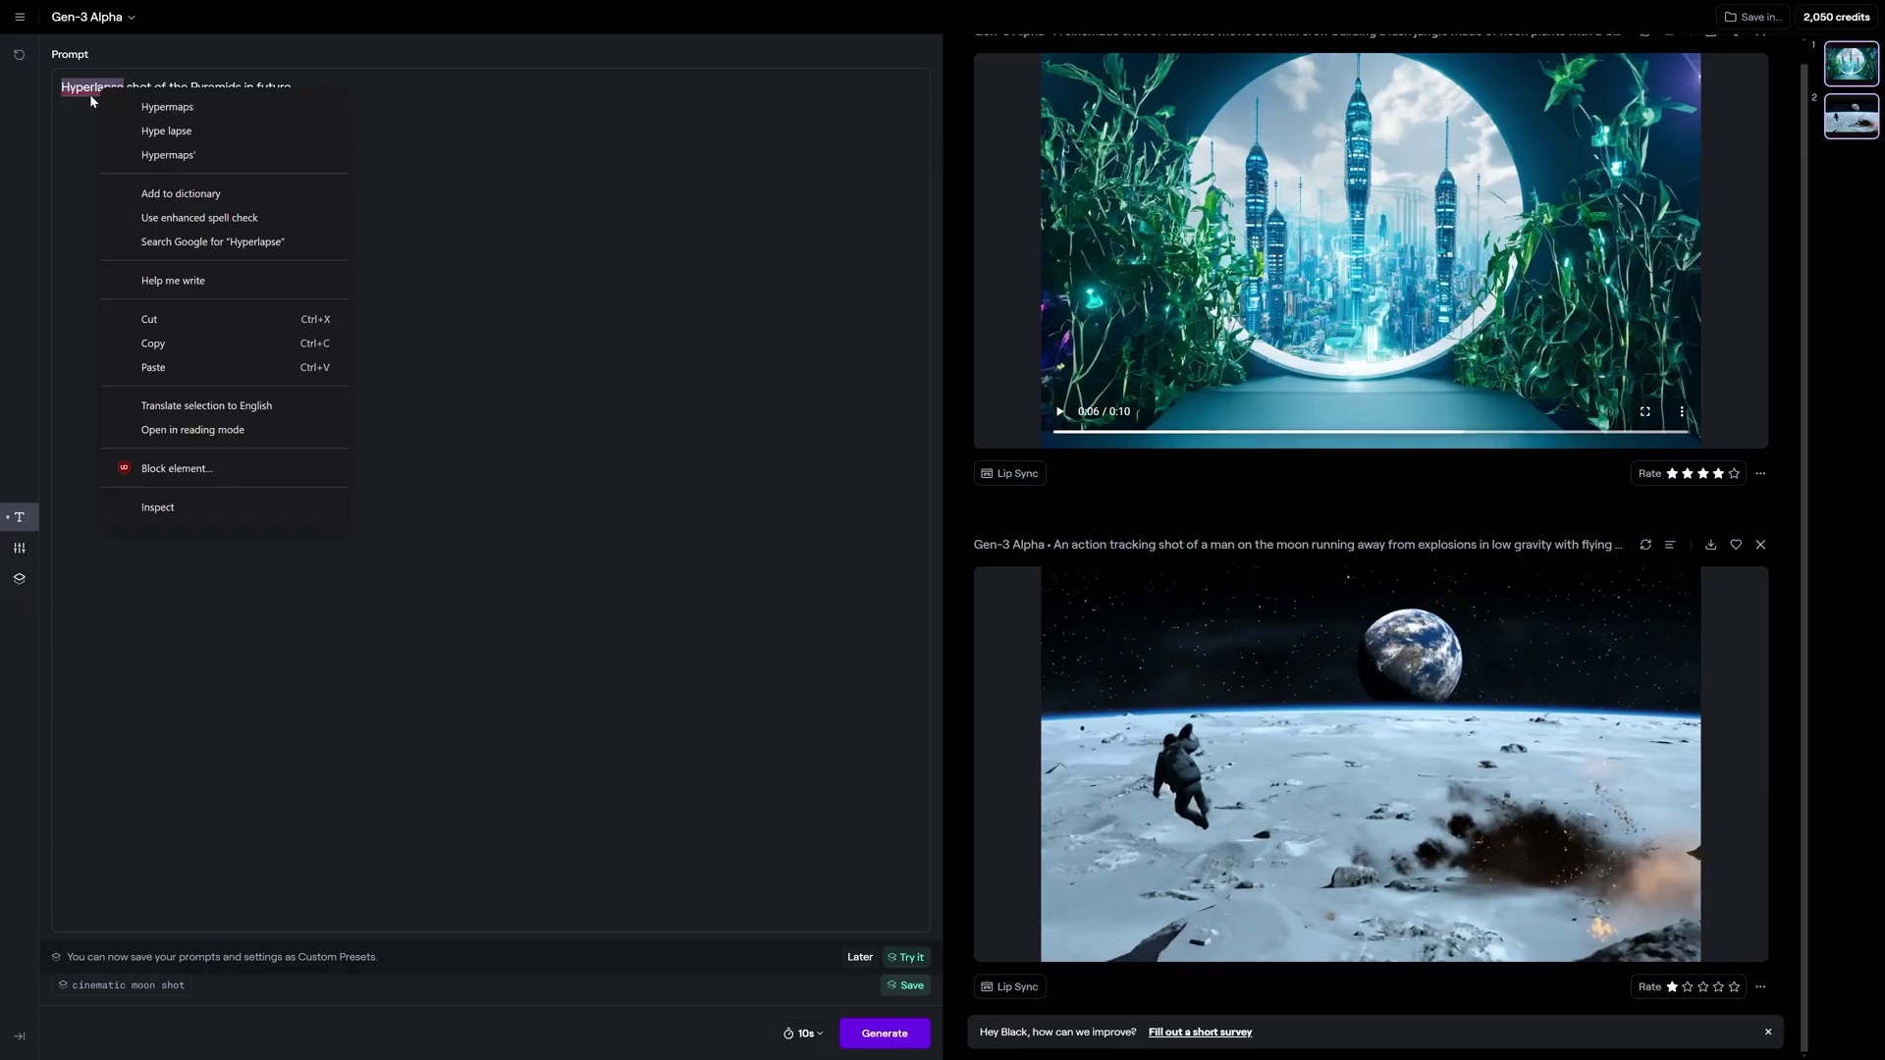
Step: Dismiss spelling suggestions and fix the typo before 'future' in the Pyramids hyperlapse prompt
{"action": "key", "text": "Escape"}
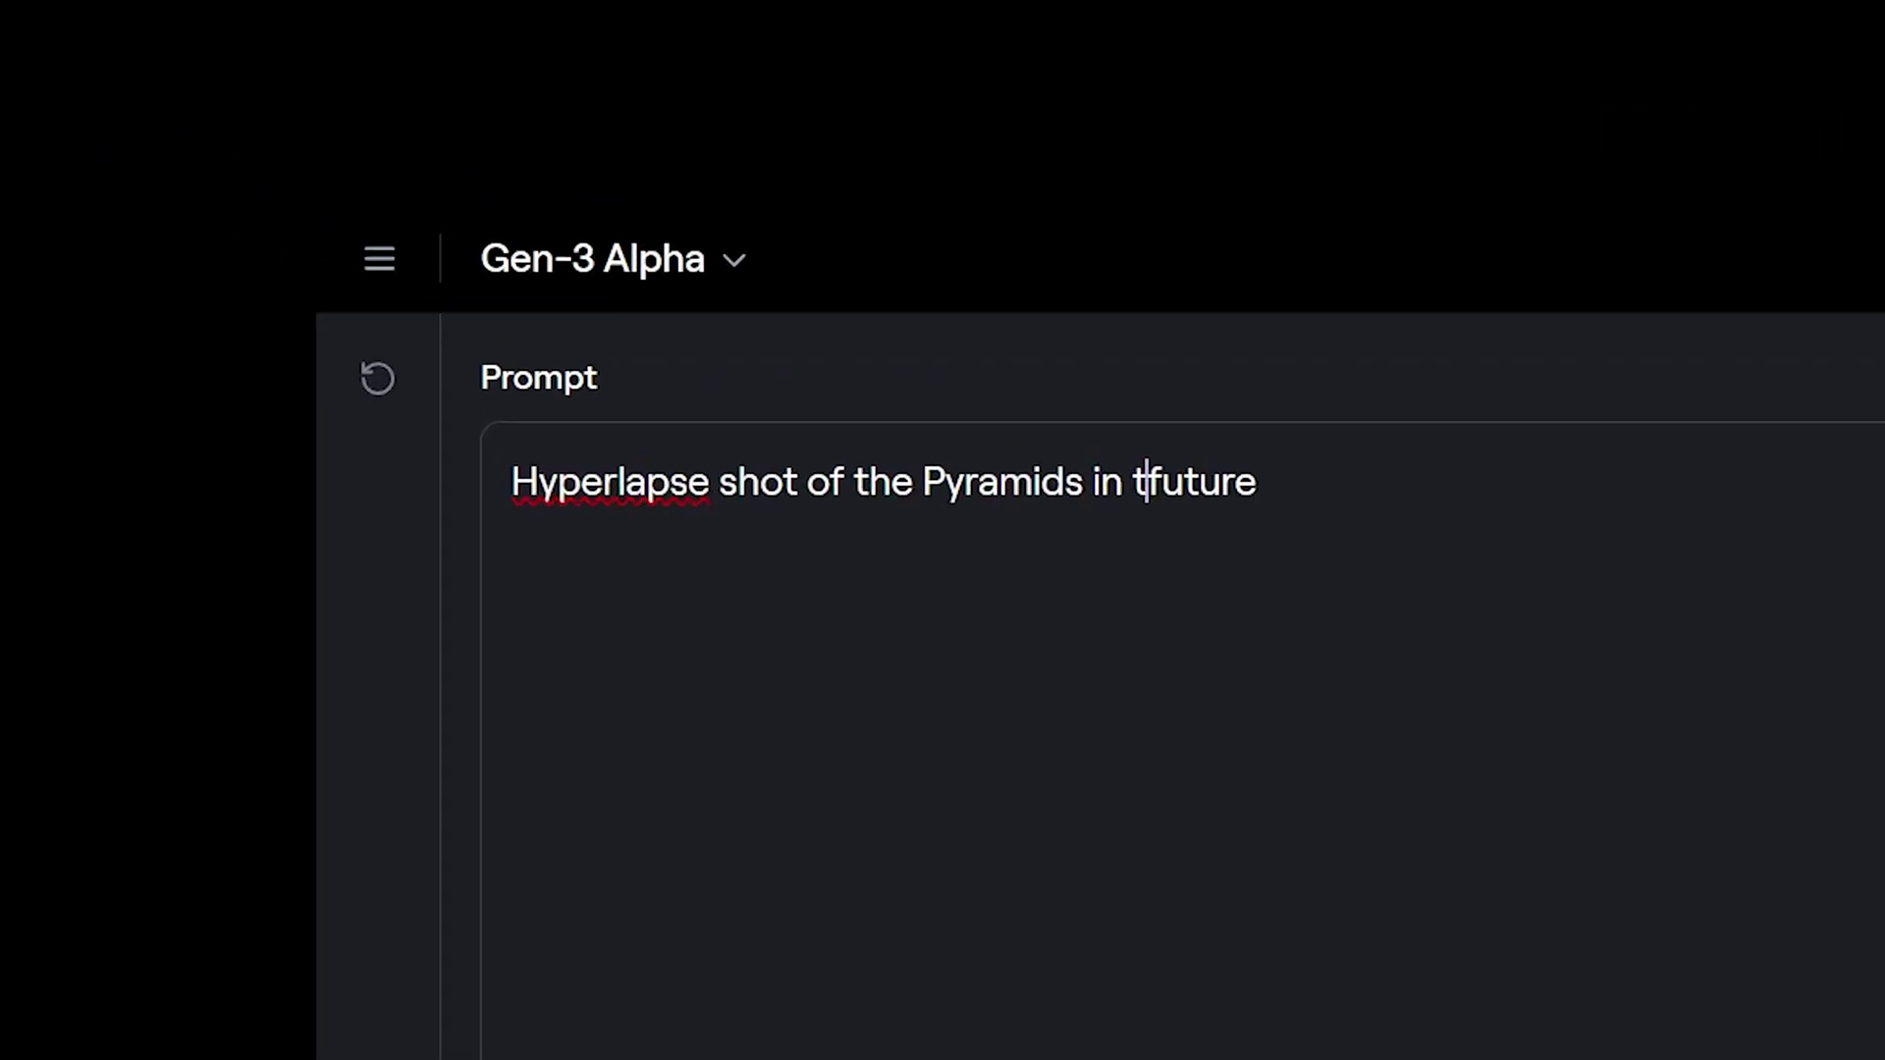
{"action": "key", "text": "BackSpace"}
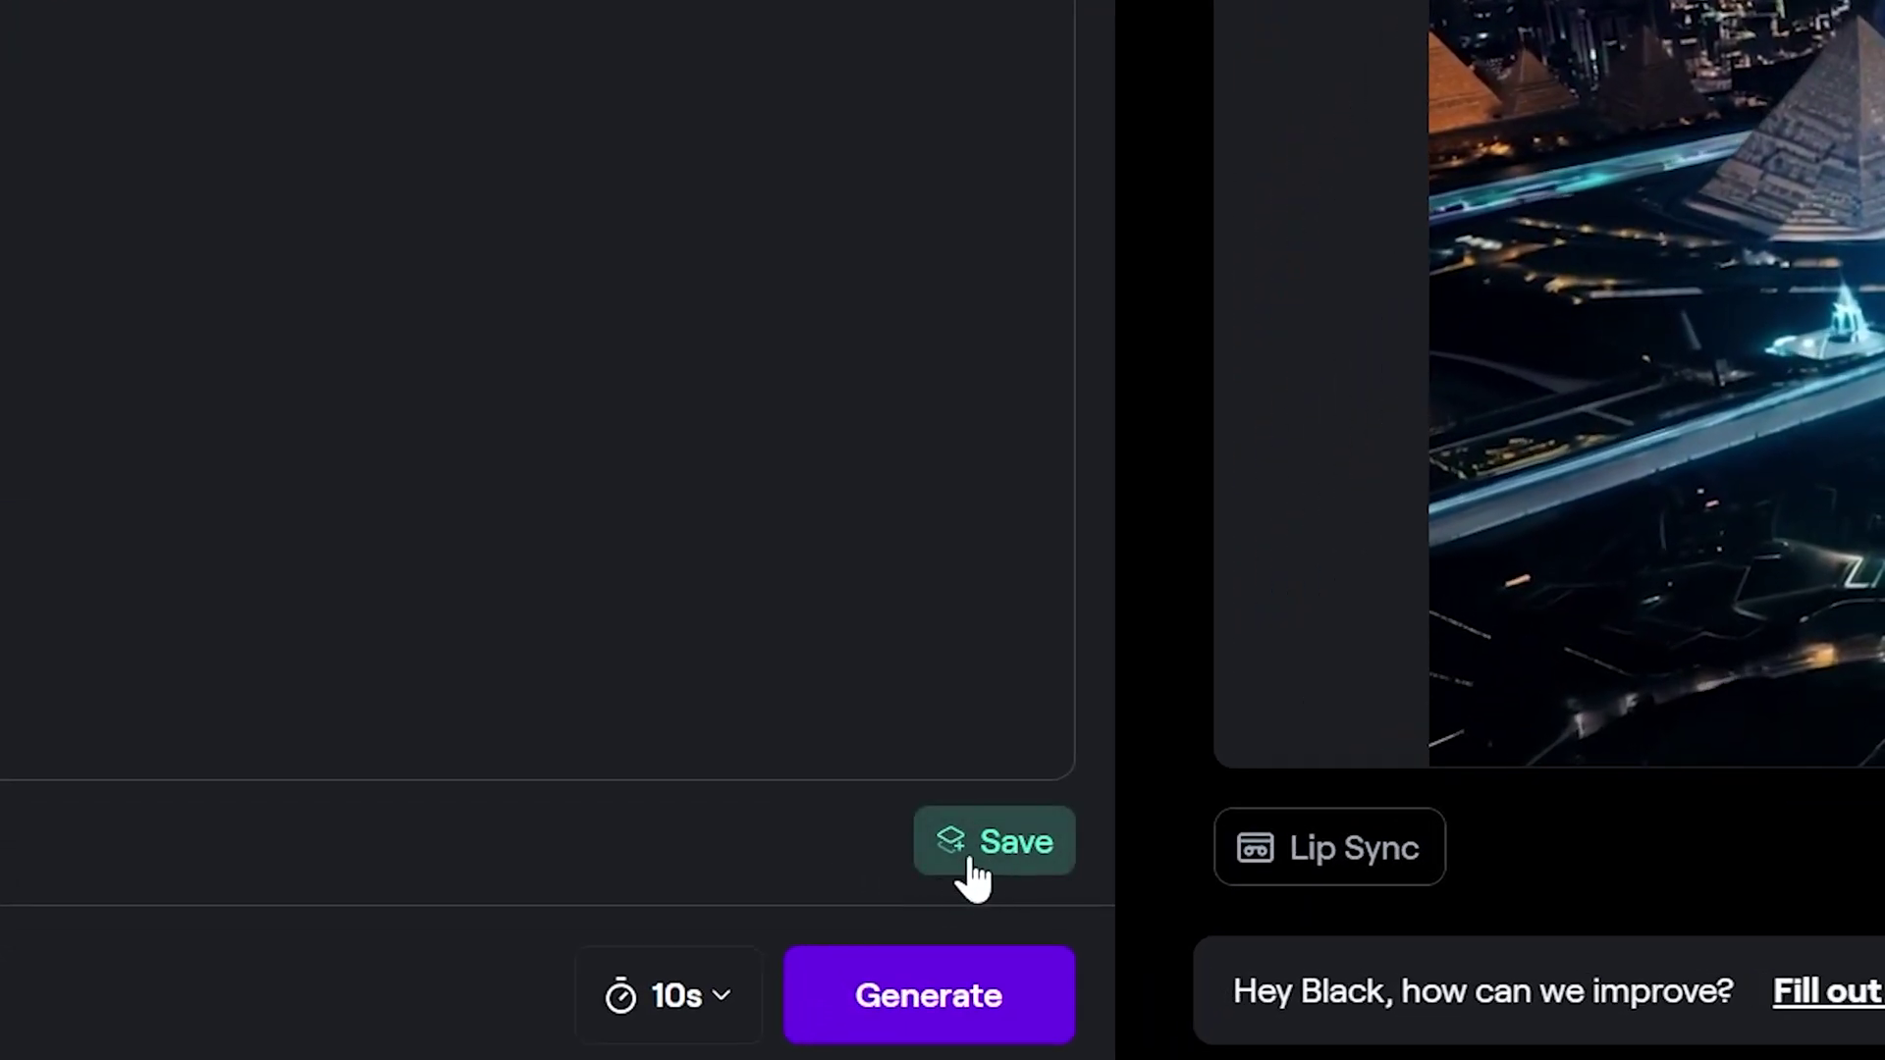
Step: Save a new preset named 'Hyperlapse' and apply it to the prompt
{"action": "left_click", "coordinate": [975, 877]}
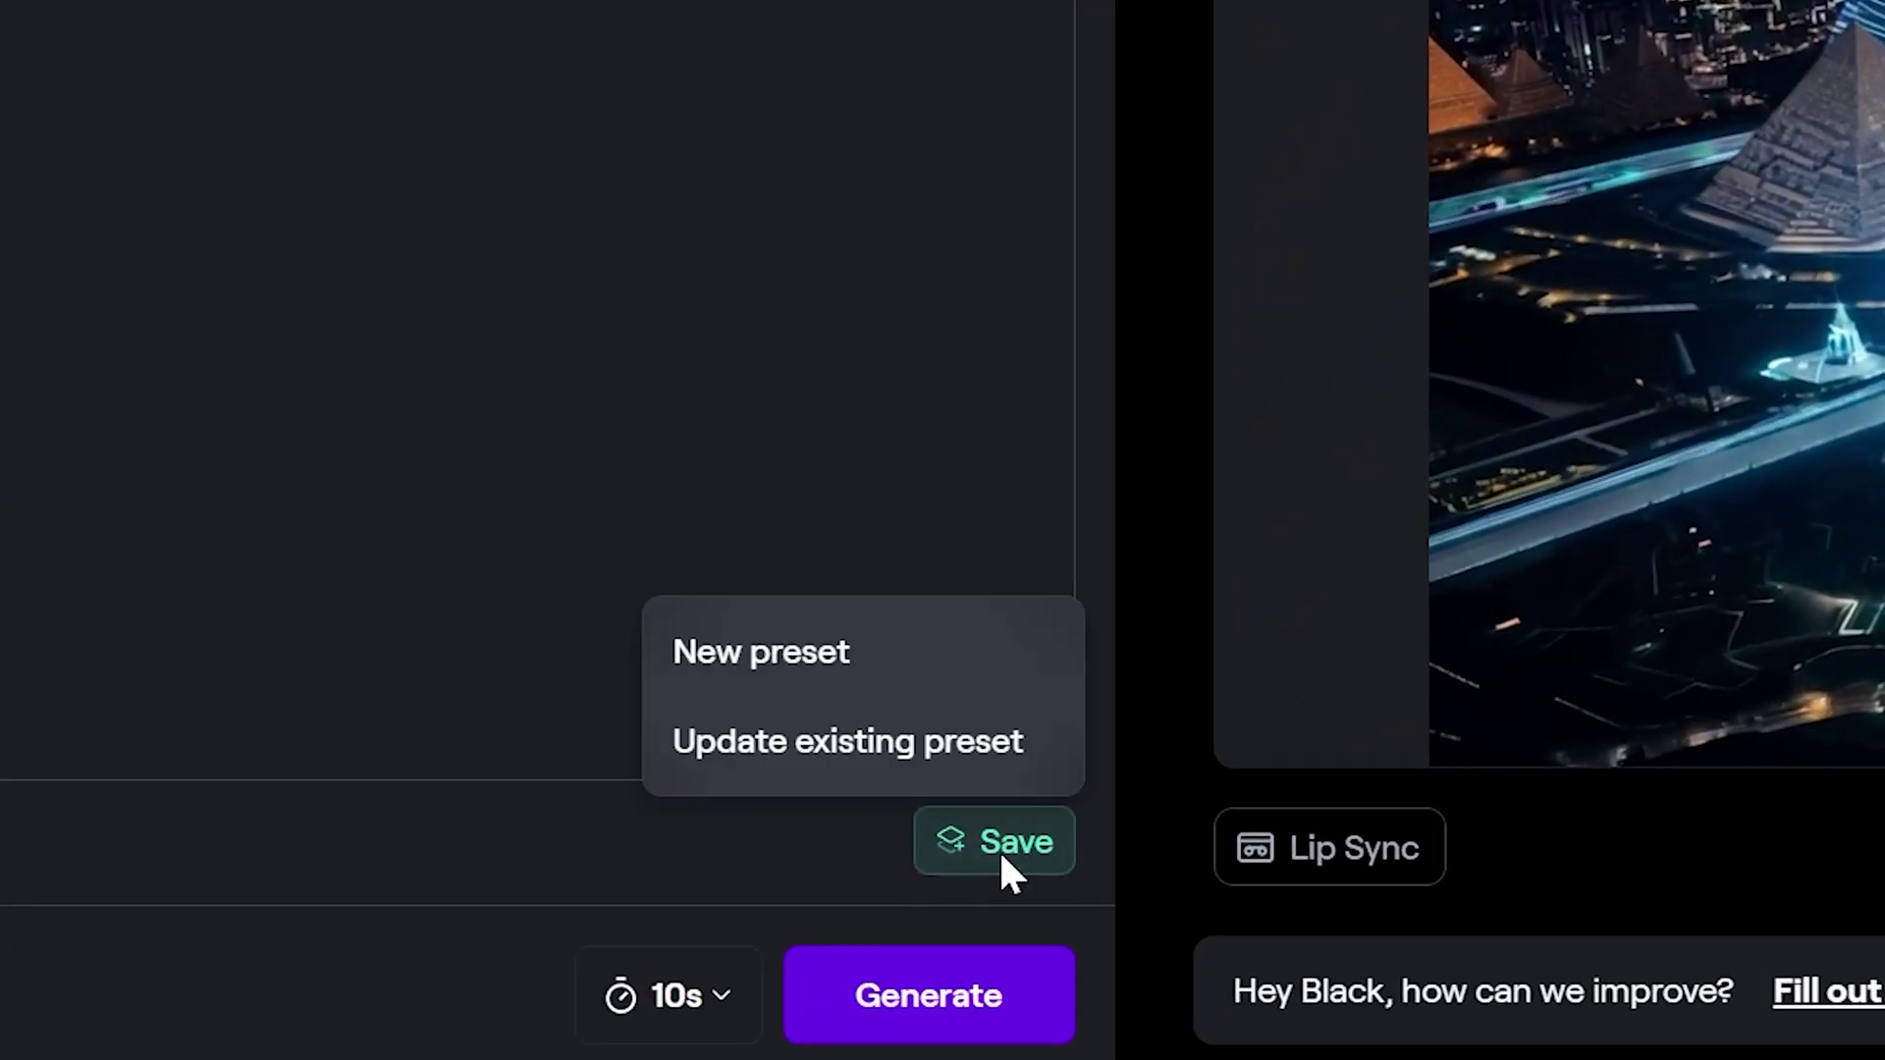
{"action": "left_click", "coordinate": [842, 692]}
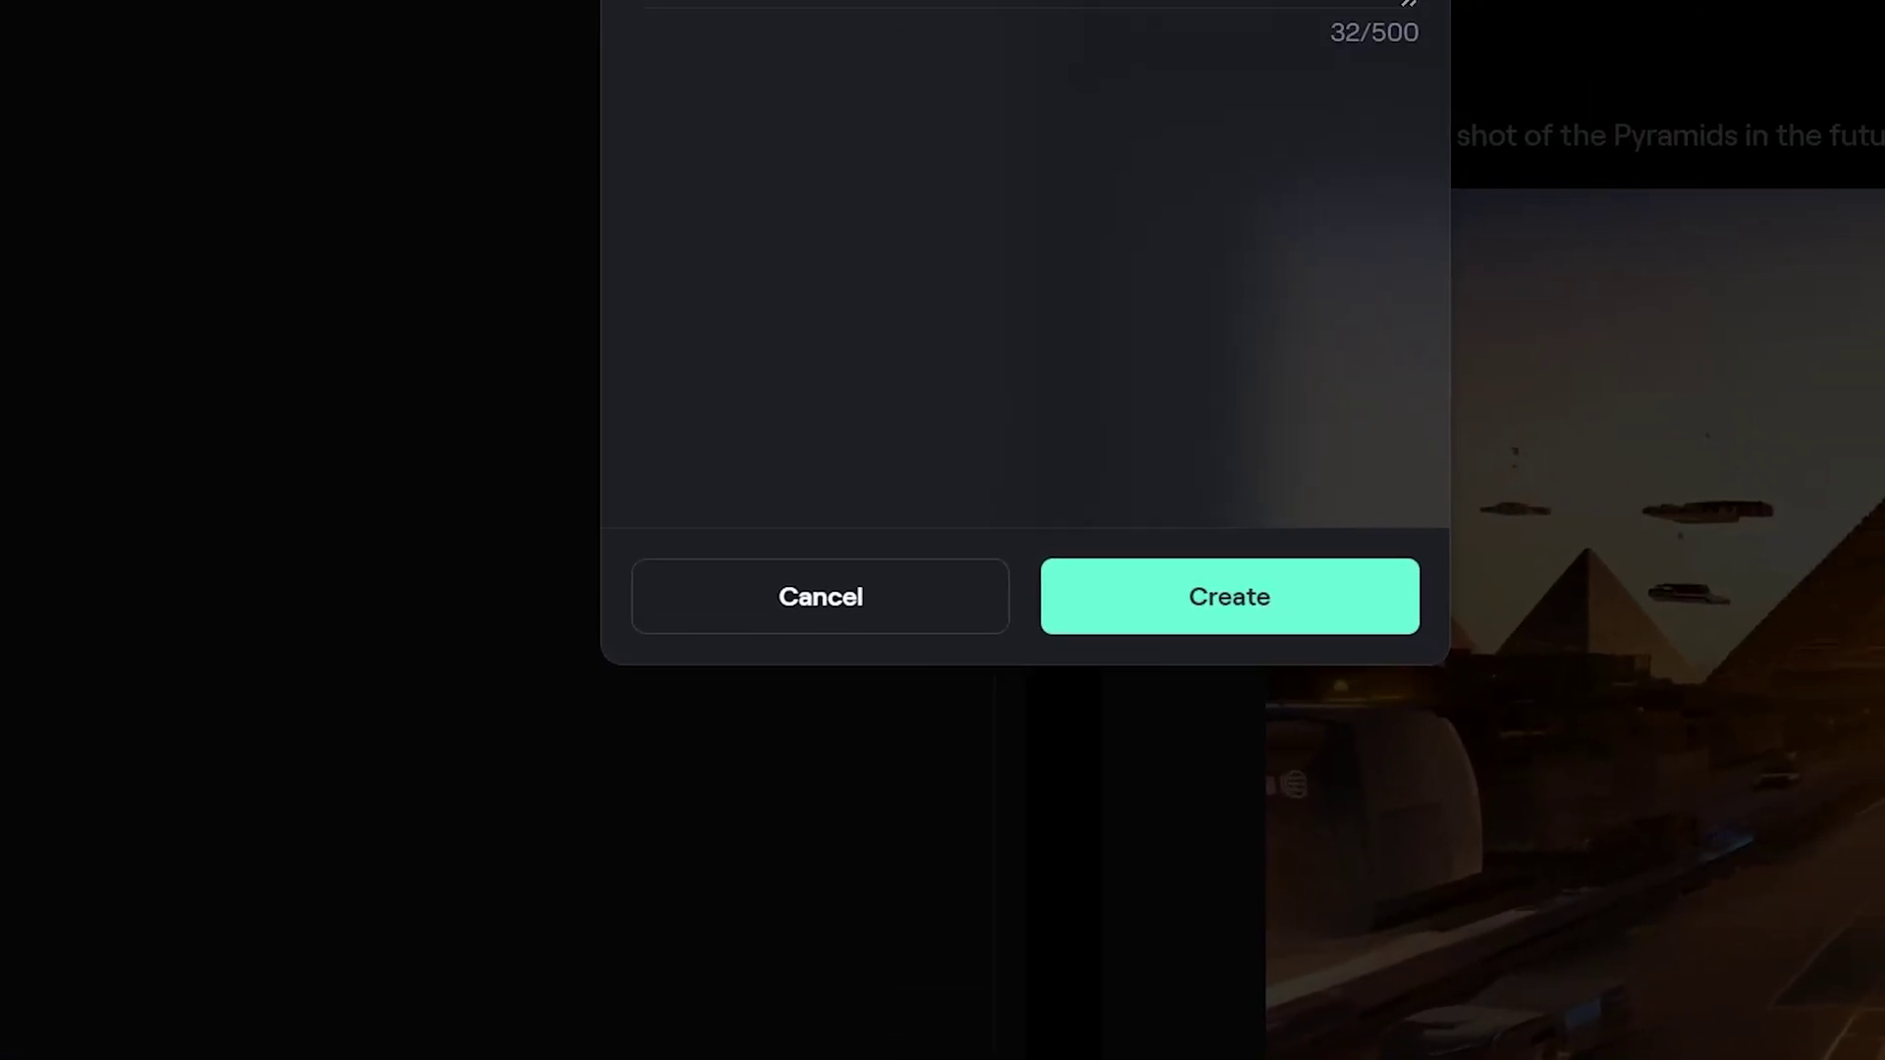
{"action": "type", "text": "Hyperlapse"}
{"action": "key", "text": "Return"}
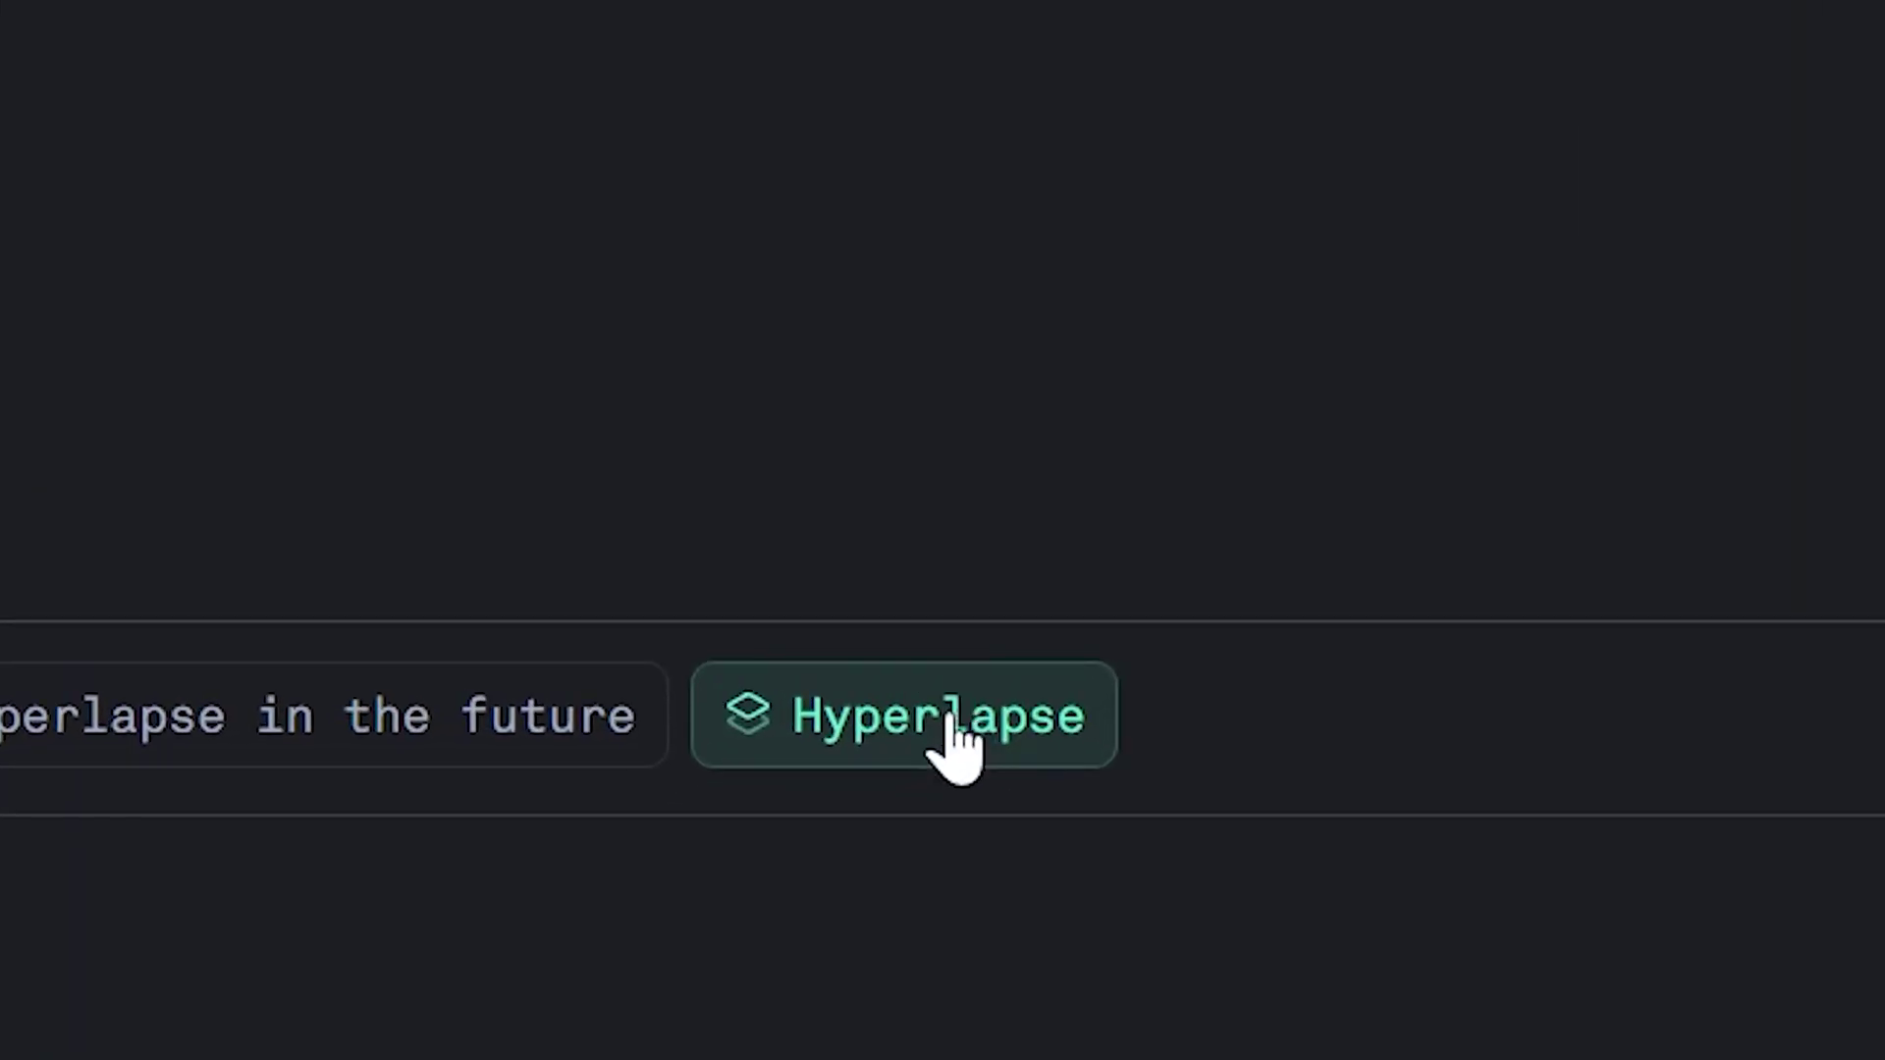
{"action": "left_click", "coordinate": [427, 987]}
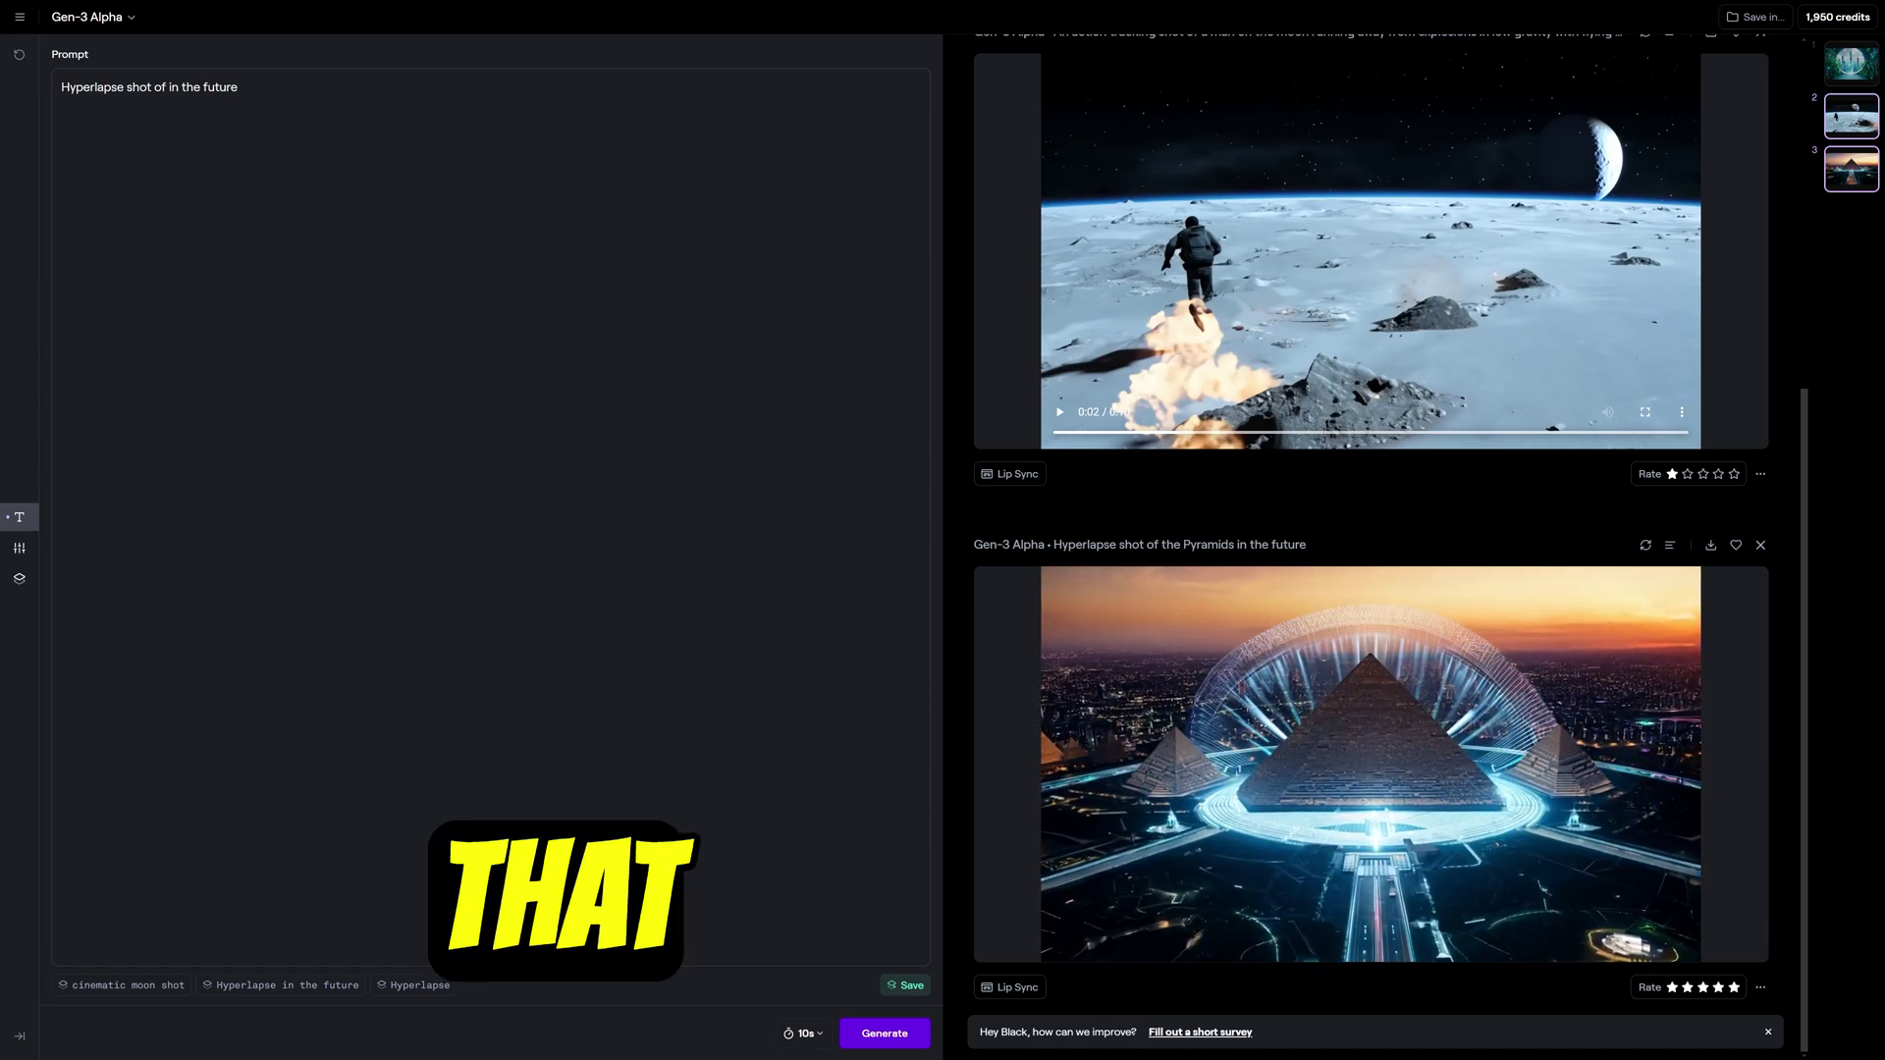
Step: Add 'New York' as the location in the prompt, generate the hyperlapse clip, and open it enlarged
{"action": "left_click", "coordinate": [154, 88]}
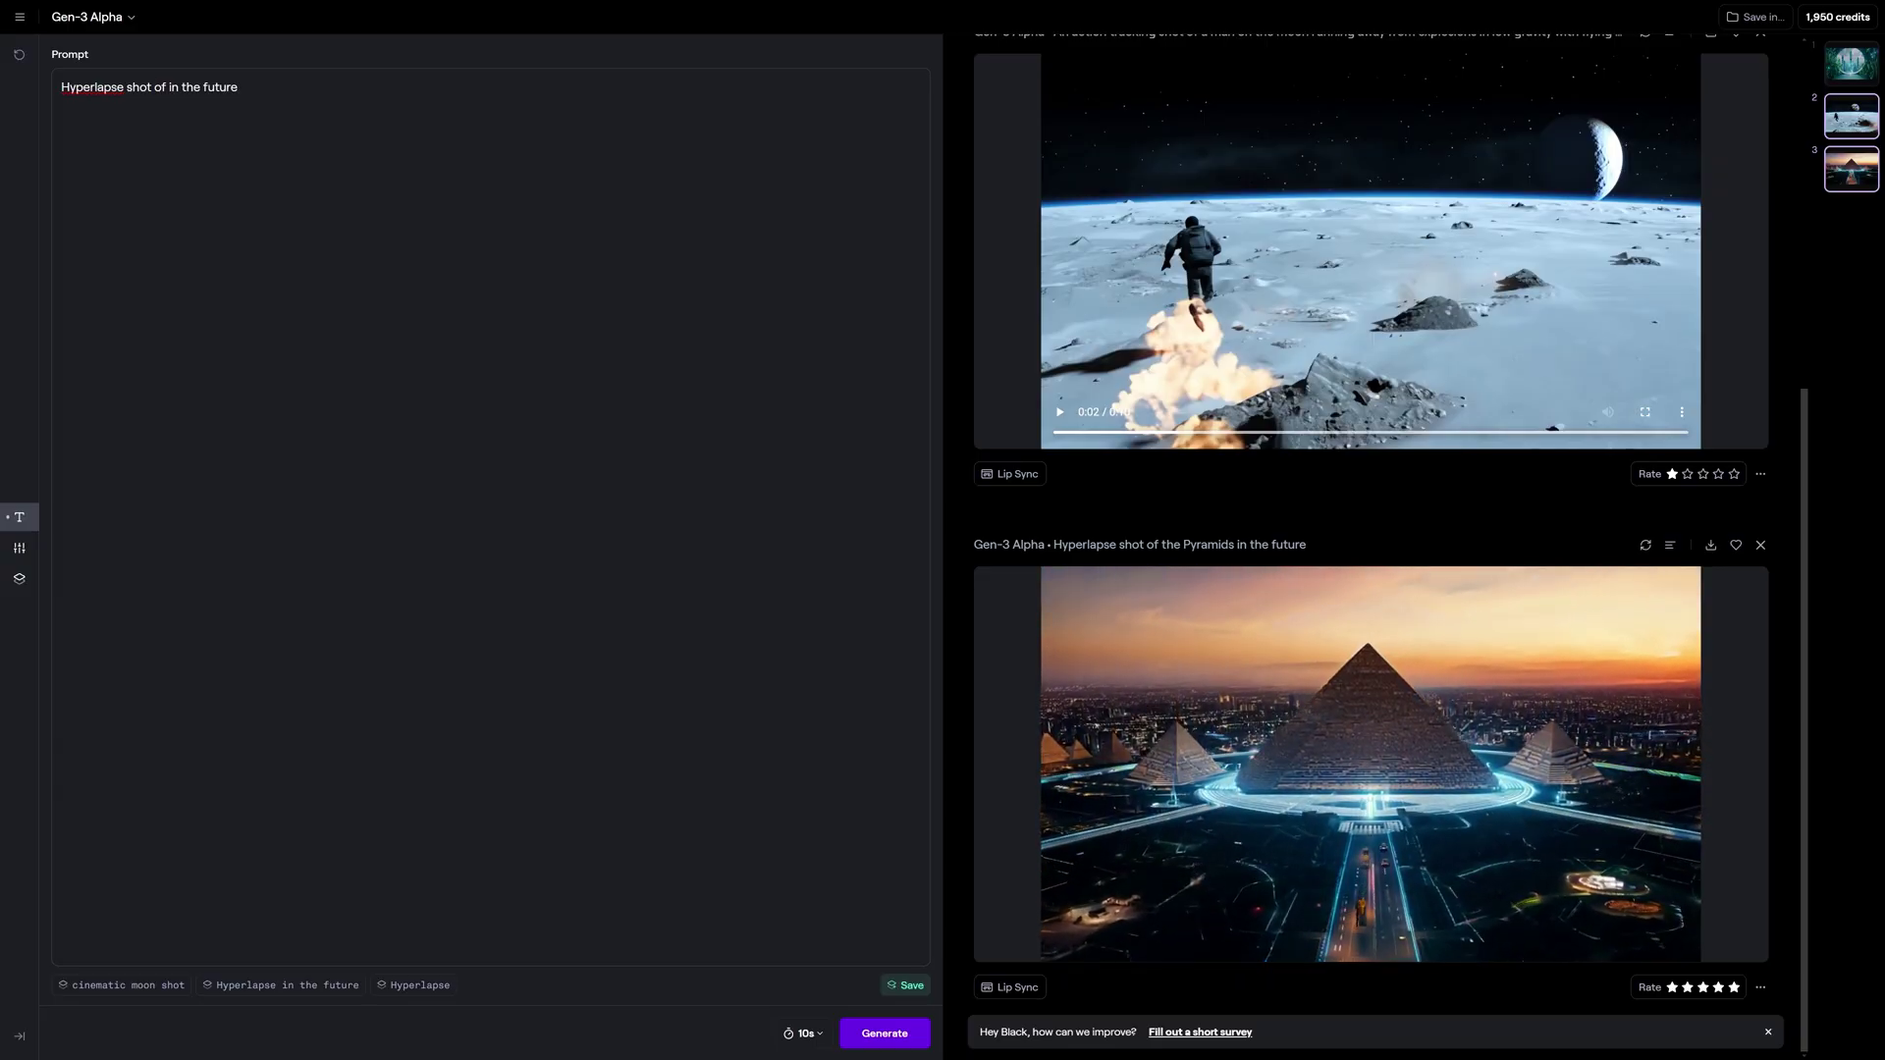
{"action": "type", "text": "New York City"}
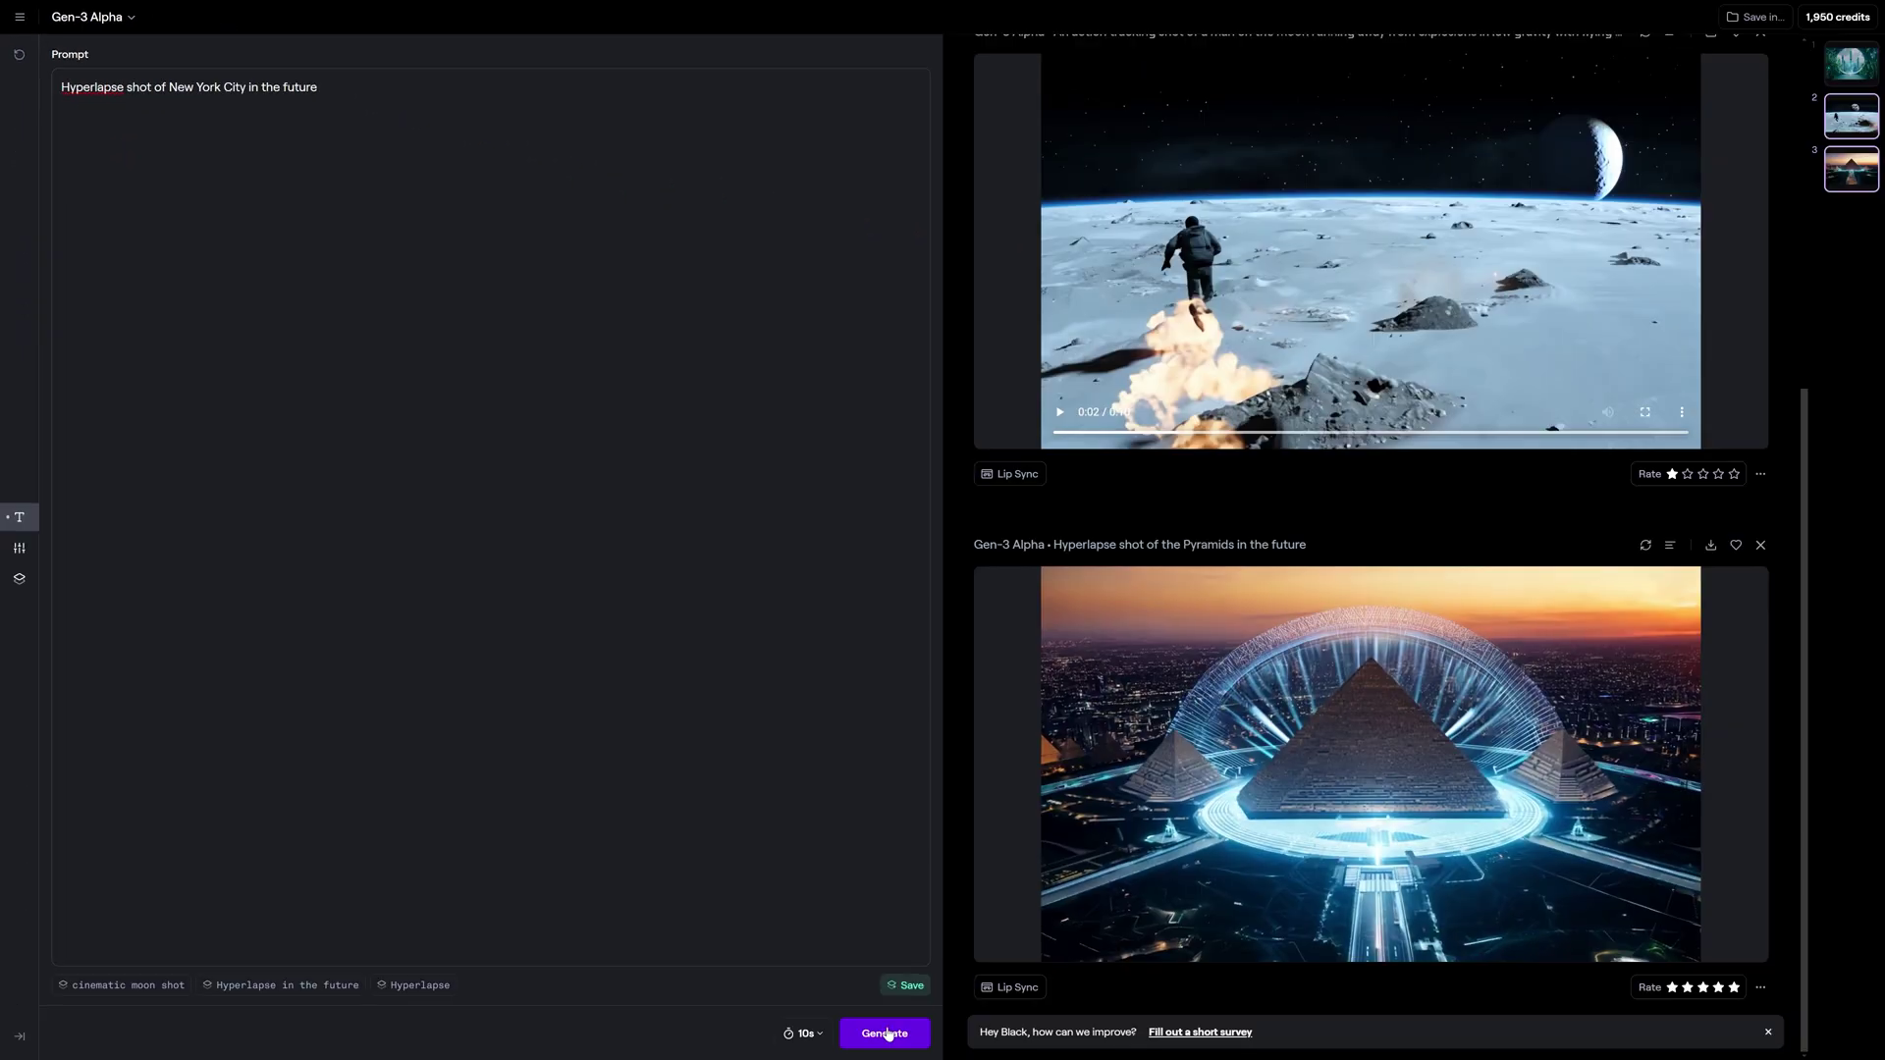
{"action": "left_click", "coordinate": [884, 1033]}
{"action": "scroll", "coordinate": [1241, 888], "scroll_direction": "down", "scroll_amount": 7}
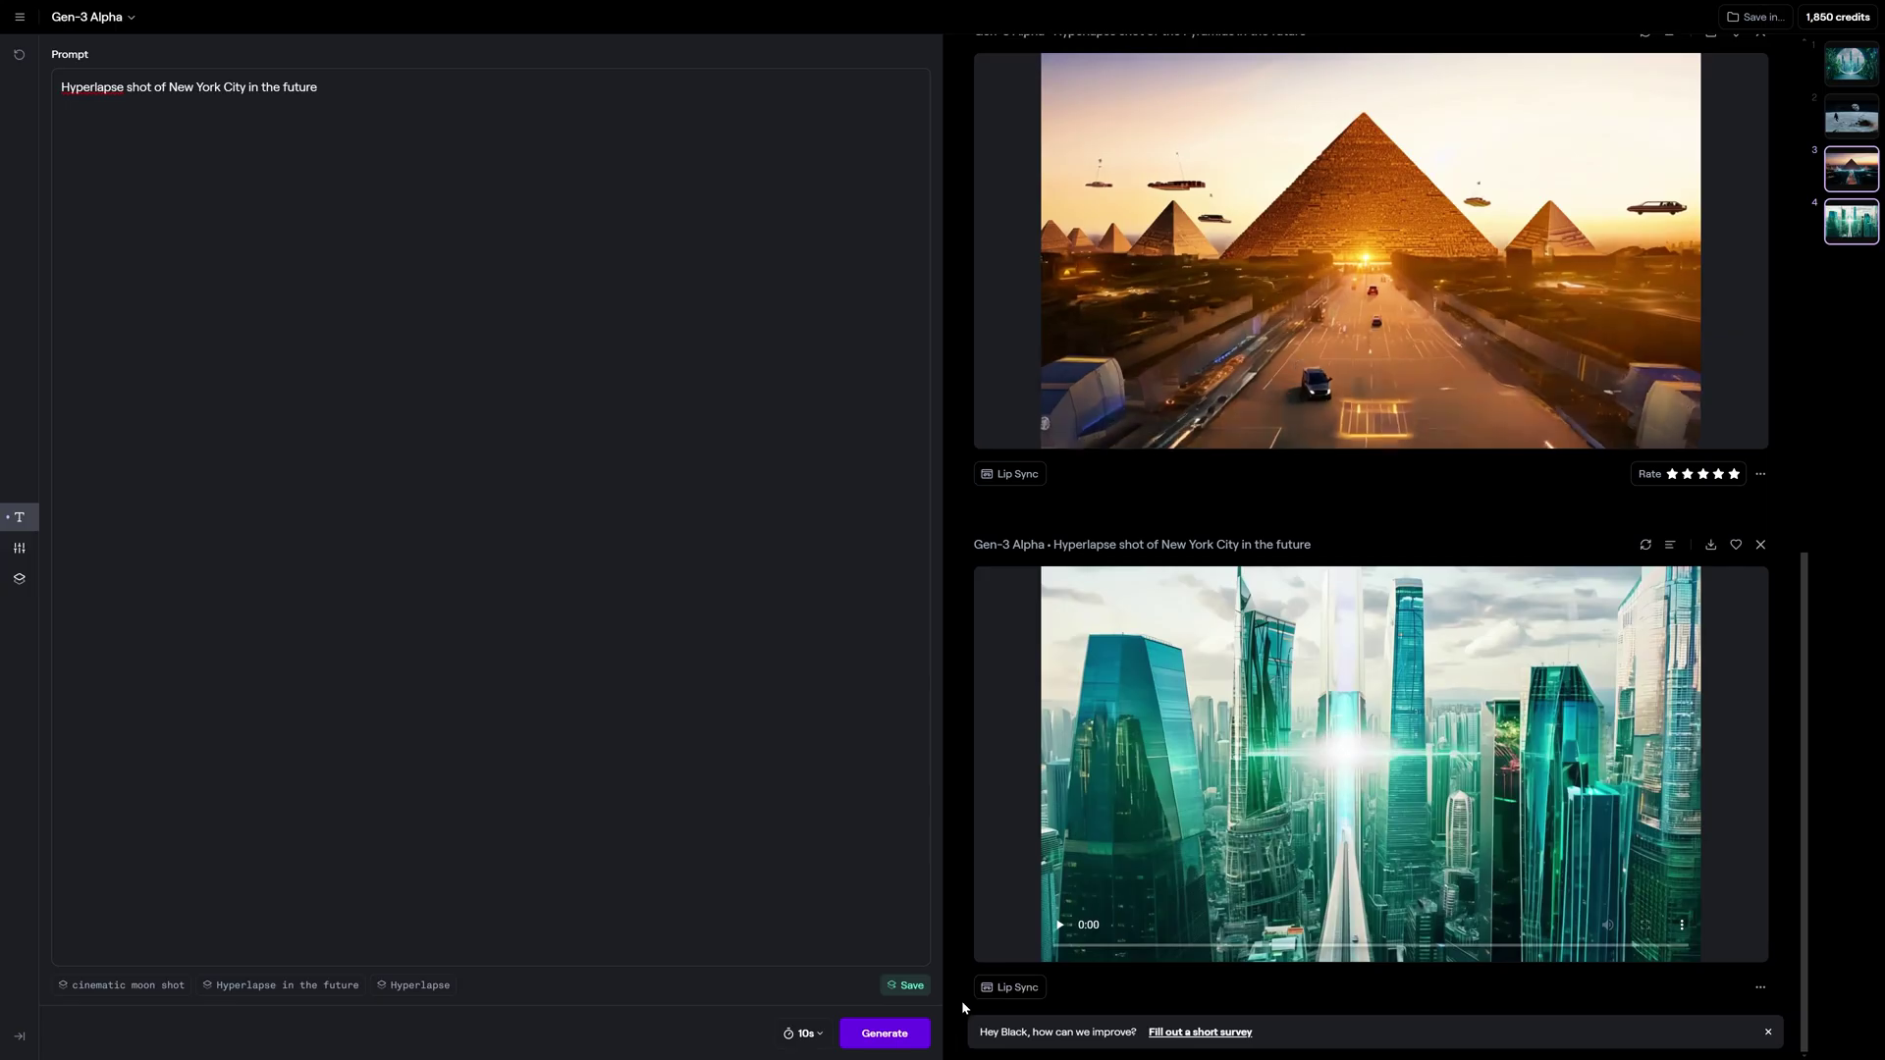
{"action": "left_click", "coordinate": [1327, 860]}
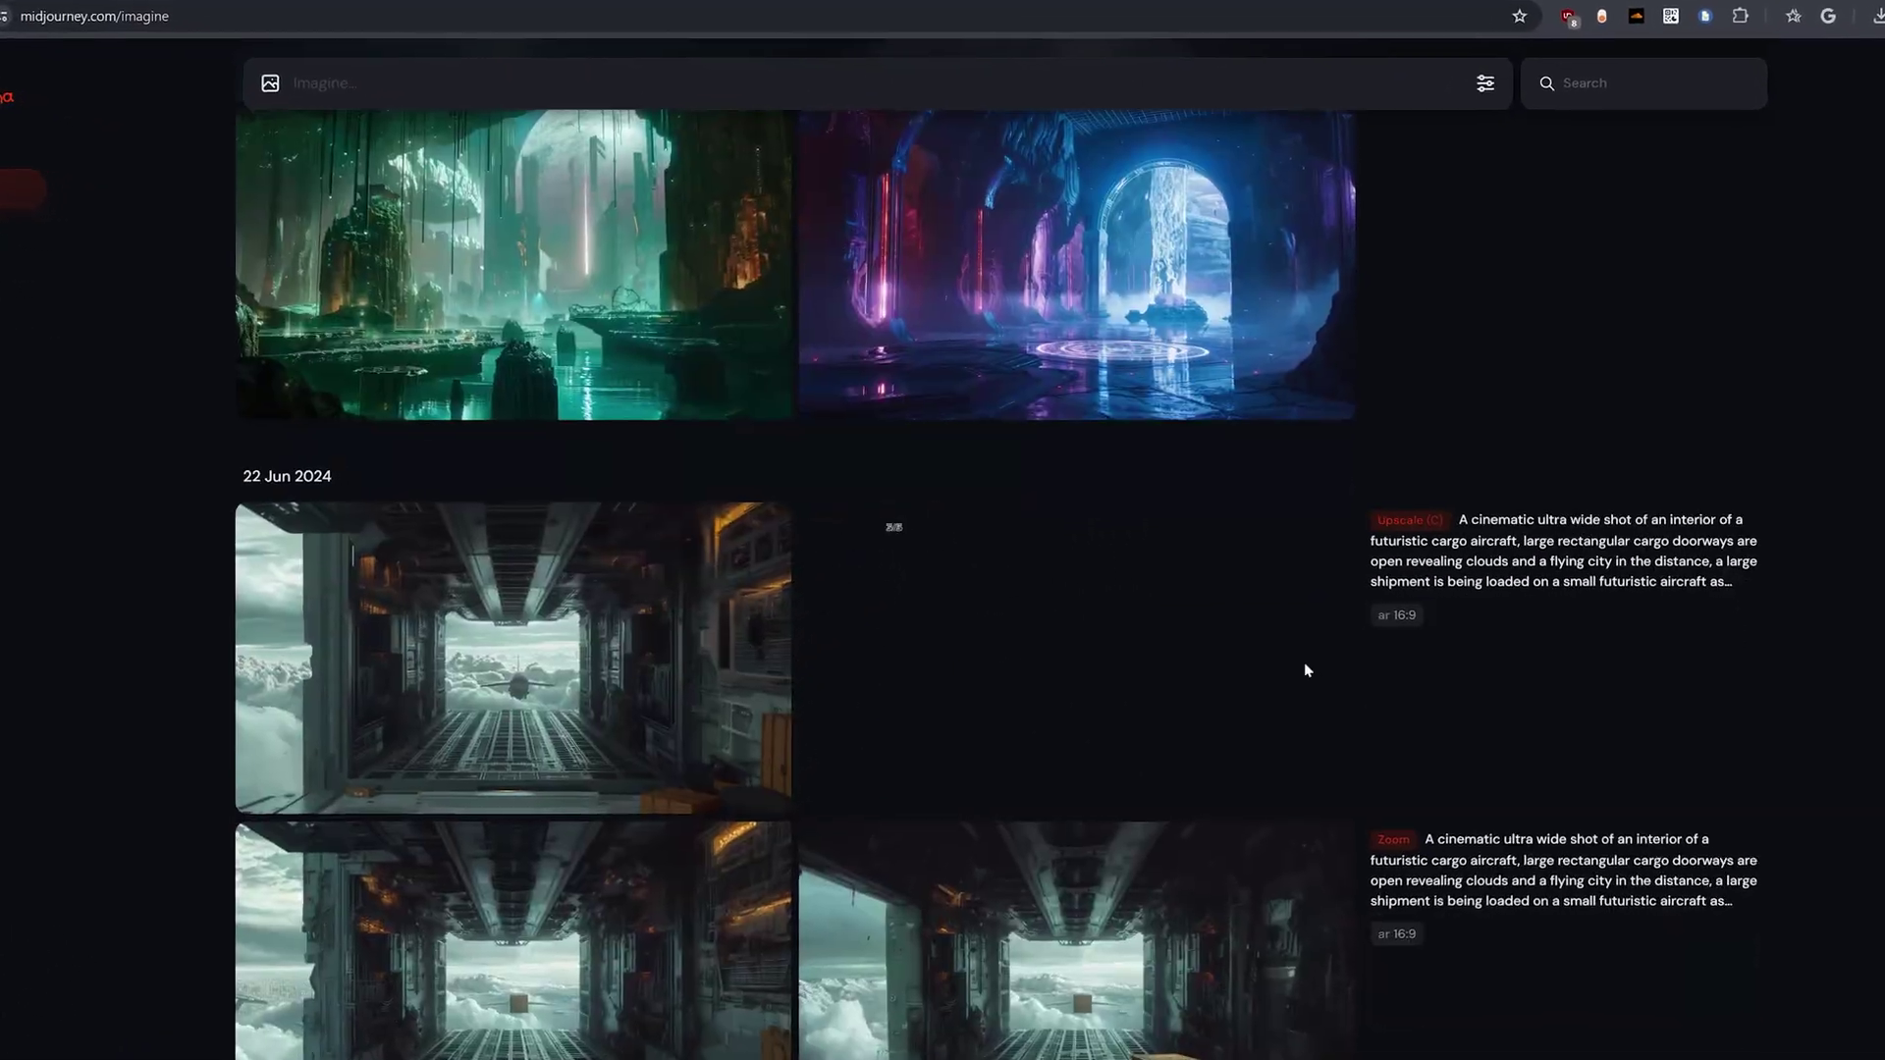
Step: Find the 20 Jun 2024 cyberpunk ocean city variation and select its entire prompt text
{"action": "scroll", "coordinate": [1335, 702], "scroll_direction": "down", "scroll_amount": 7}
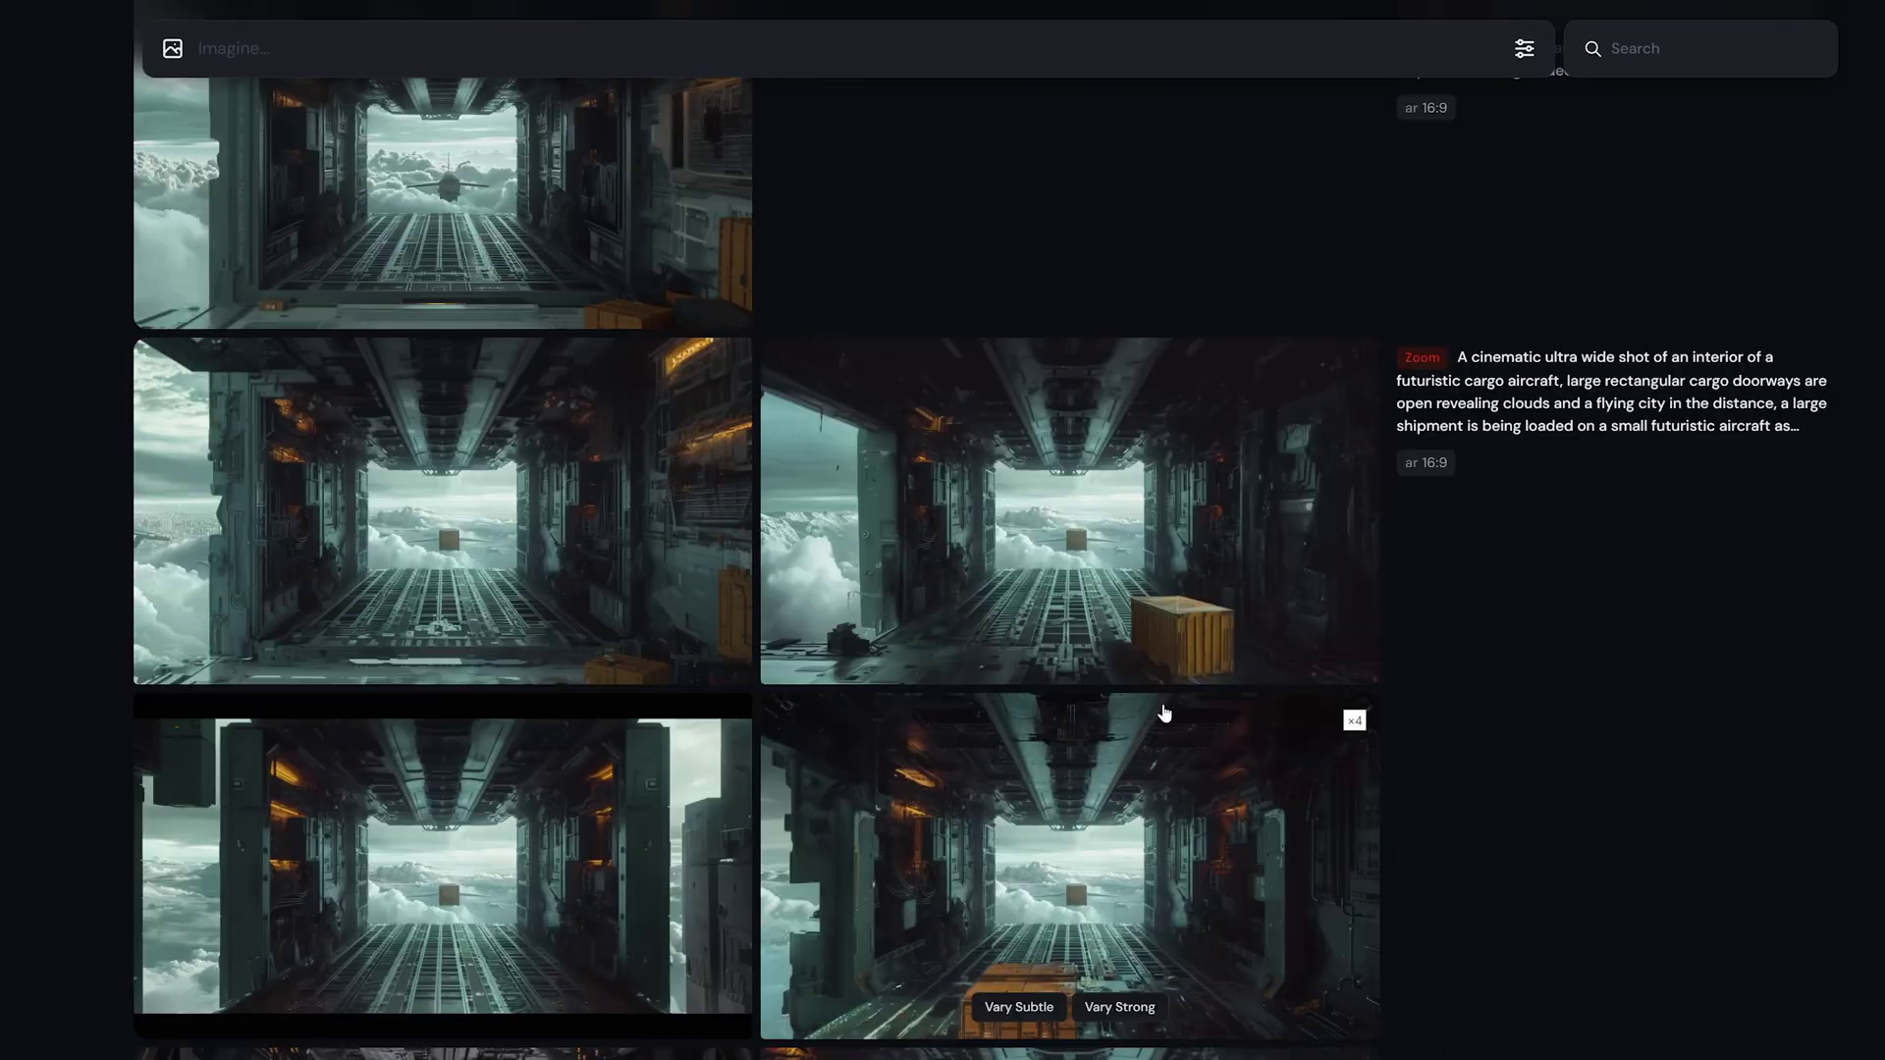
{"action": "scroll", "coordinate": [514, 620], "scroll_direction": "down", "scroll_amount": 9}
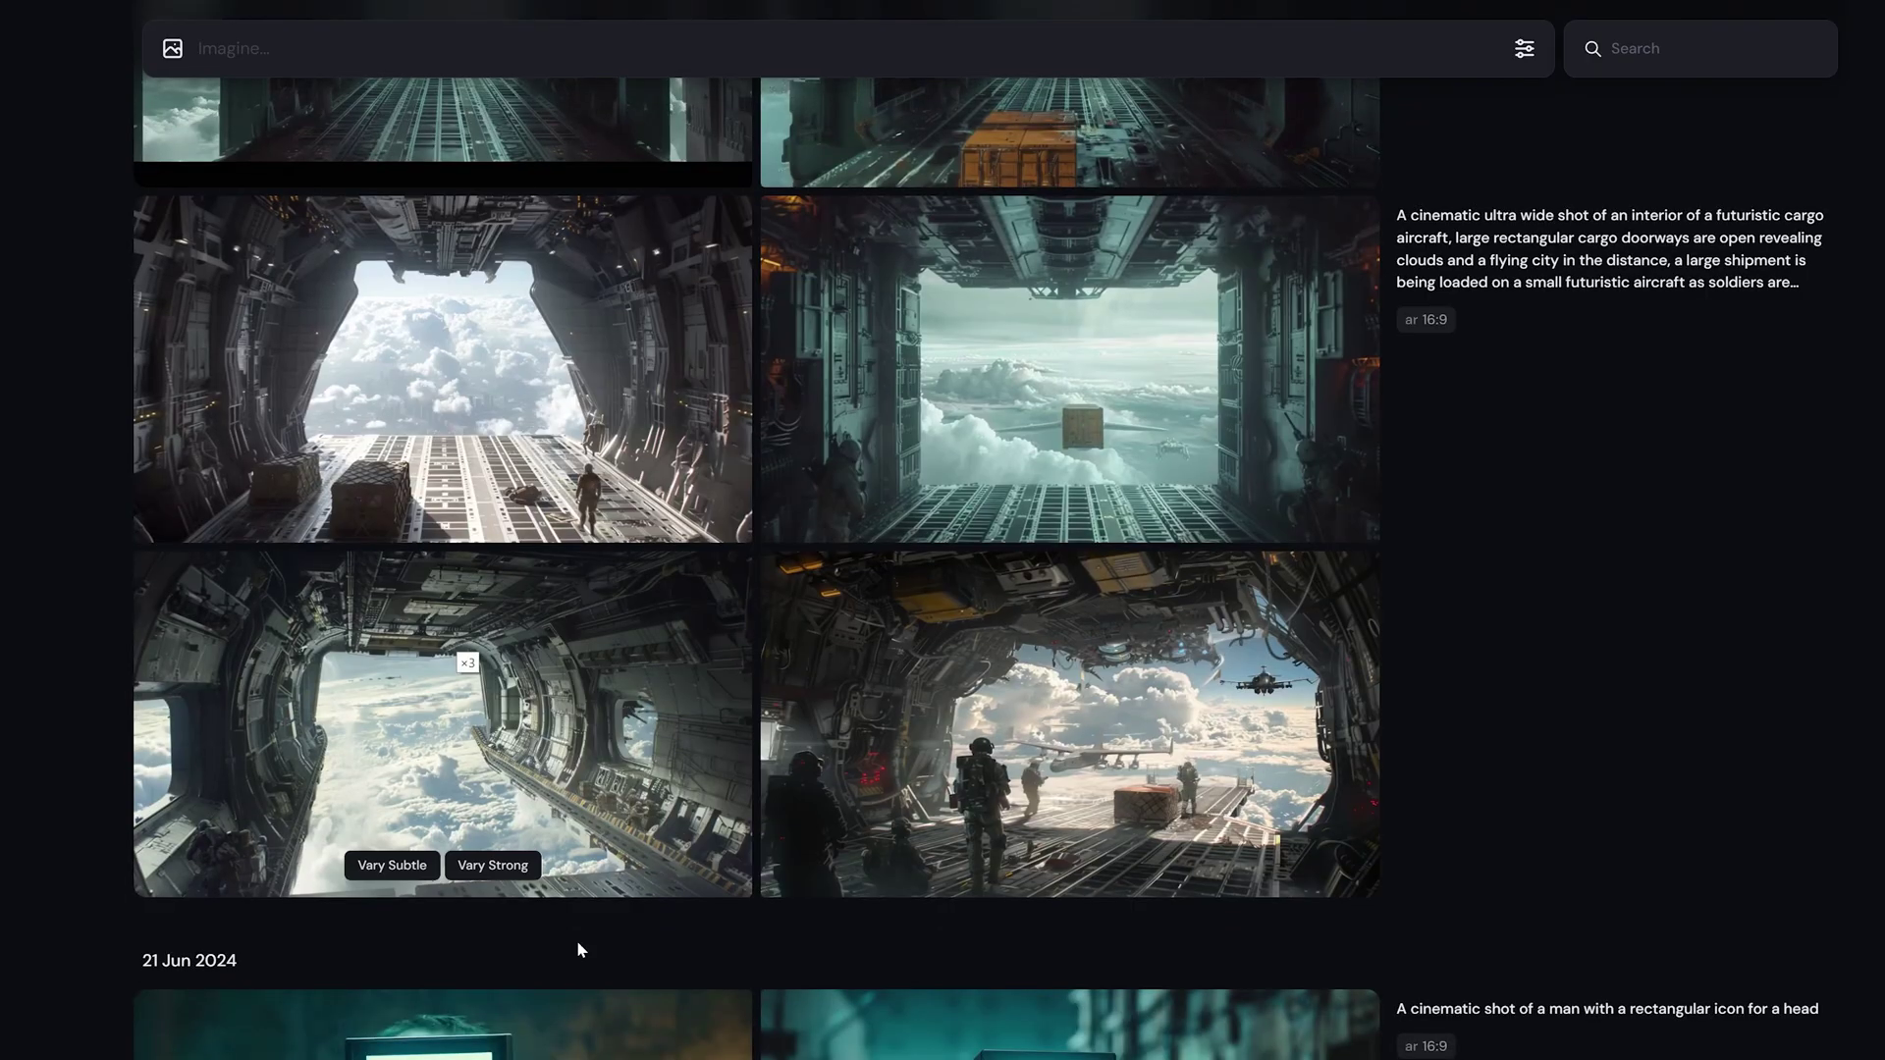
{"action": "scroll", "coordinate": [530, 791], "scroll_direction": "up", "scroll_amount": 15}
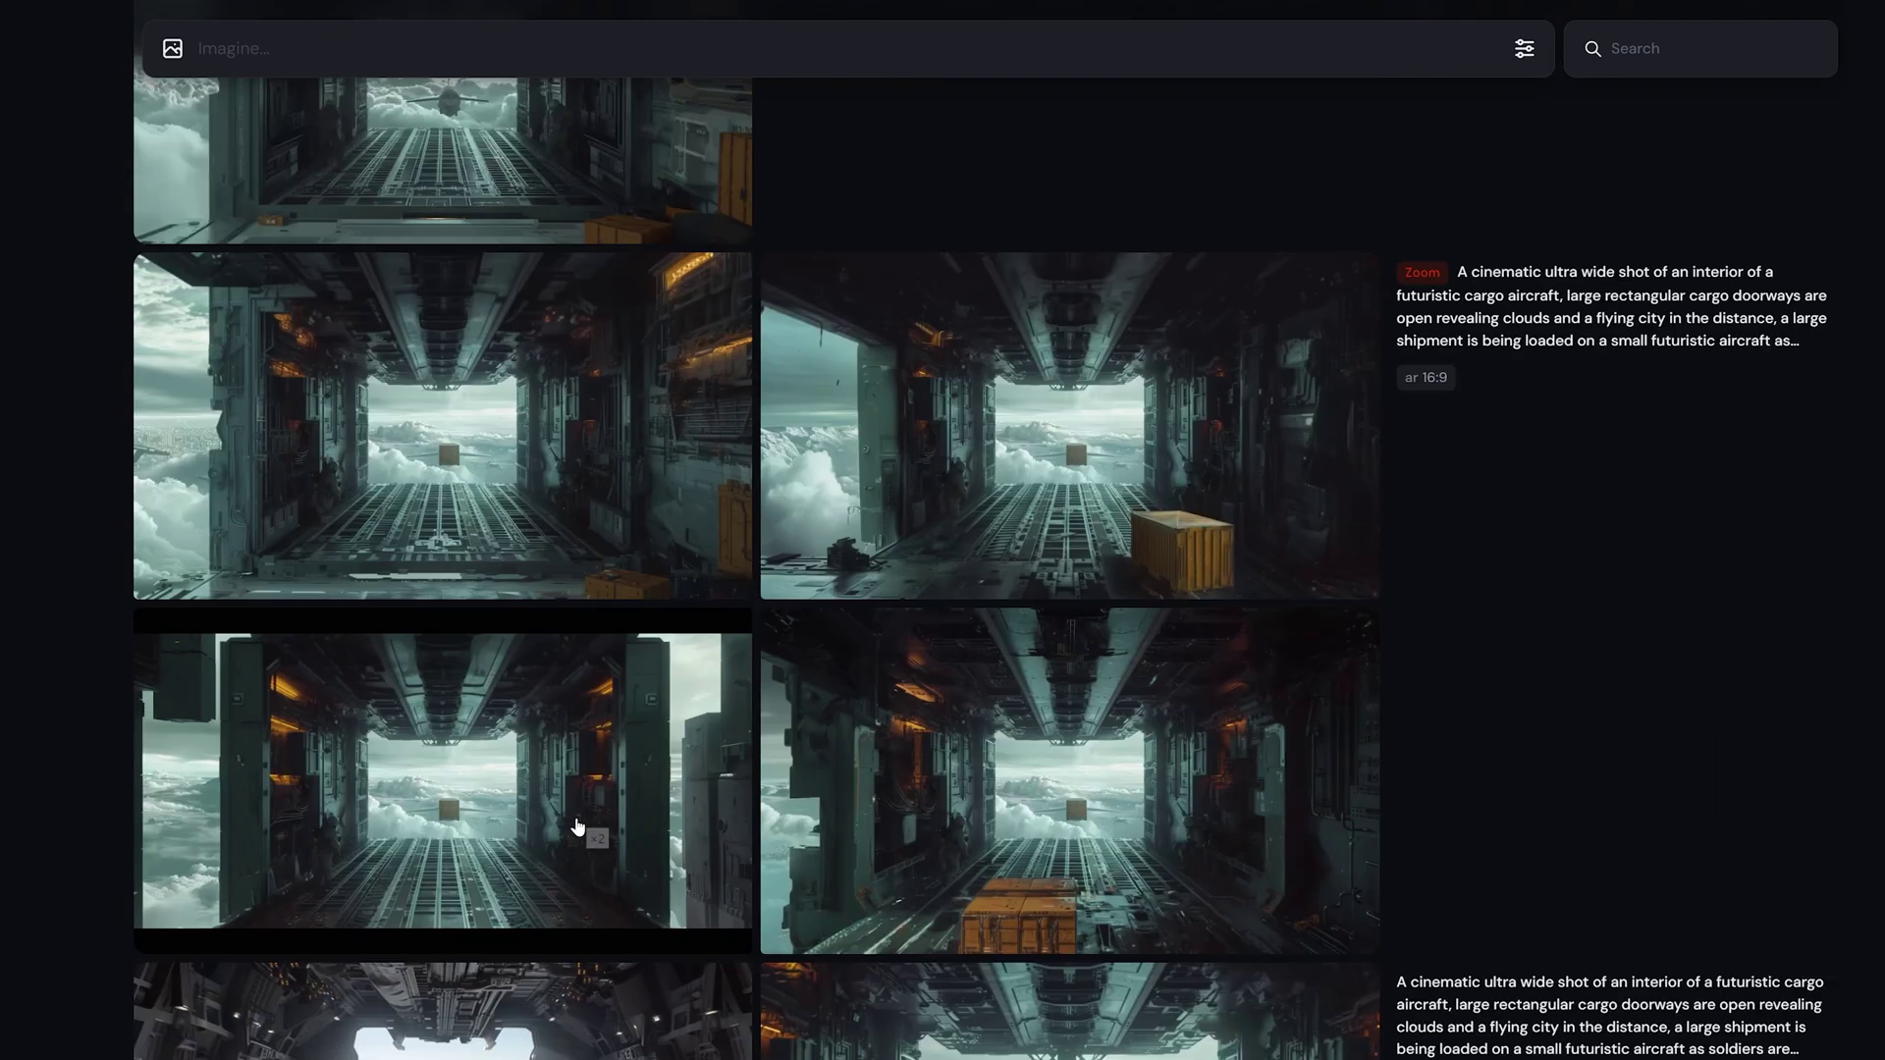
{"action": "scroll", "coordinate": [910, 732], "scroll_direction": "down", "scroll_amount": 10}
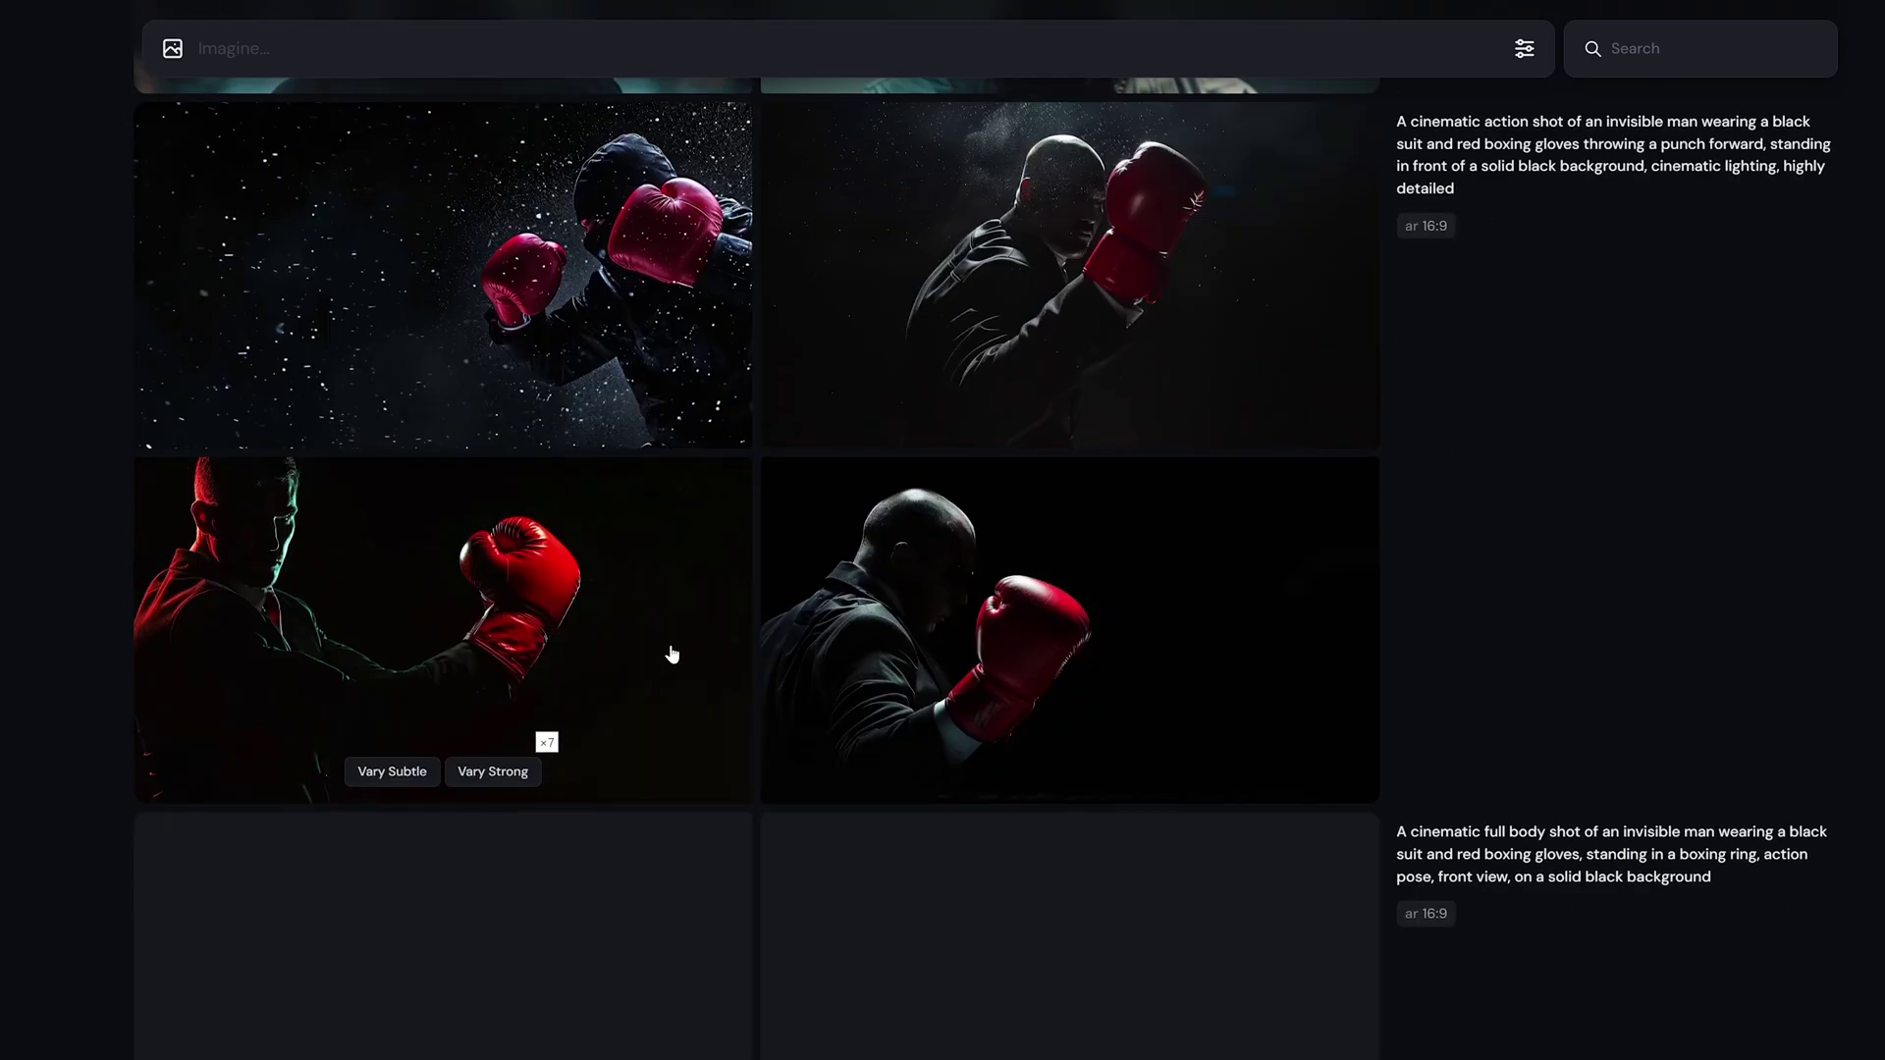
{"action": "scroll", "coordinate": [771, 708], "scroll_direction": "down", "scroll_amount": 8}
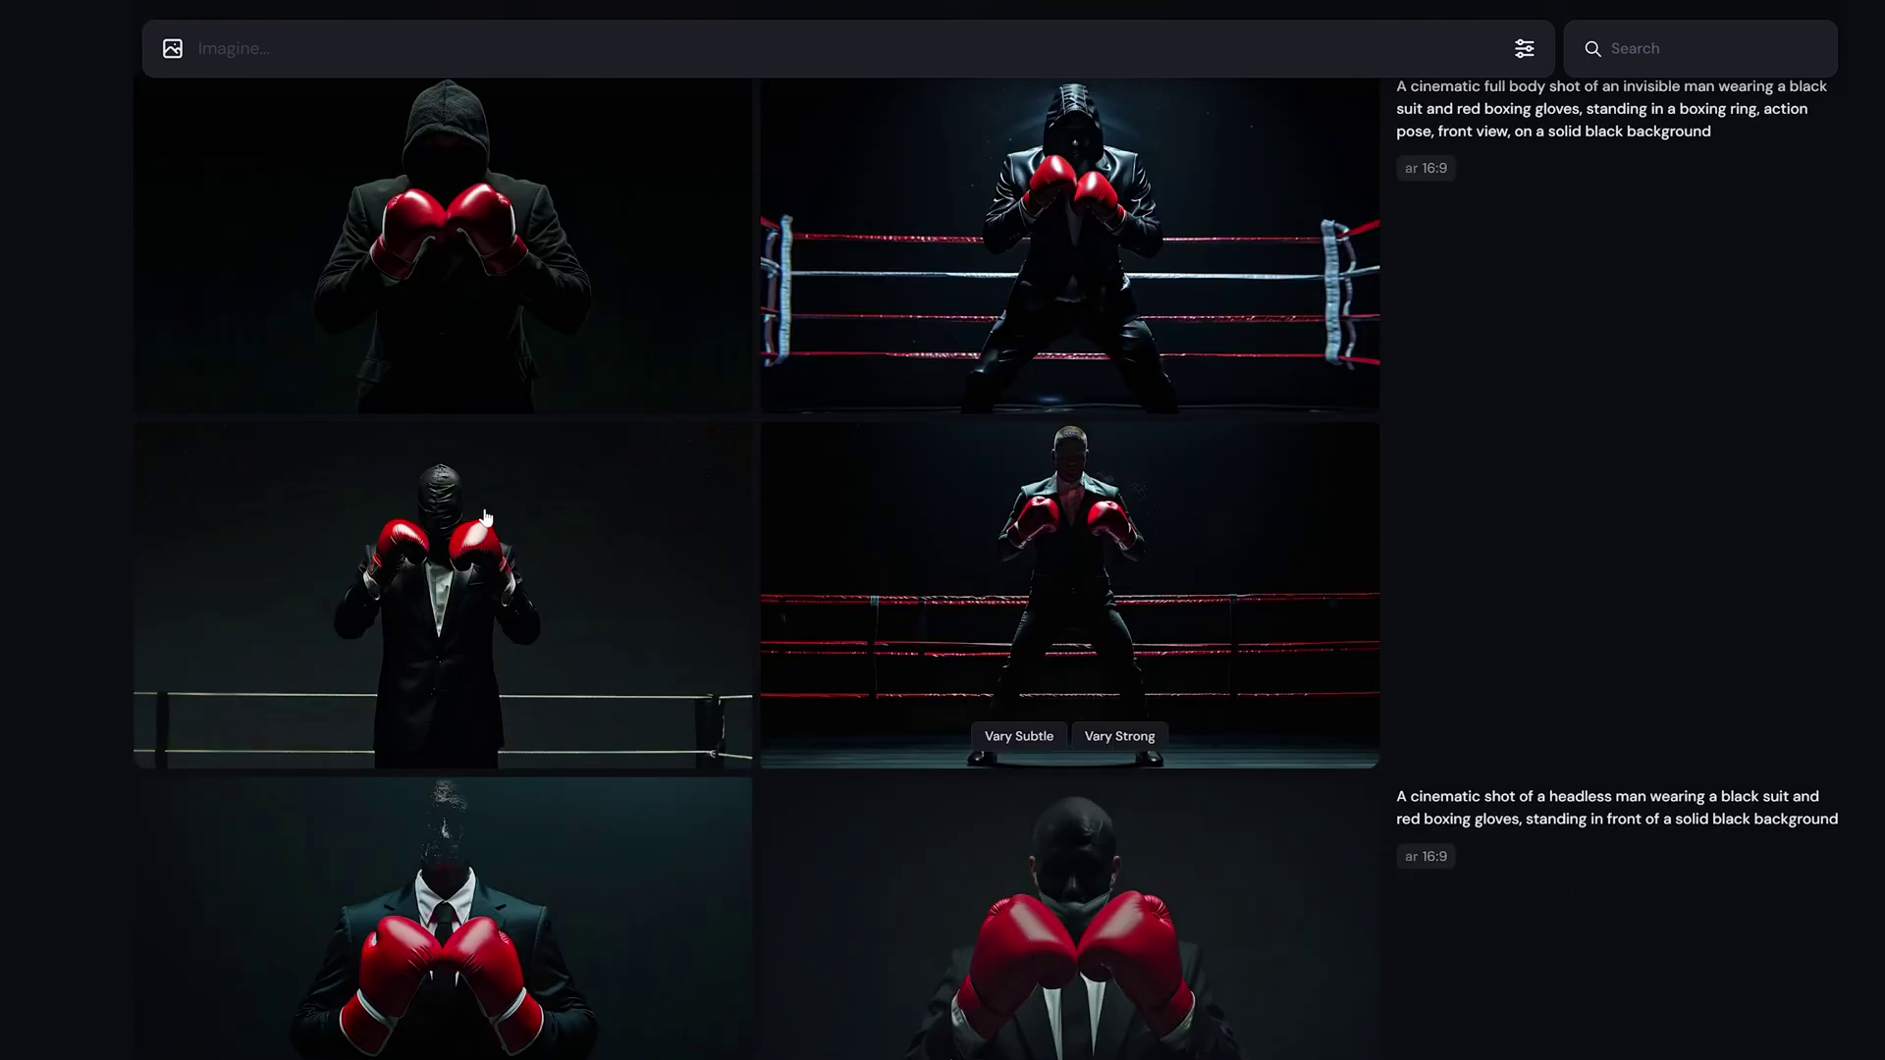
{"action": "scroll", "coordinate": [485, 517], "scroll_direction": "down", "scroll_amount": 10}
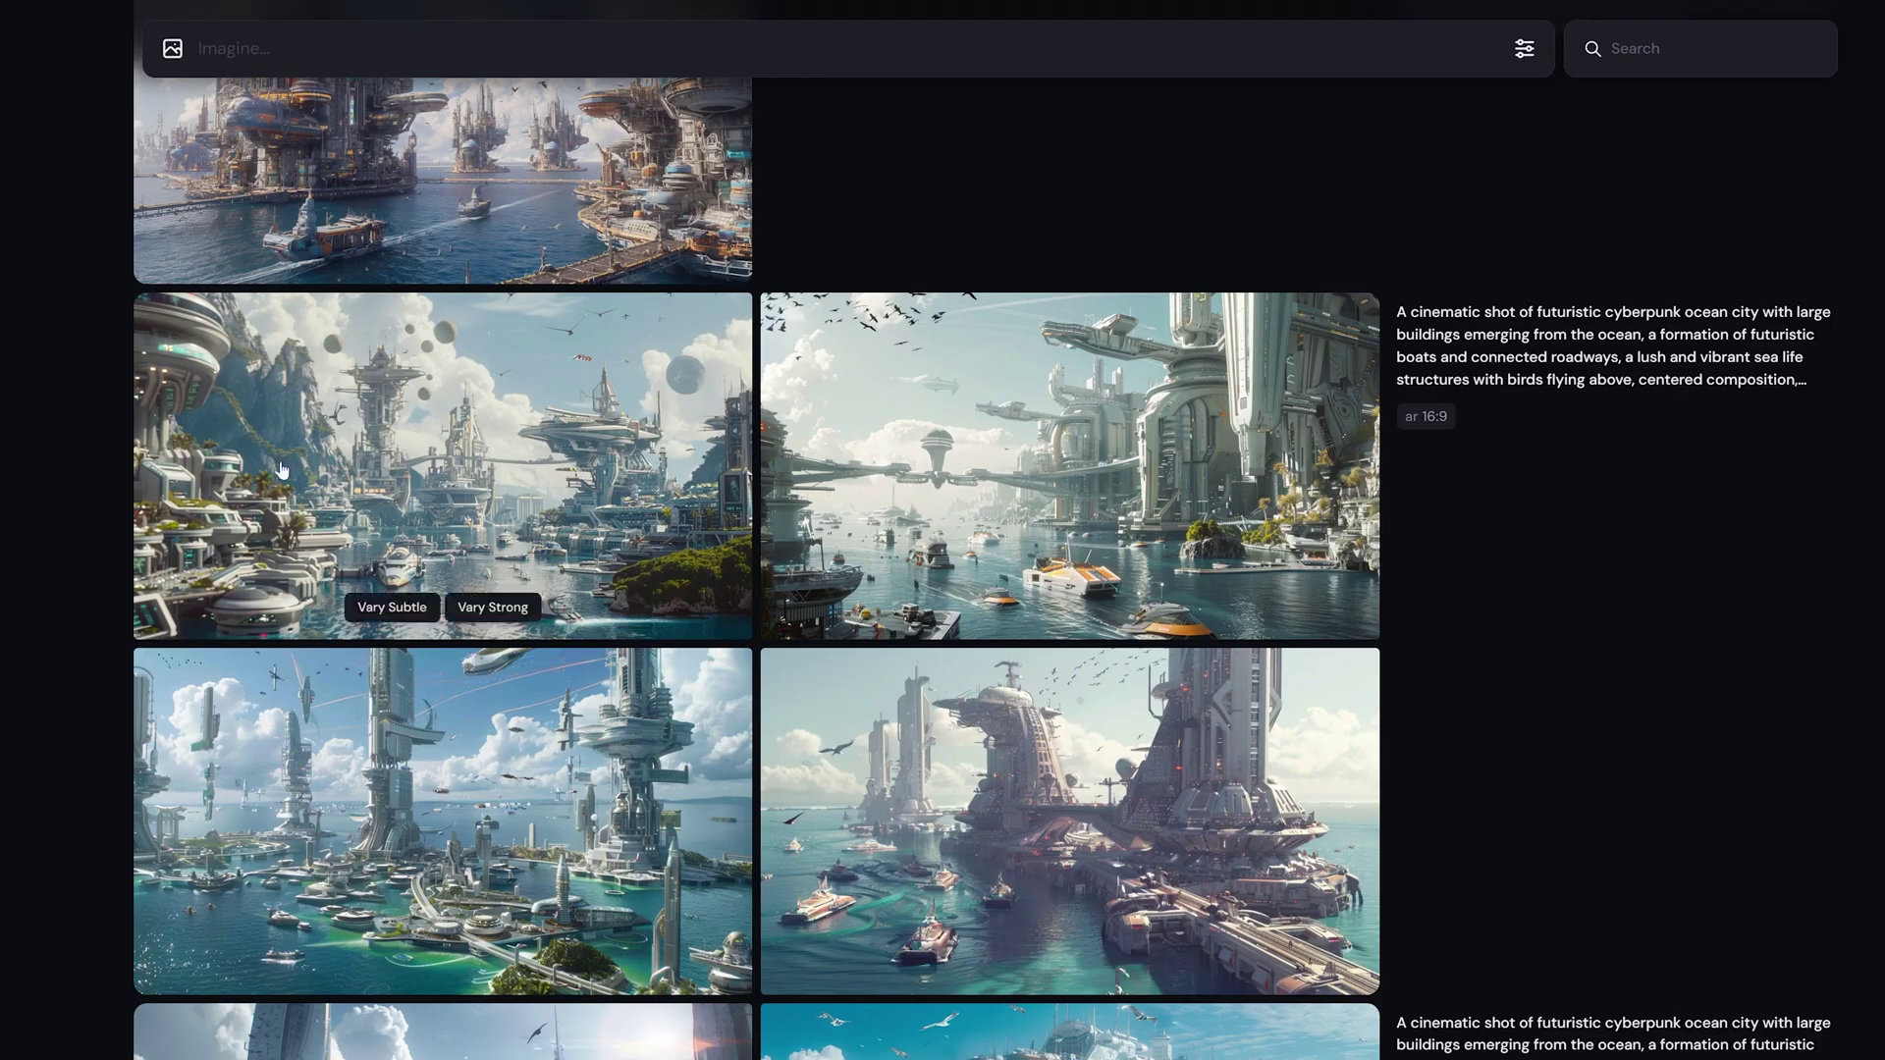
{"action": "scroll", "coordinate": [1093, 655], "scroll_direction": "up", "scroll_amount": 5}
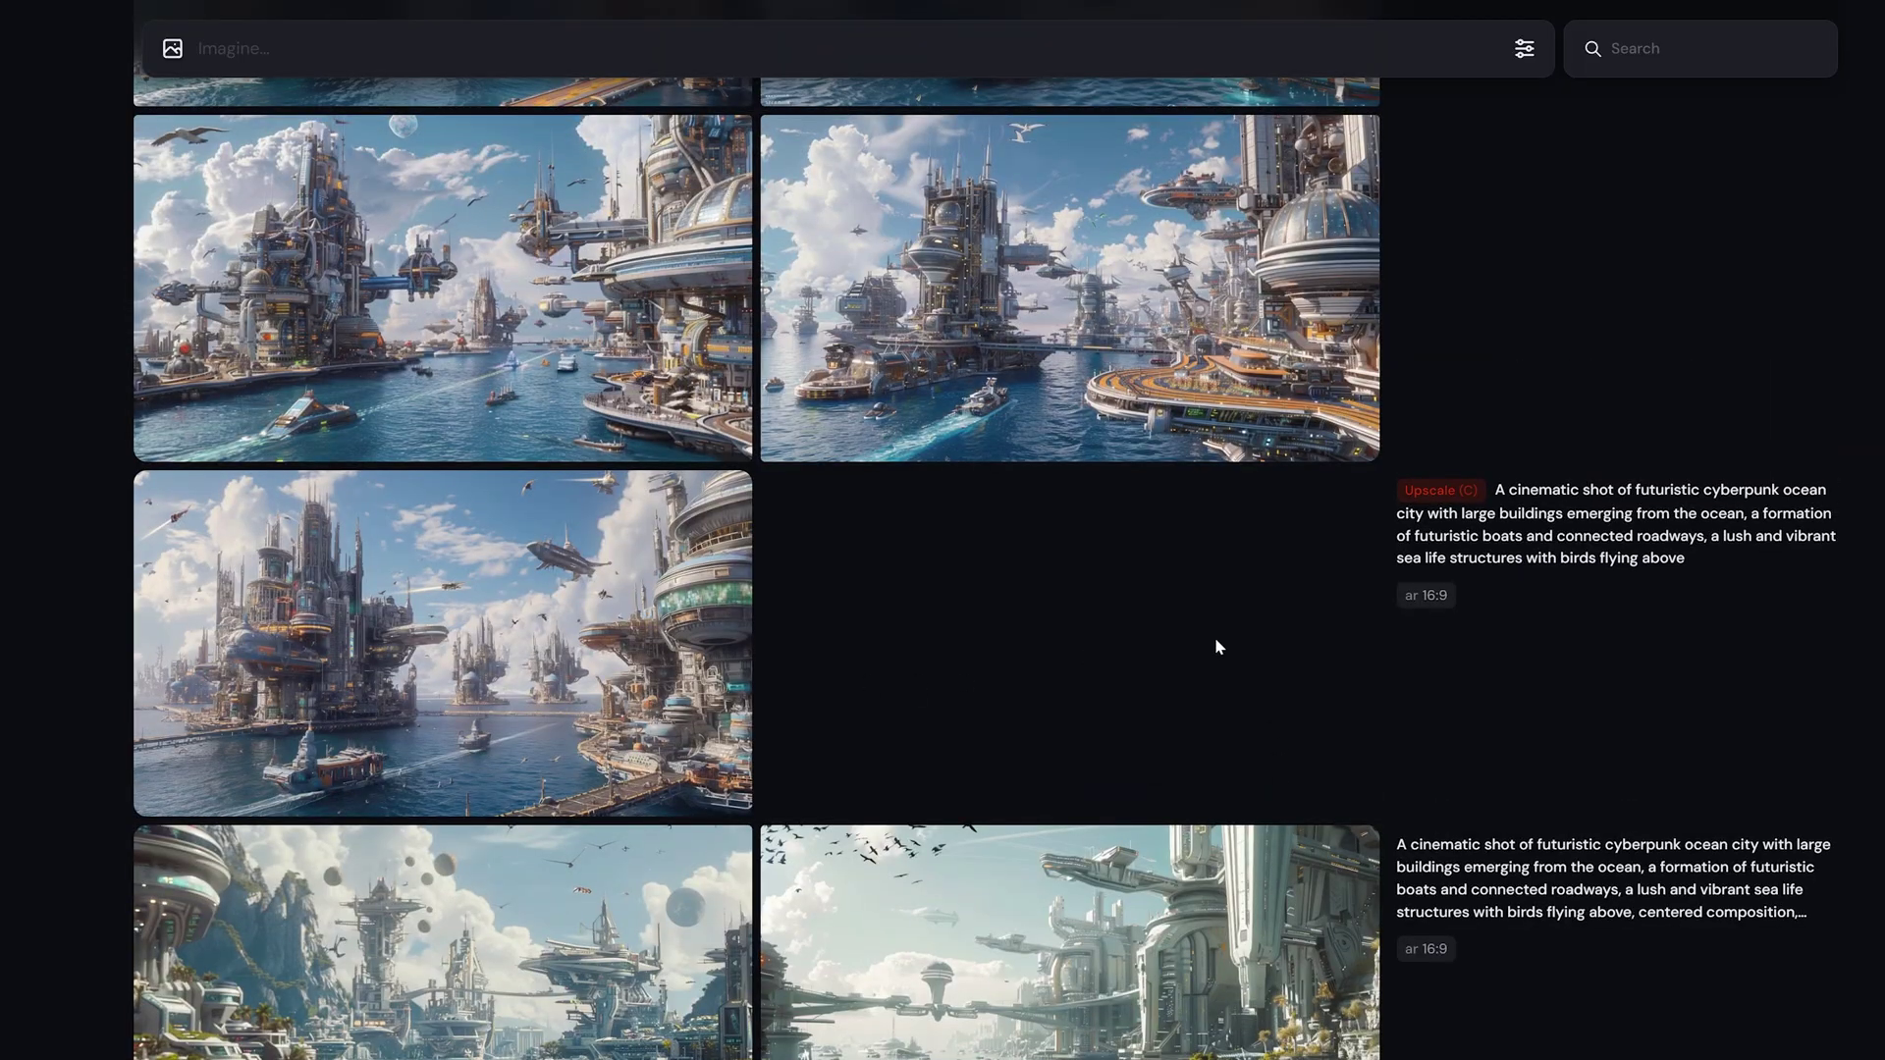
{"action": "scroll", "coordinate": [1215, 638], "scroll_direction": "up", "scroll_amount": 5}
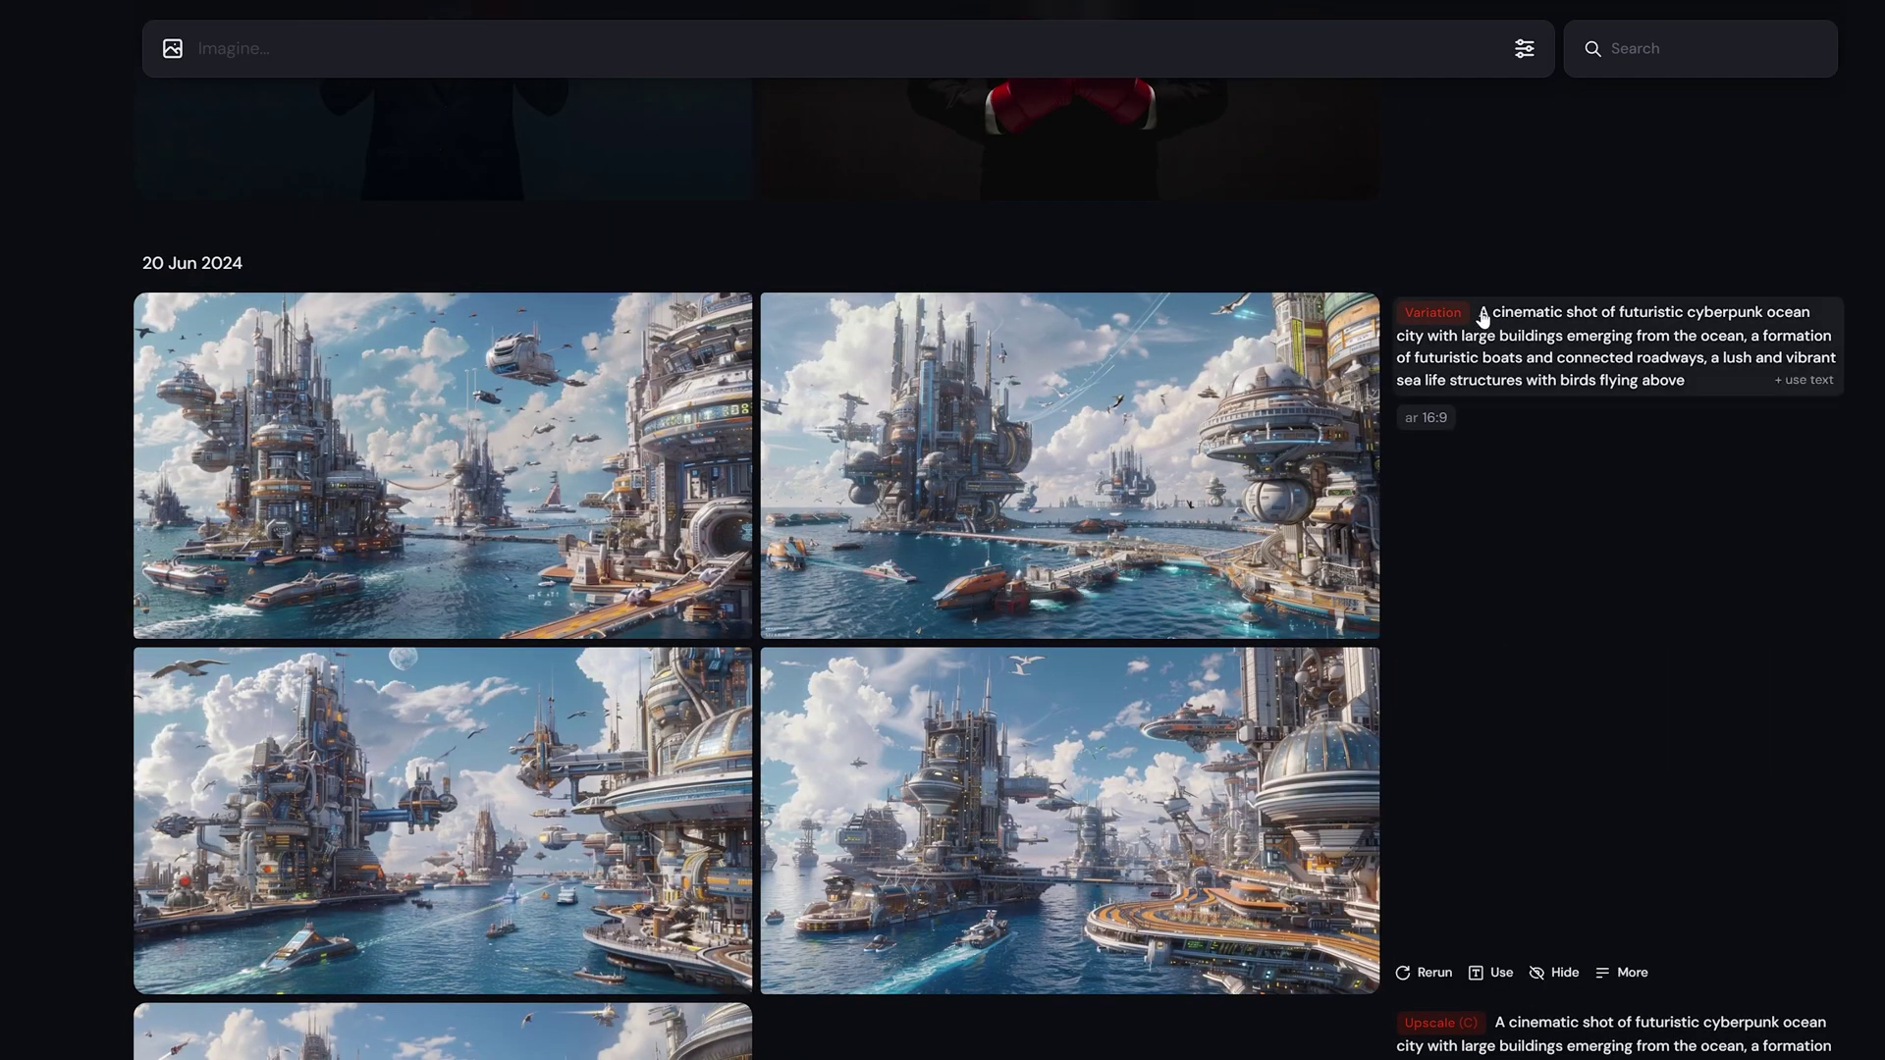
{"action": "left_click_drag", "start_coordinate": [1518, 321], "coordinate": [1638, 363]}
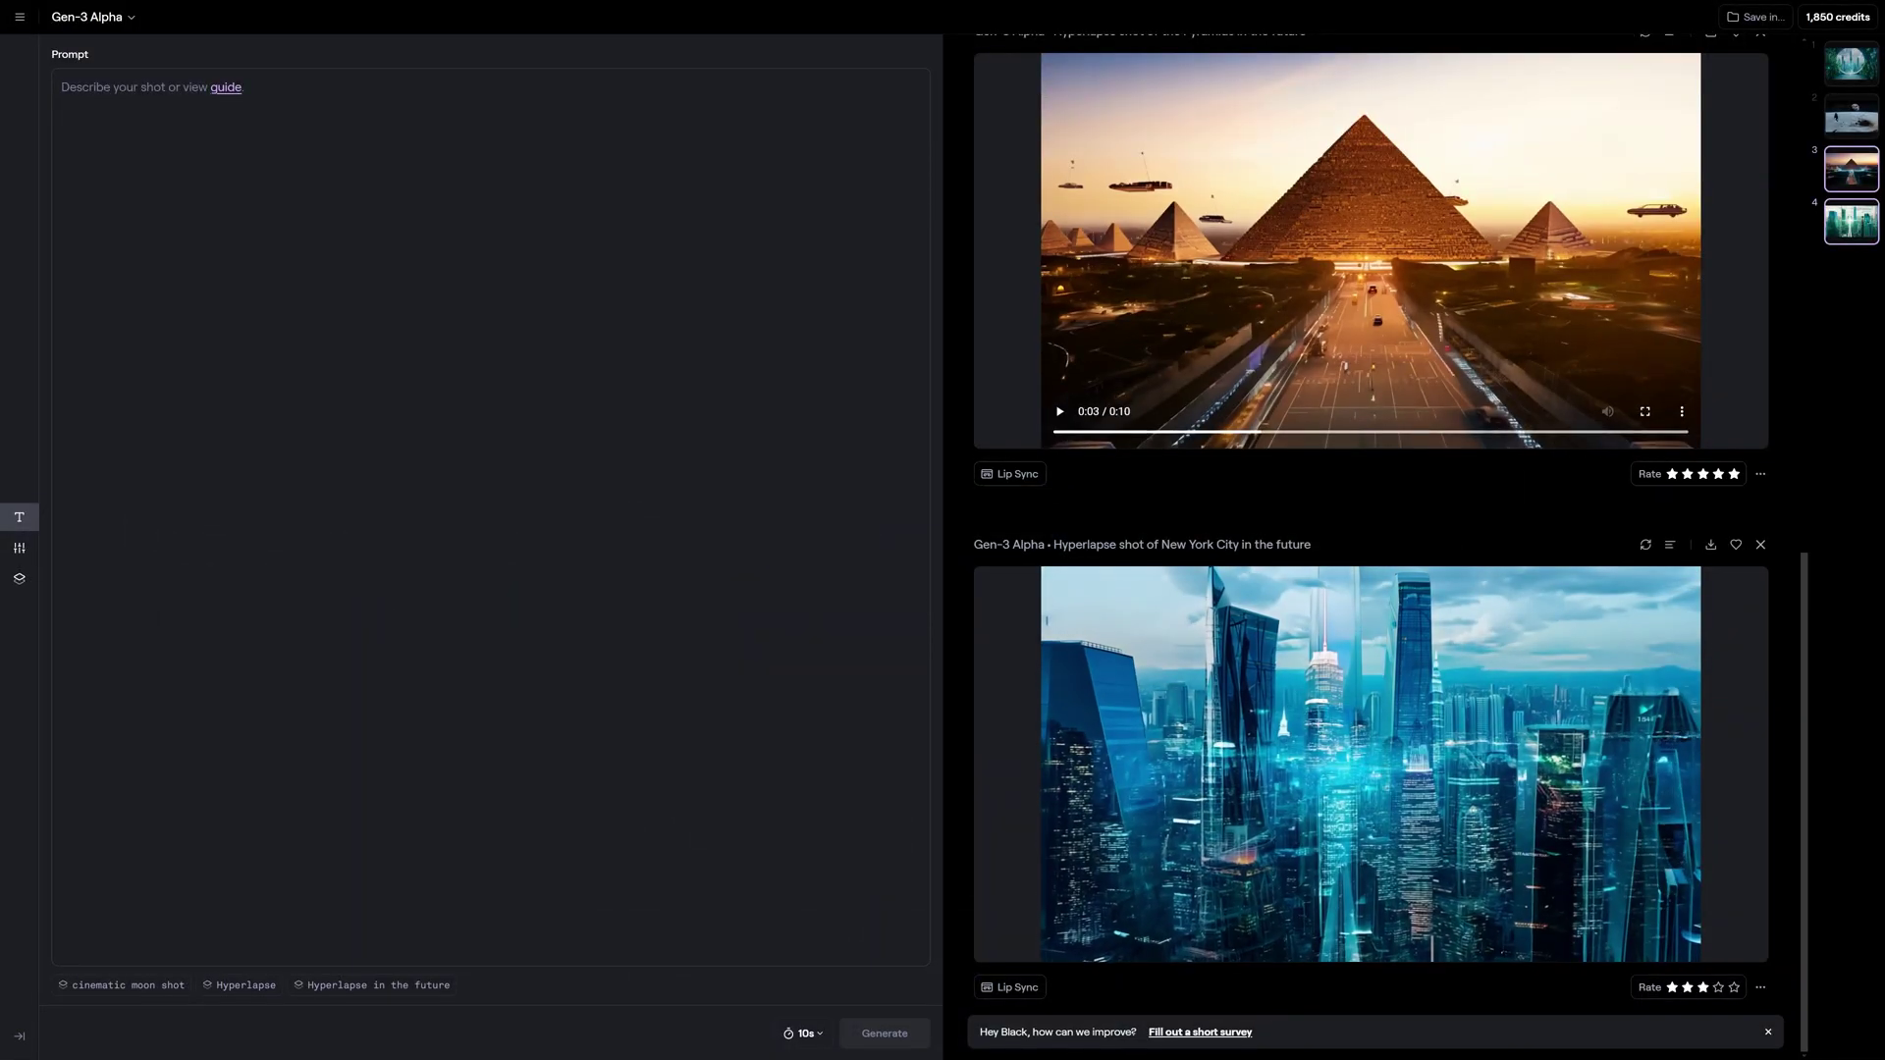
Step: Paste the copied ocean city prompt into the Prompt box and generate the clip
{"action": "type", "text": "A cinematic shot of futuristic cyberpunk ocean city with large buildings emerging from the ocean, a formation of futuristic boats and connected roadways, a lush and vibrant sea life structures with birds flying above"}
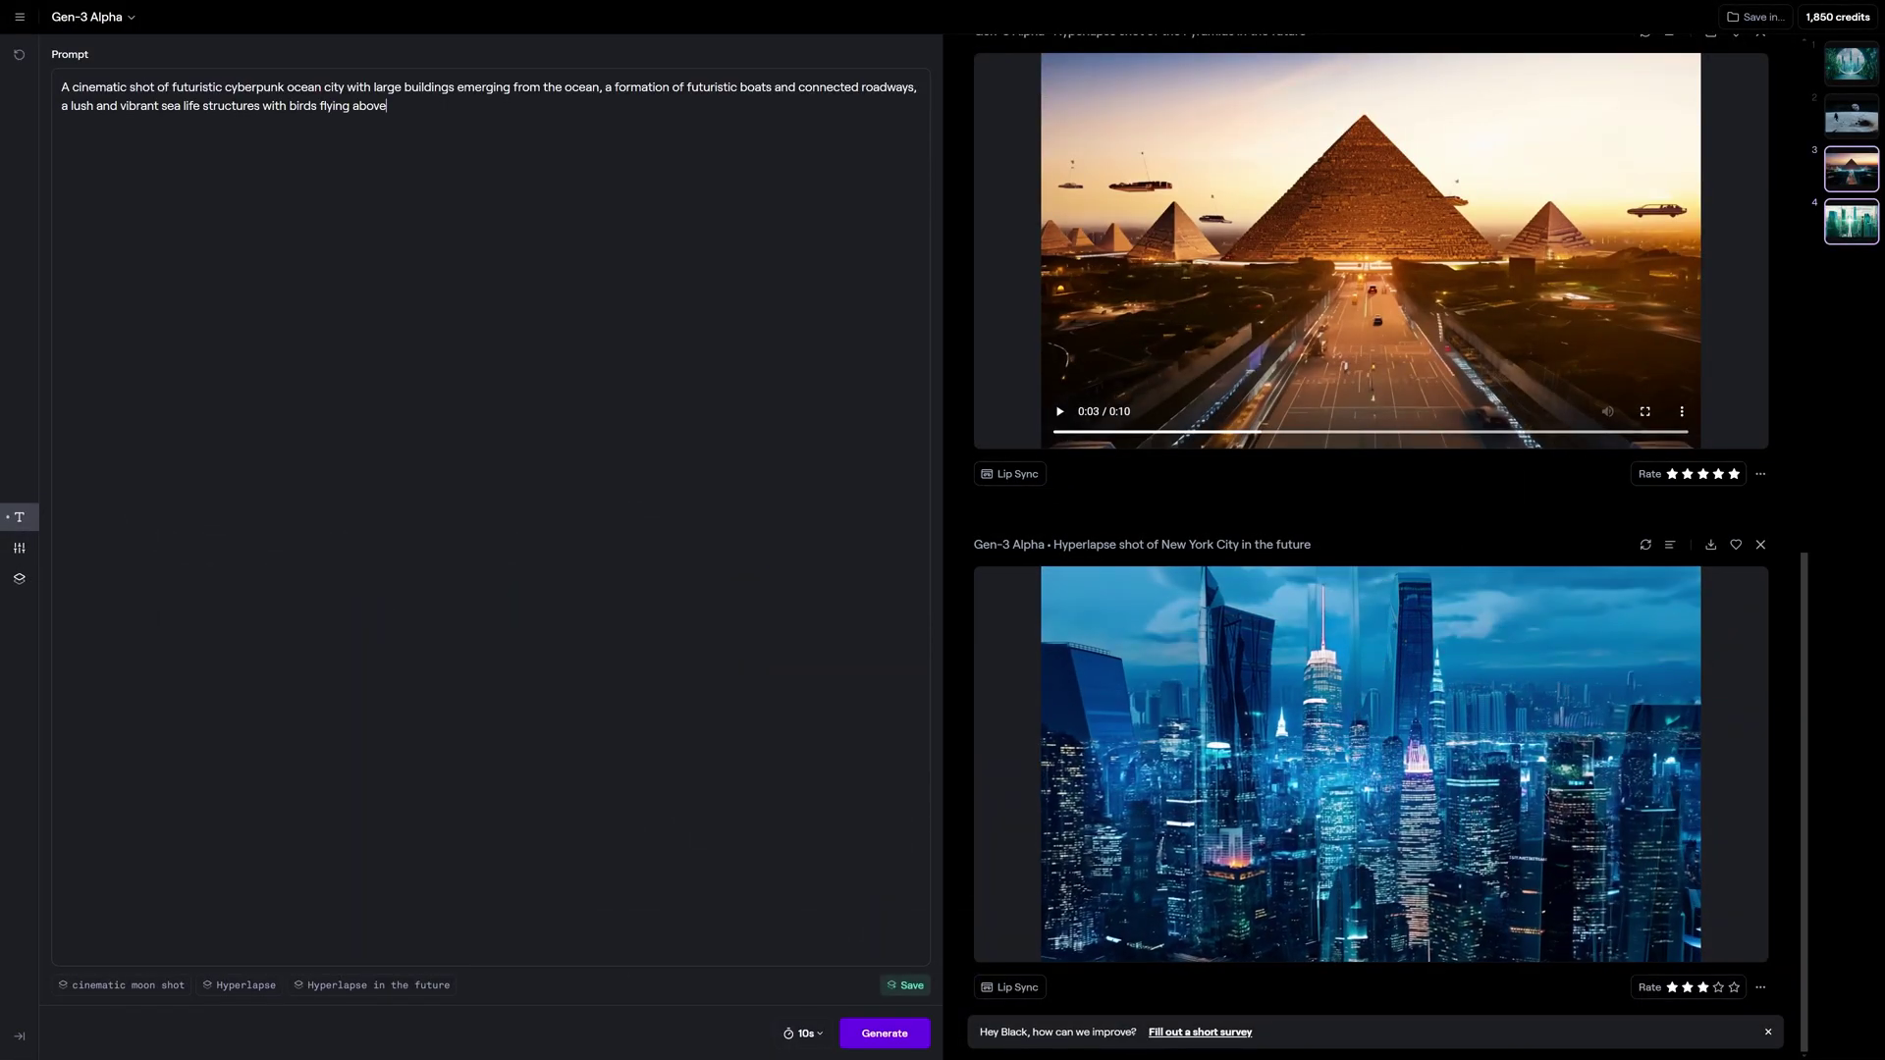
{"action": "left_click", "coordinate": [882, 1032]}
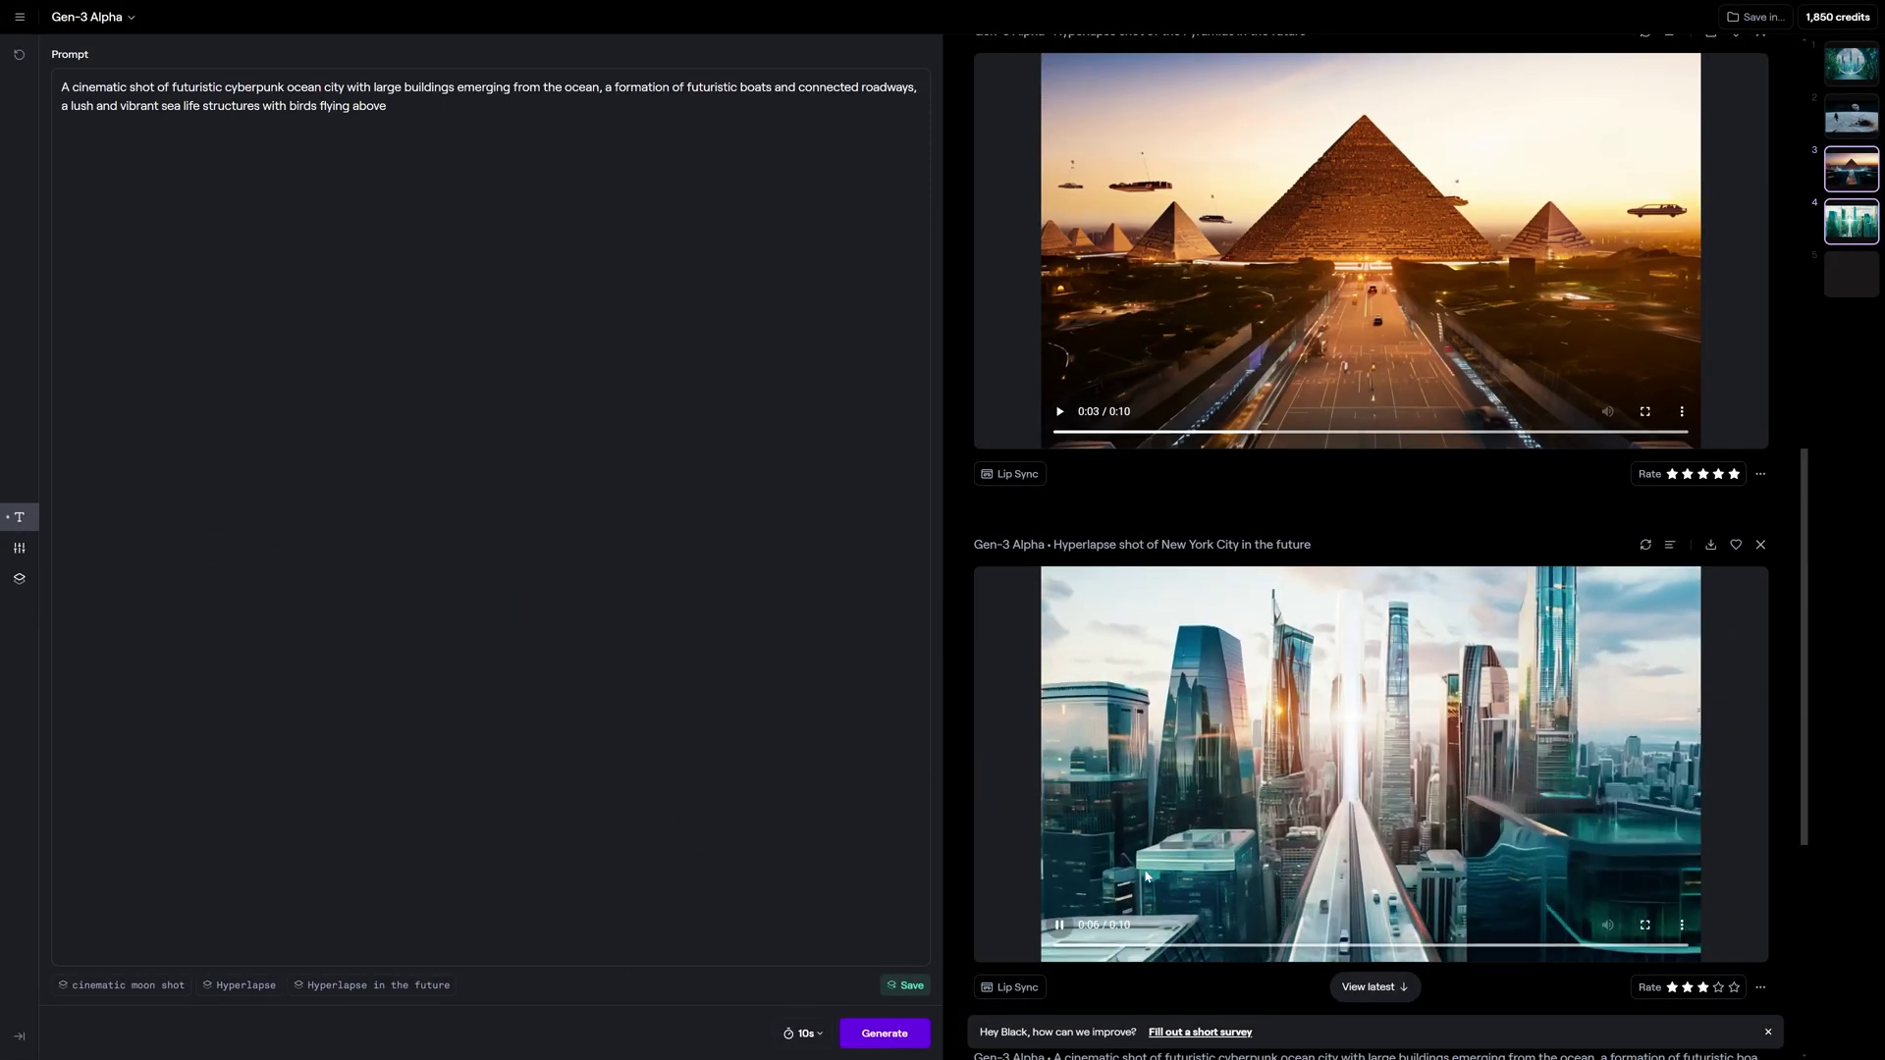
{"action": "scroll", "coordinate": [1146, 877], "scroll_direction": "down", "scroll_amount": 5}
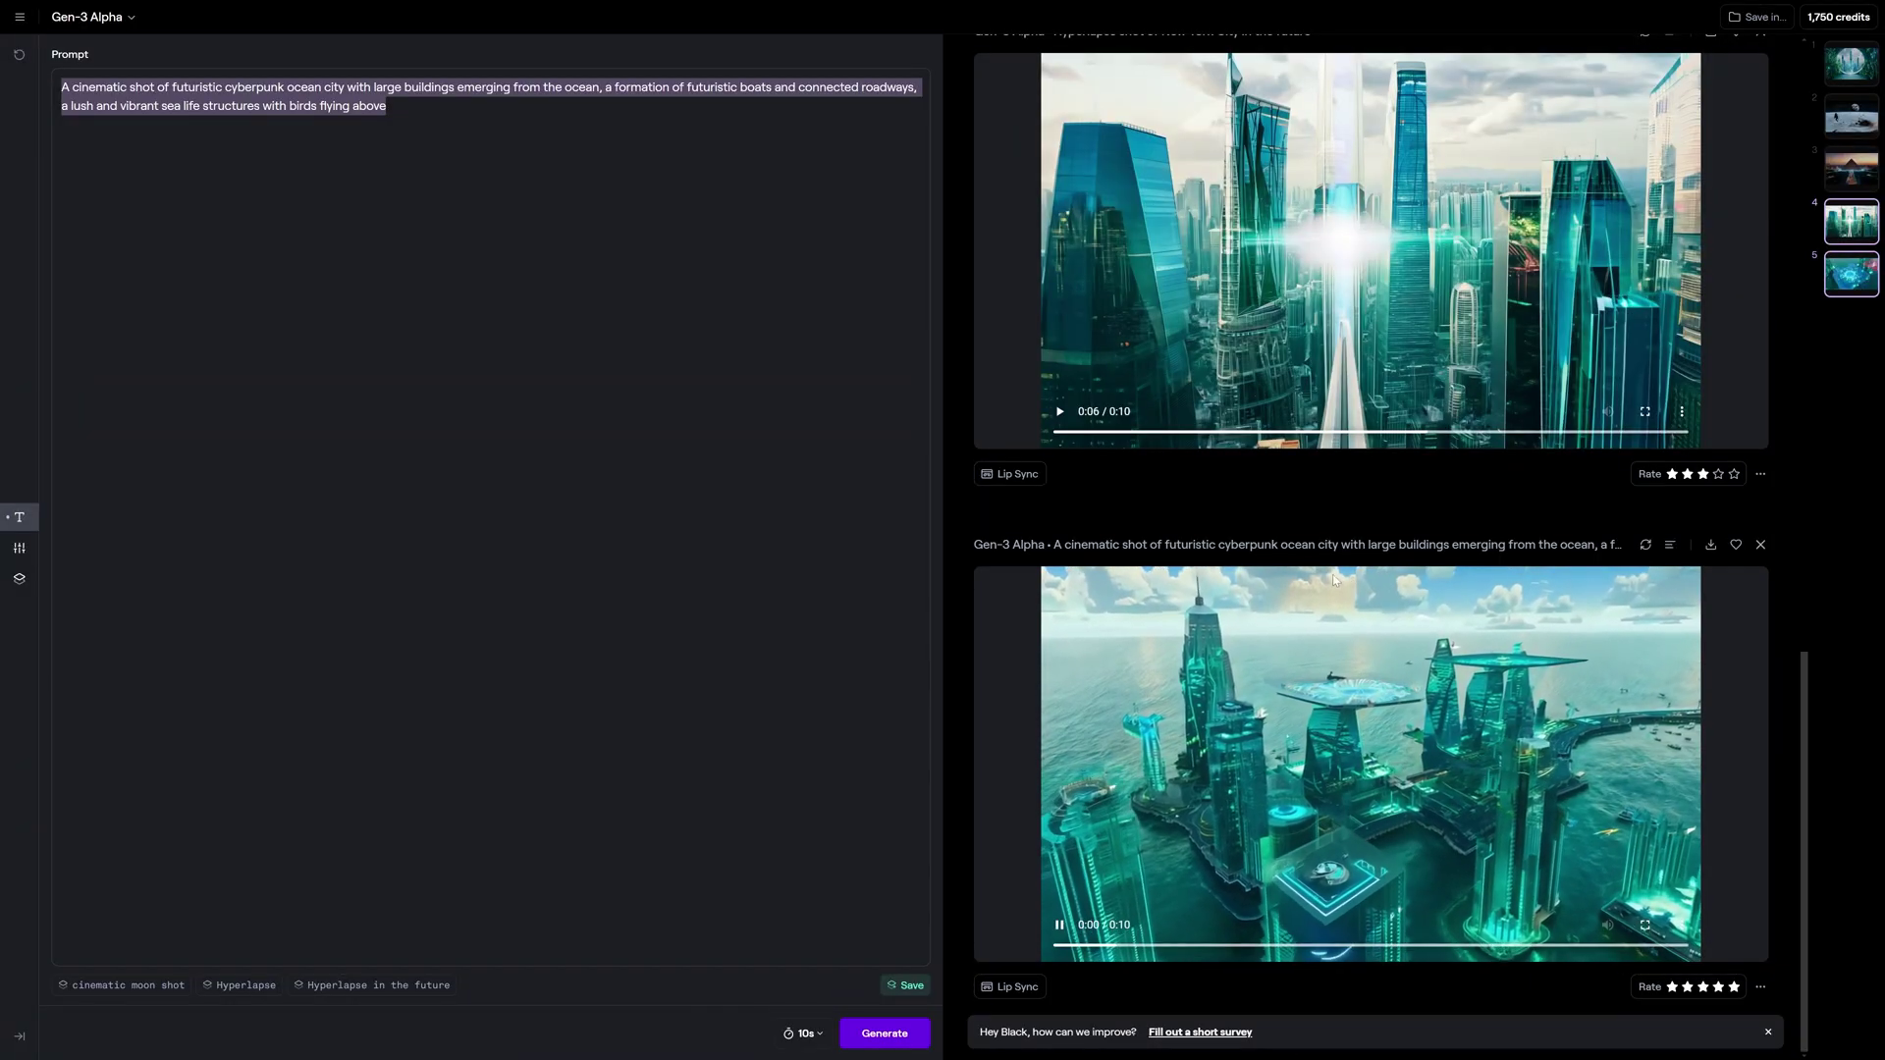
{"action": "scroll", "coordinate": [1253, 587], "scroll_direction": "up", "scroll_amount": 10}
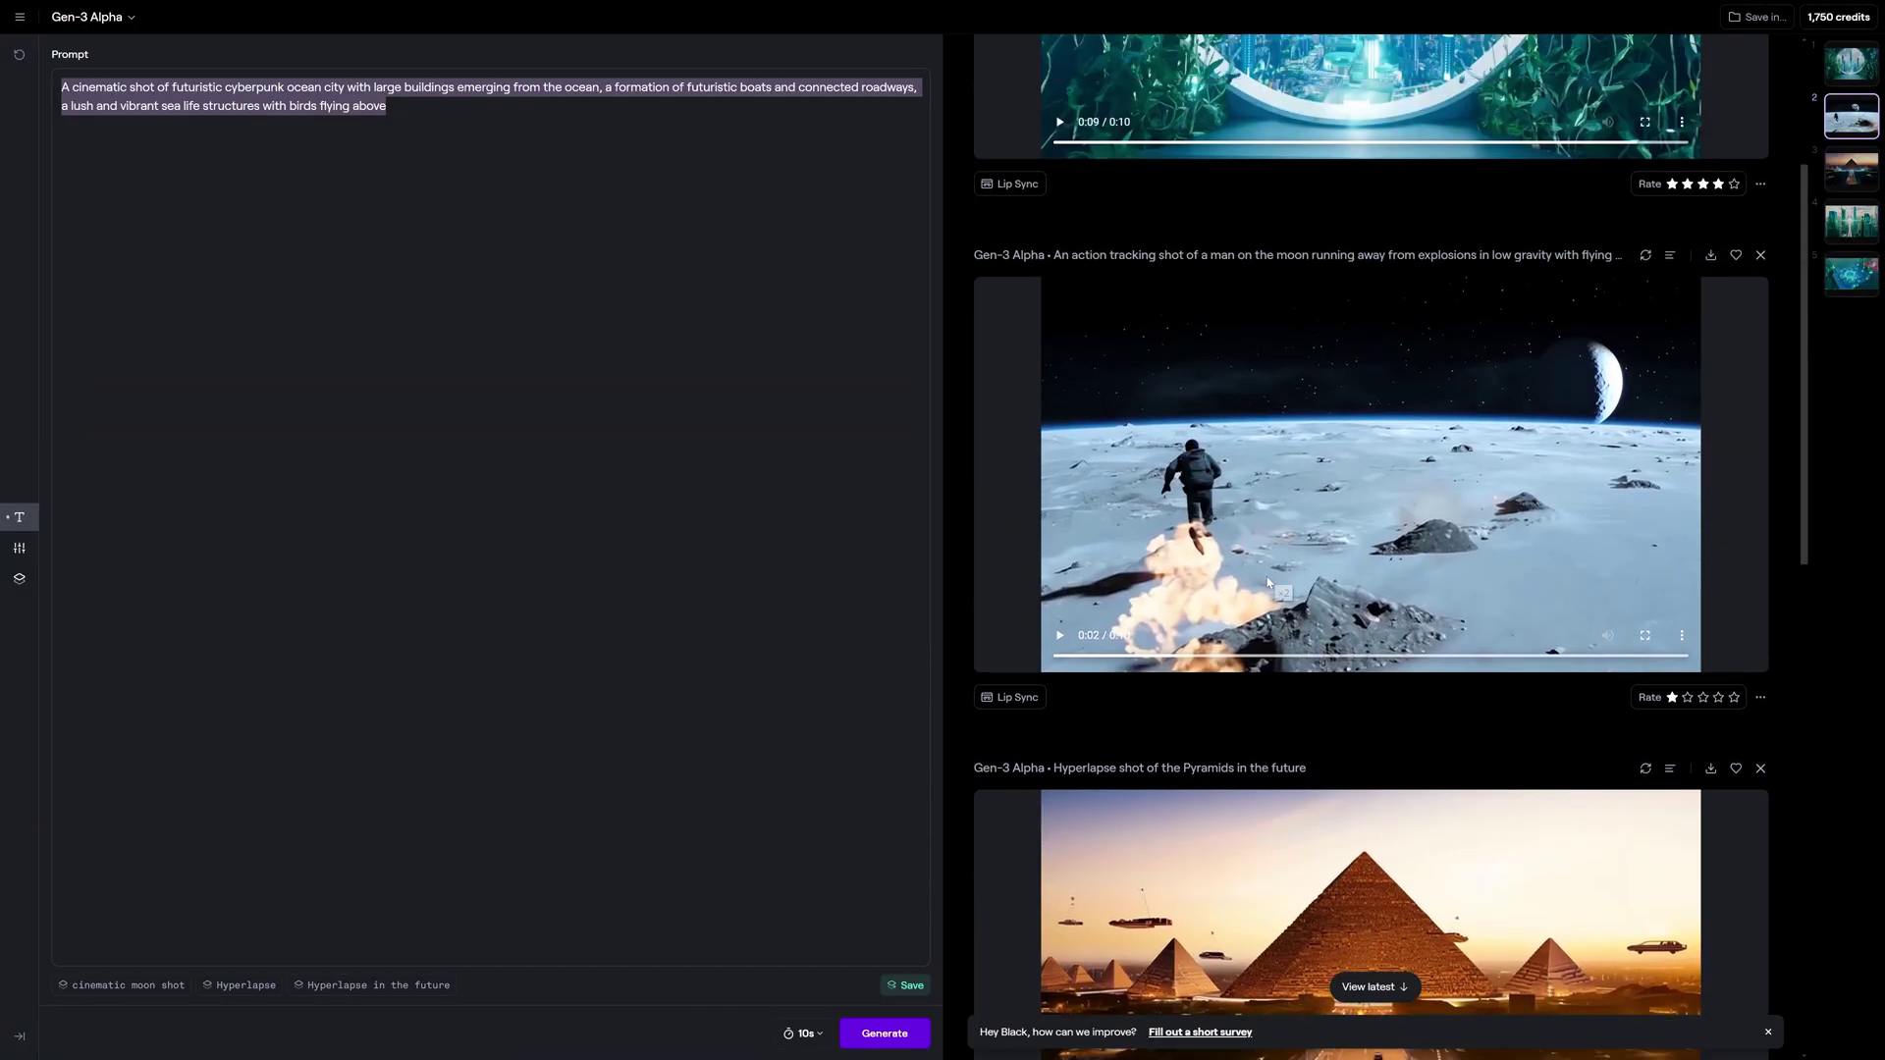
{"action": "scroll", "coordinate": [1268, 583], "scroll_direction": "down", "scroll_amount": 10}
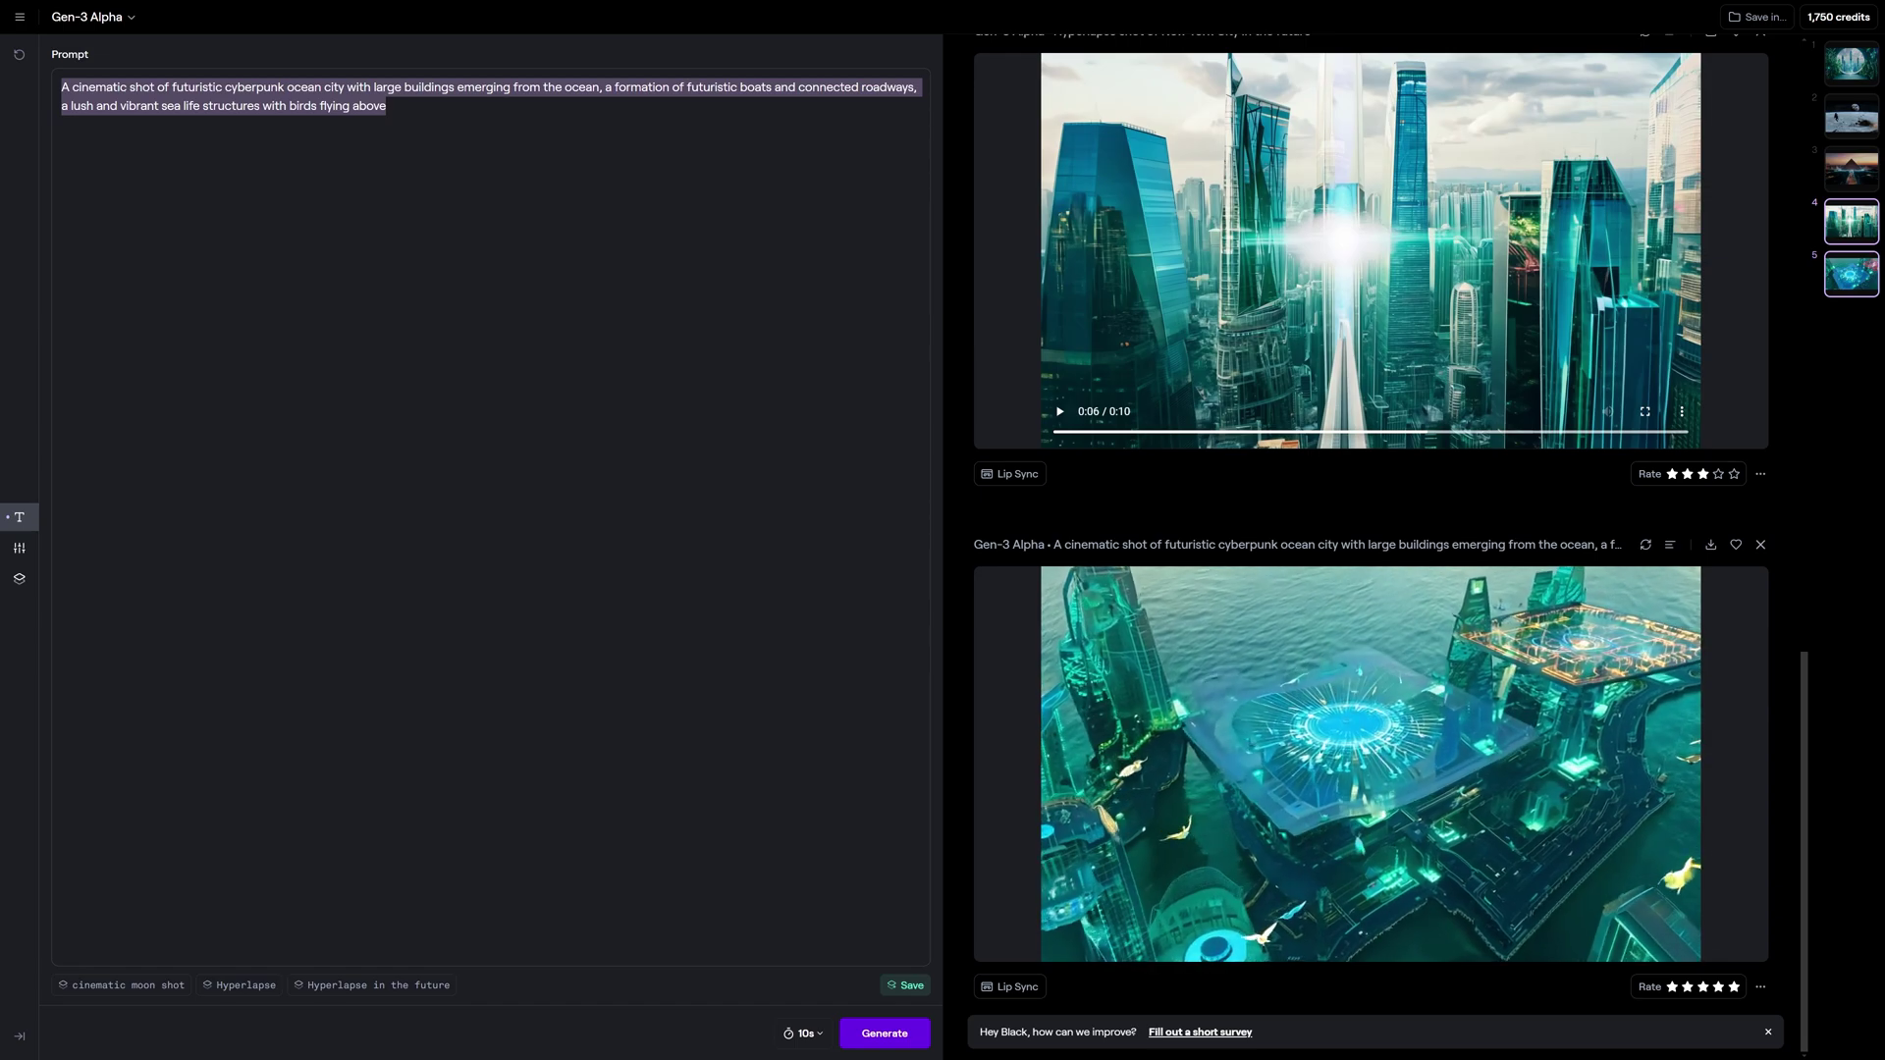
Step: Enter the prompt 'A woman walking through a' grass field at sunset and generate the clip
{"action": "type", "text": "A woman wa"}
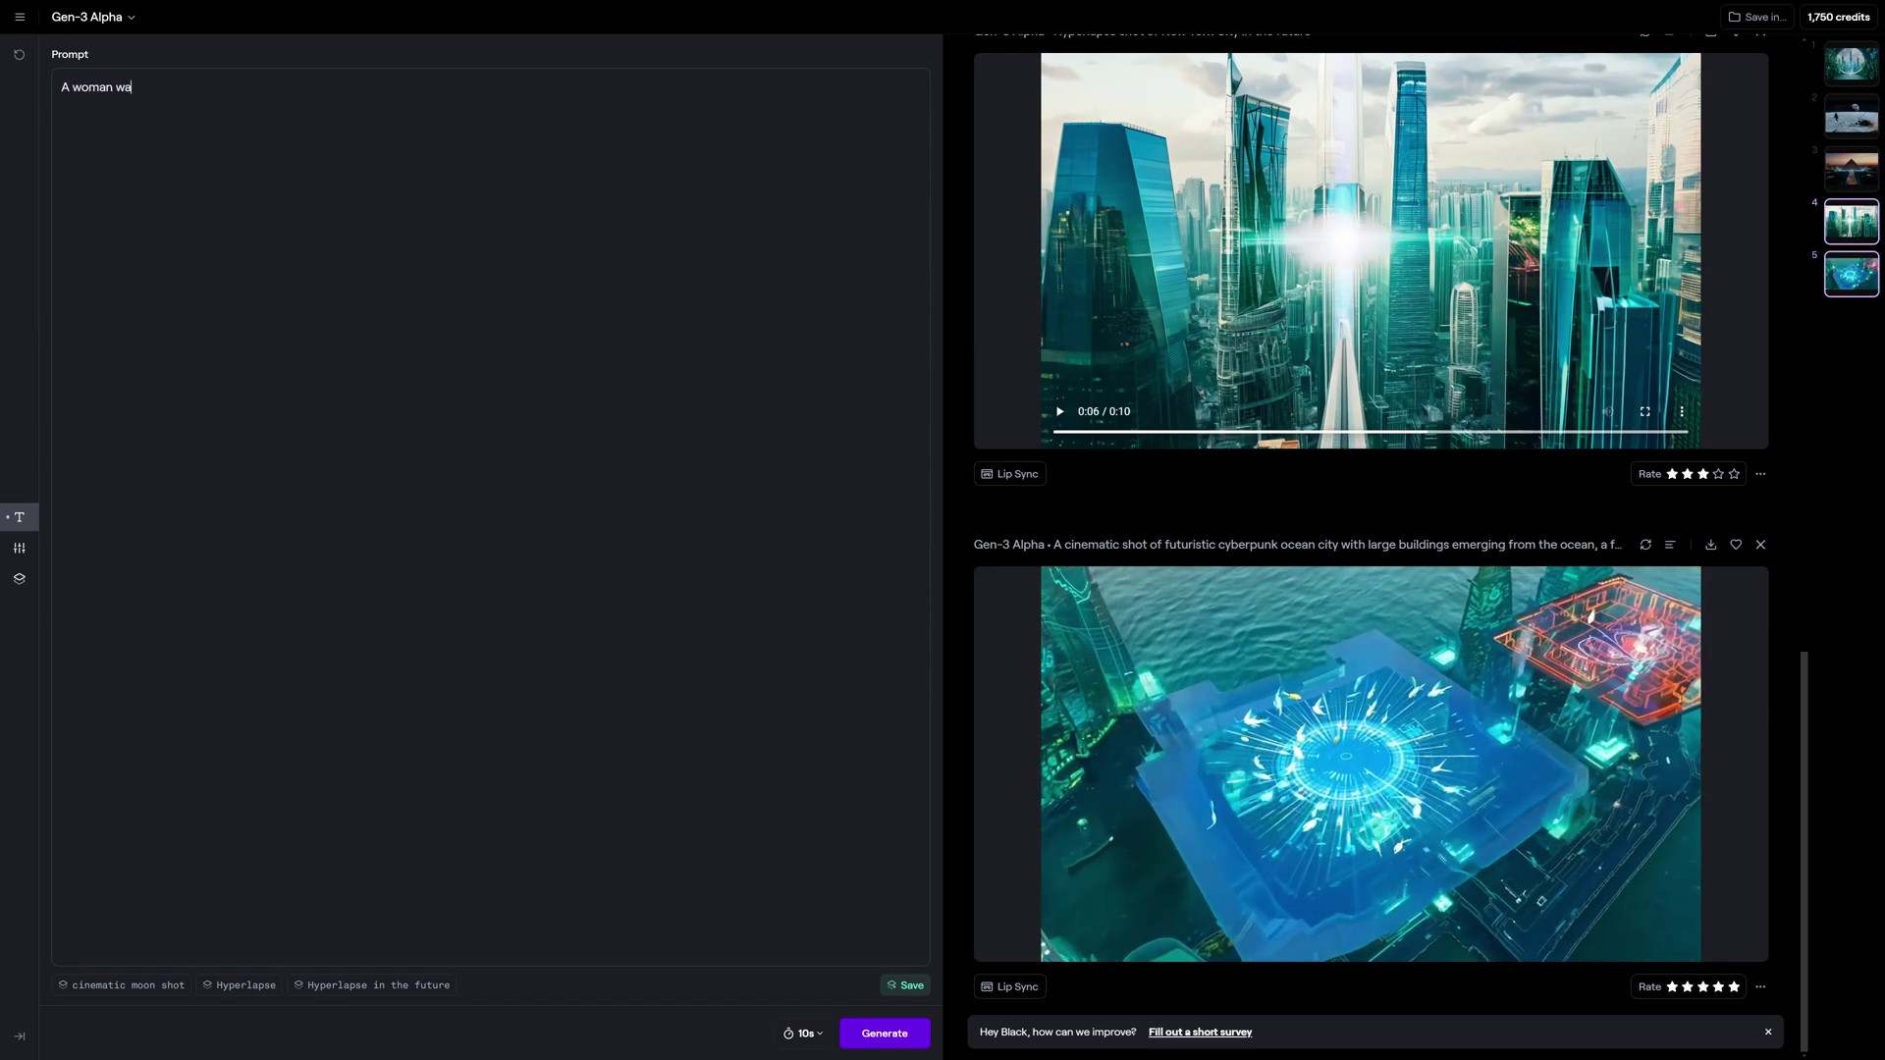
{"action": "type", "text": "lking throug"}
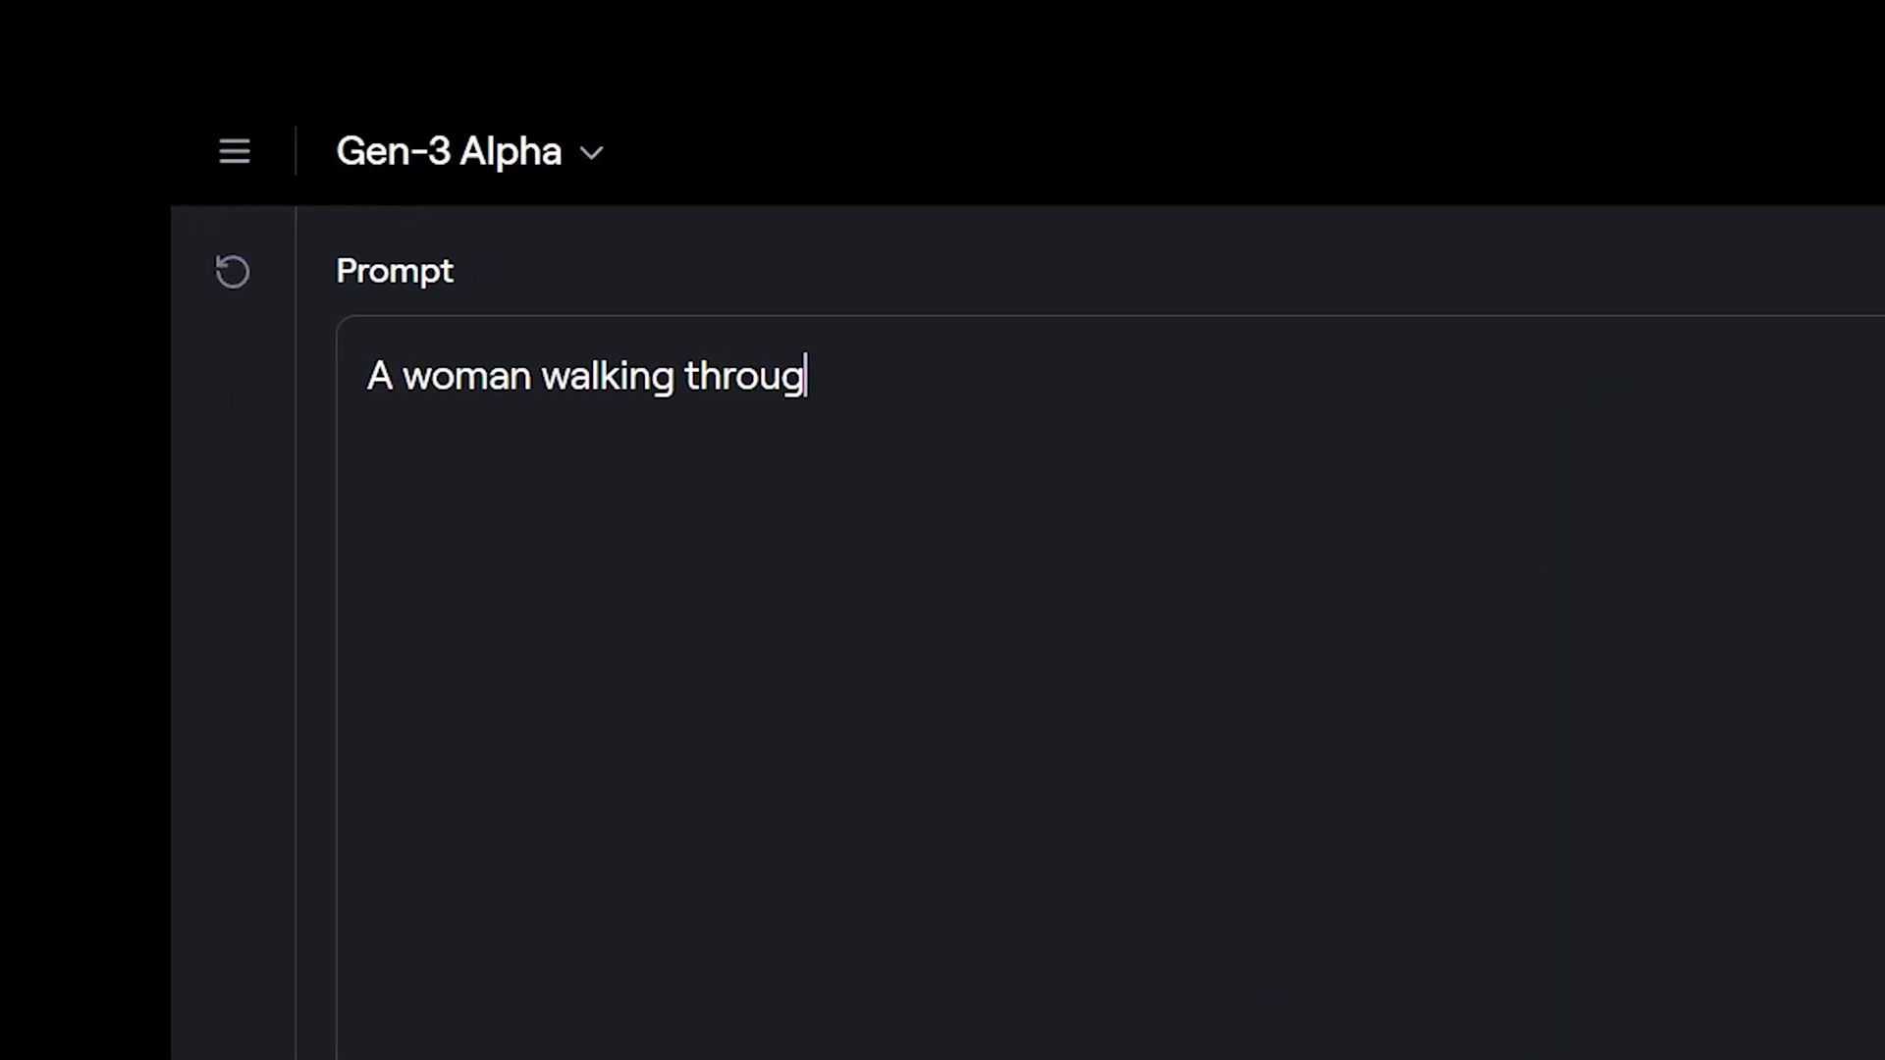
{"action": "type", "text": "h a grass field during sunset"}
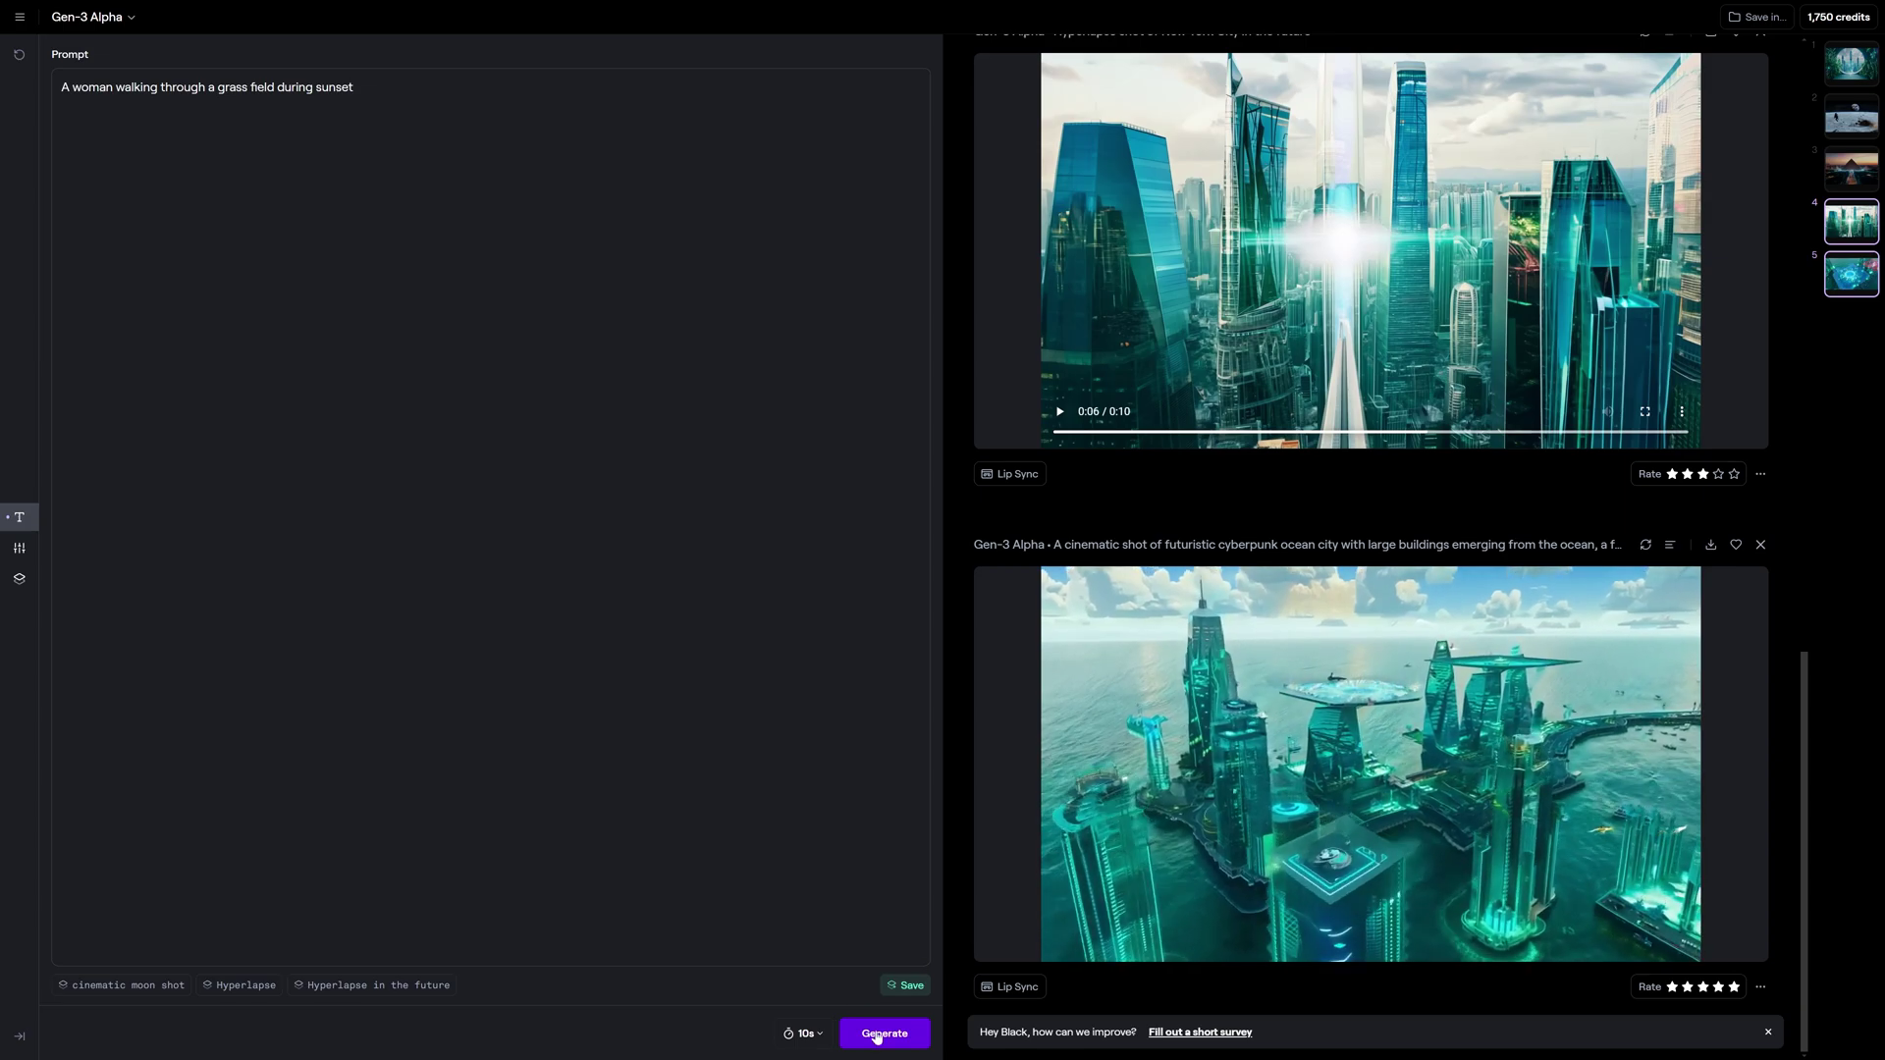
{"action": "left_click", "coordinate": [884, 1033]}
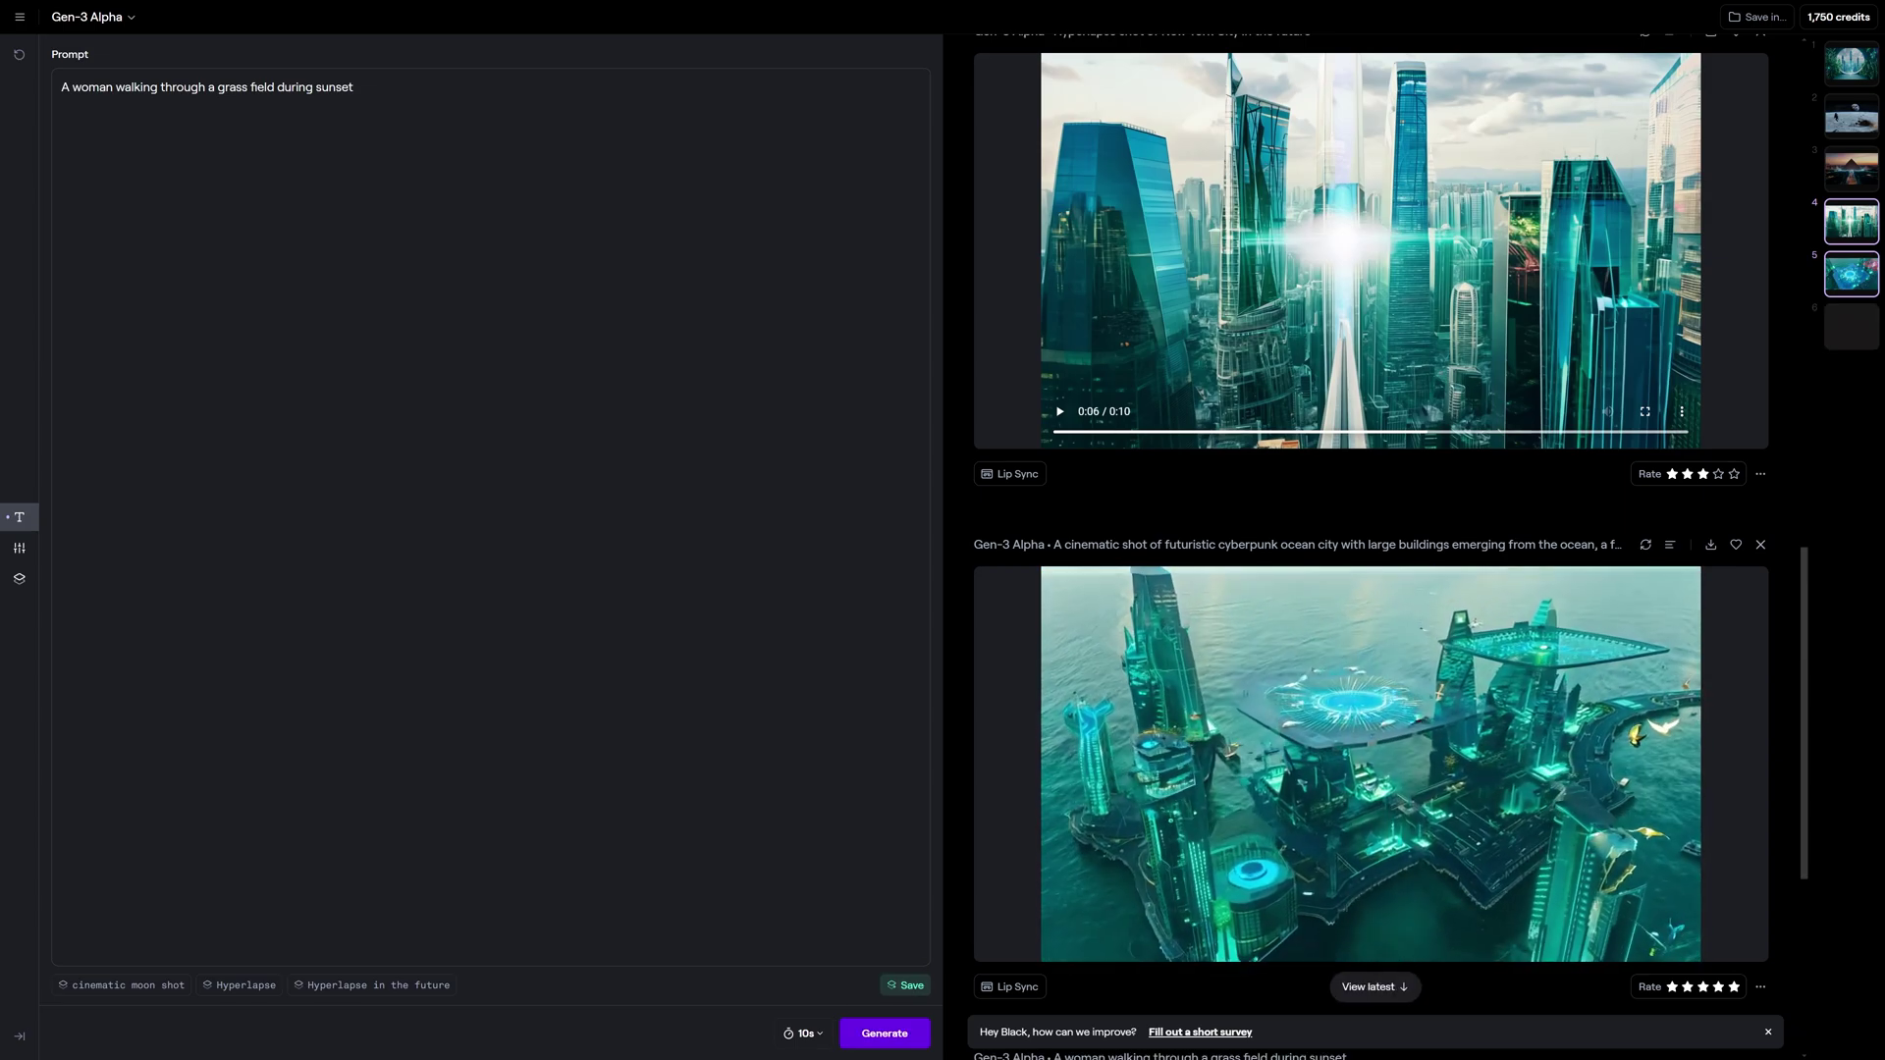
{"action": "scroll", "coordinate": [1529, 607], "scroll_direction": "down", "scroll_amount": 6}
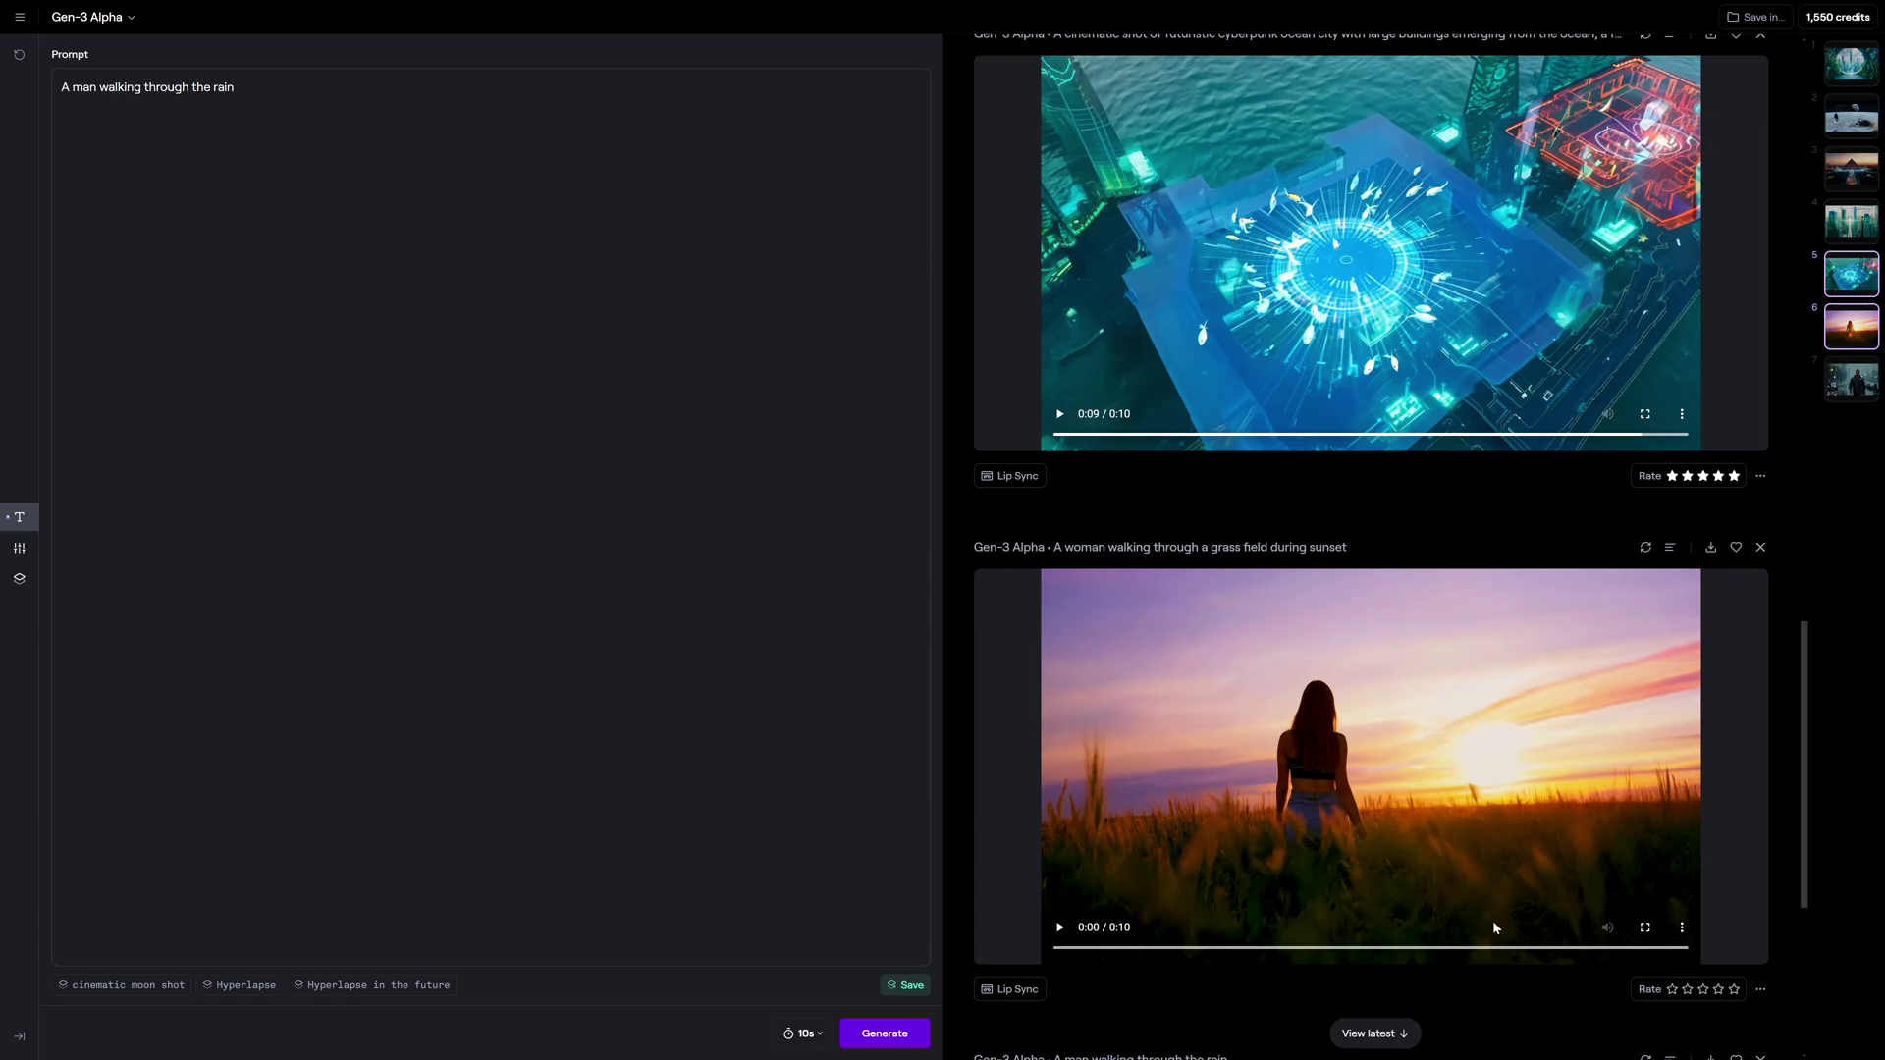
Step: Open the grass field sunset clip in the enlarged preview
{"action": "left_click", "coordinate": [1057, 927]}
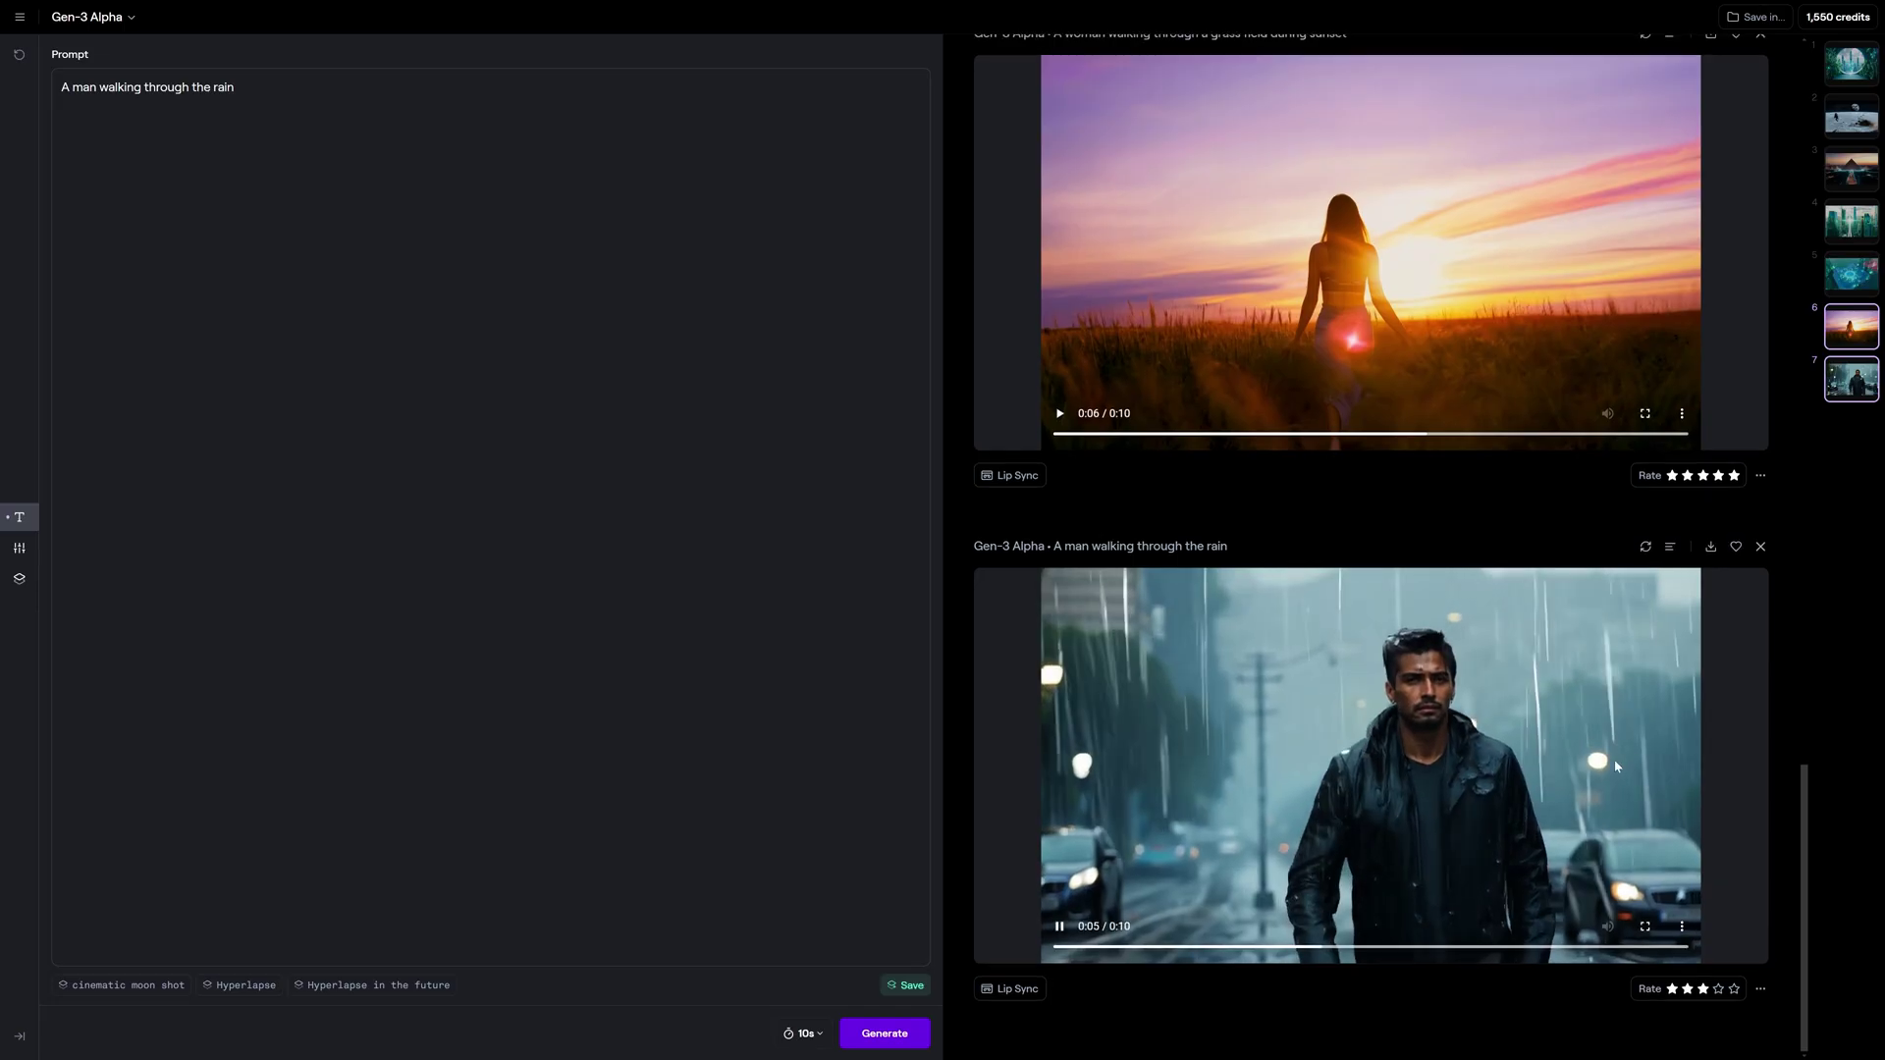
Step: Scroll the results feed up and back down to bring the clips into view
{"action": "scroll", "coordinate": [1618, 766], "scroll_direction": "up", "scroll_amount": 10}
{"action": "scroll", "coordinate": [1459, 577], "scroll_direction": "down", "scroll_amount": 10}
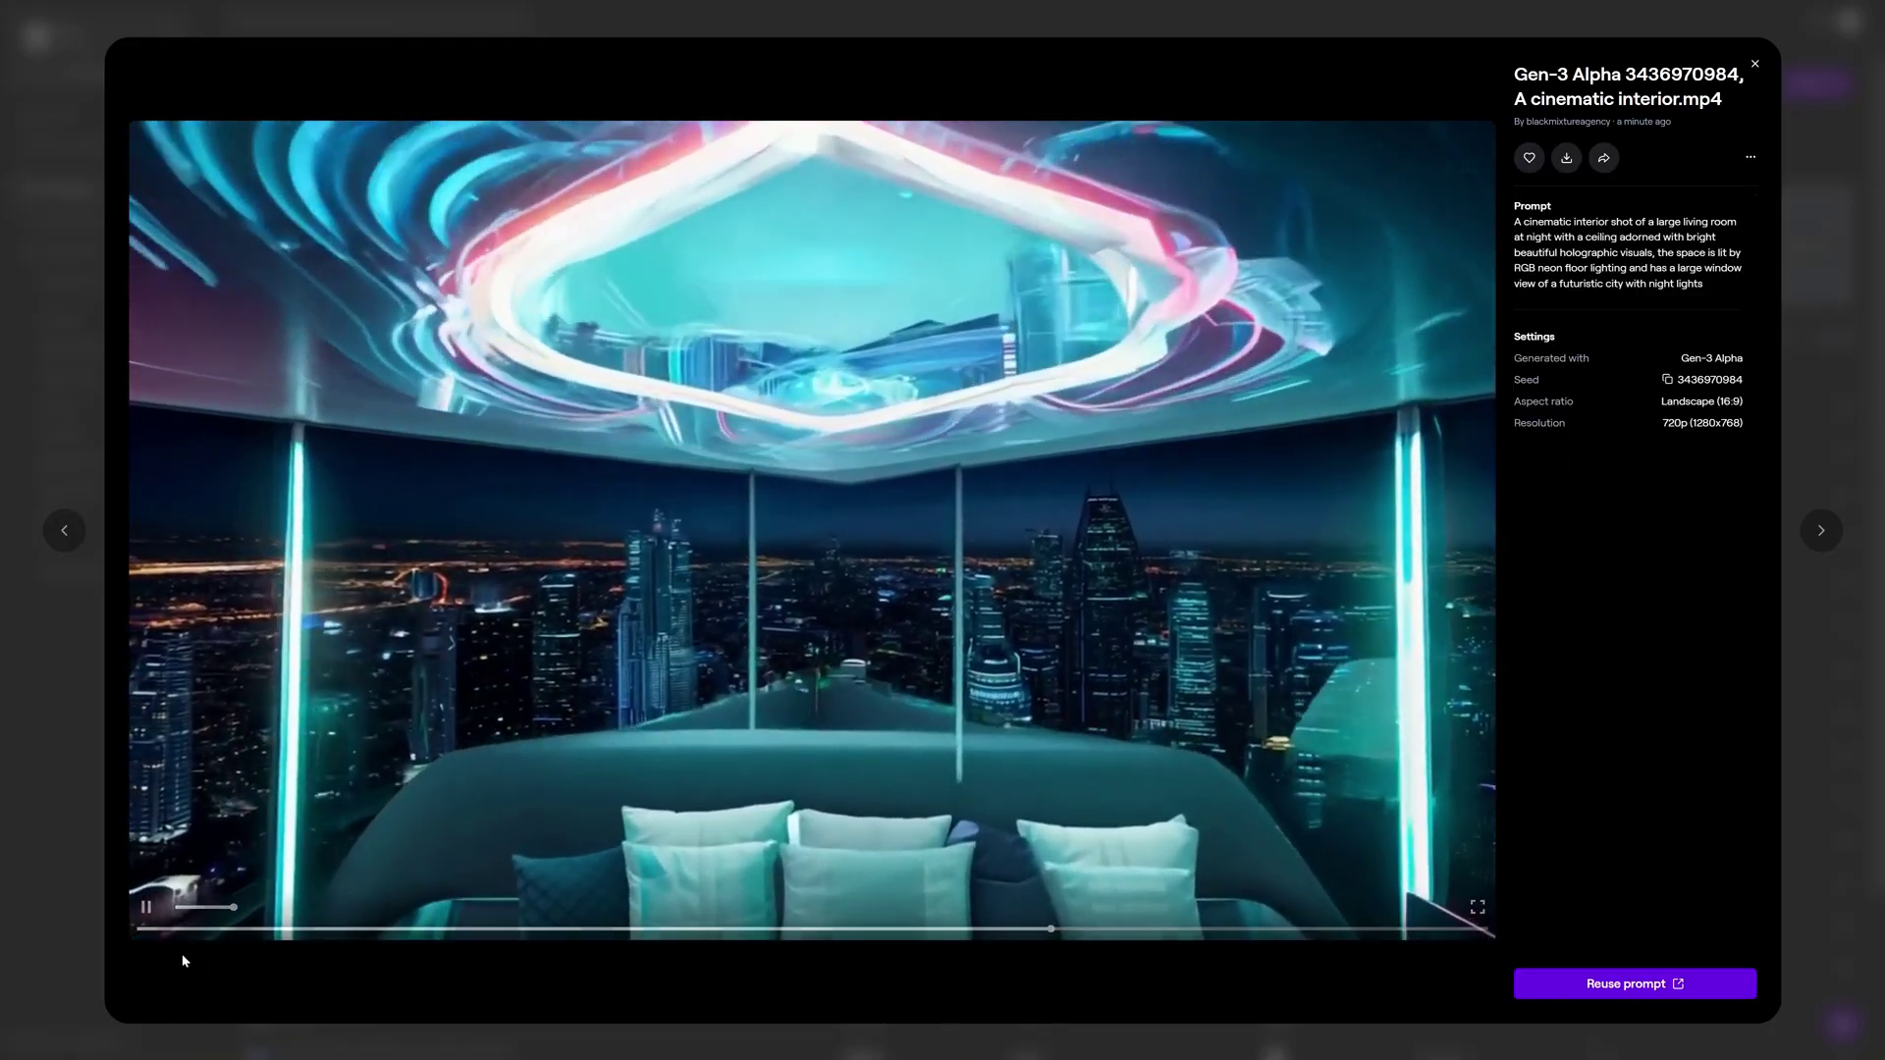
Step: Restart the cinematic living room interior clip from the beginning of the seek bar
{"action": "left_click", "coordinate": [189, 929]}
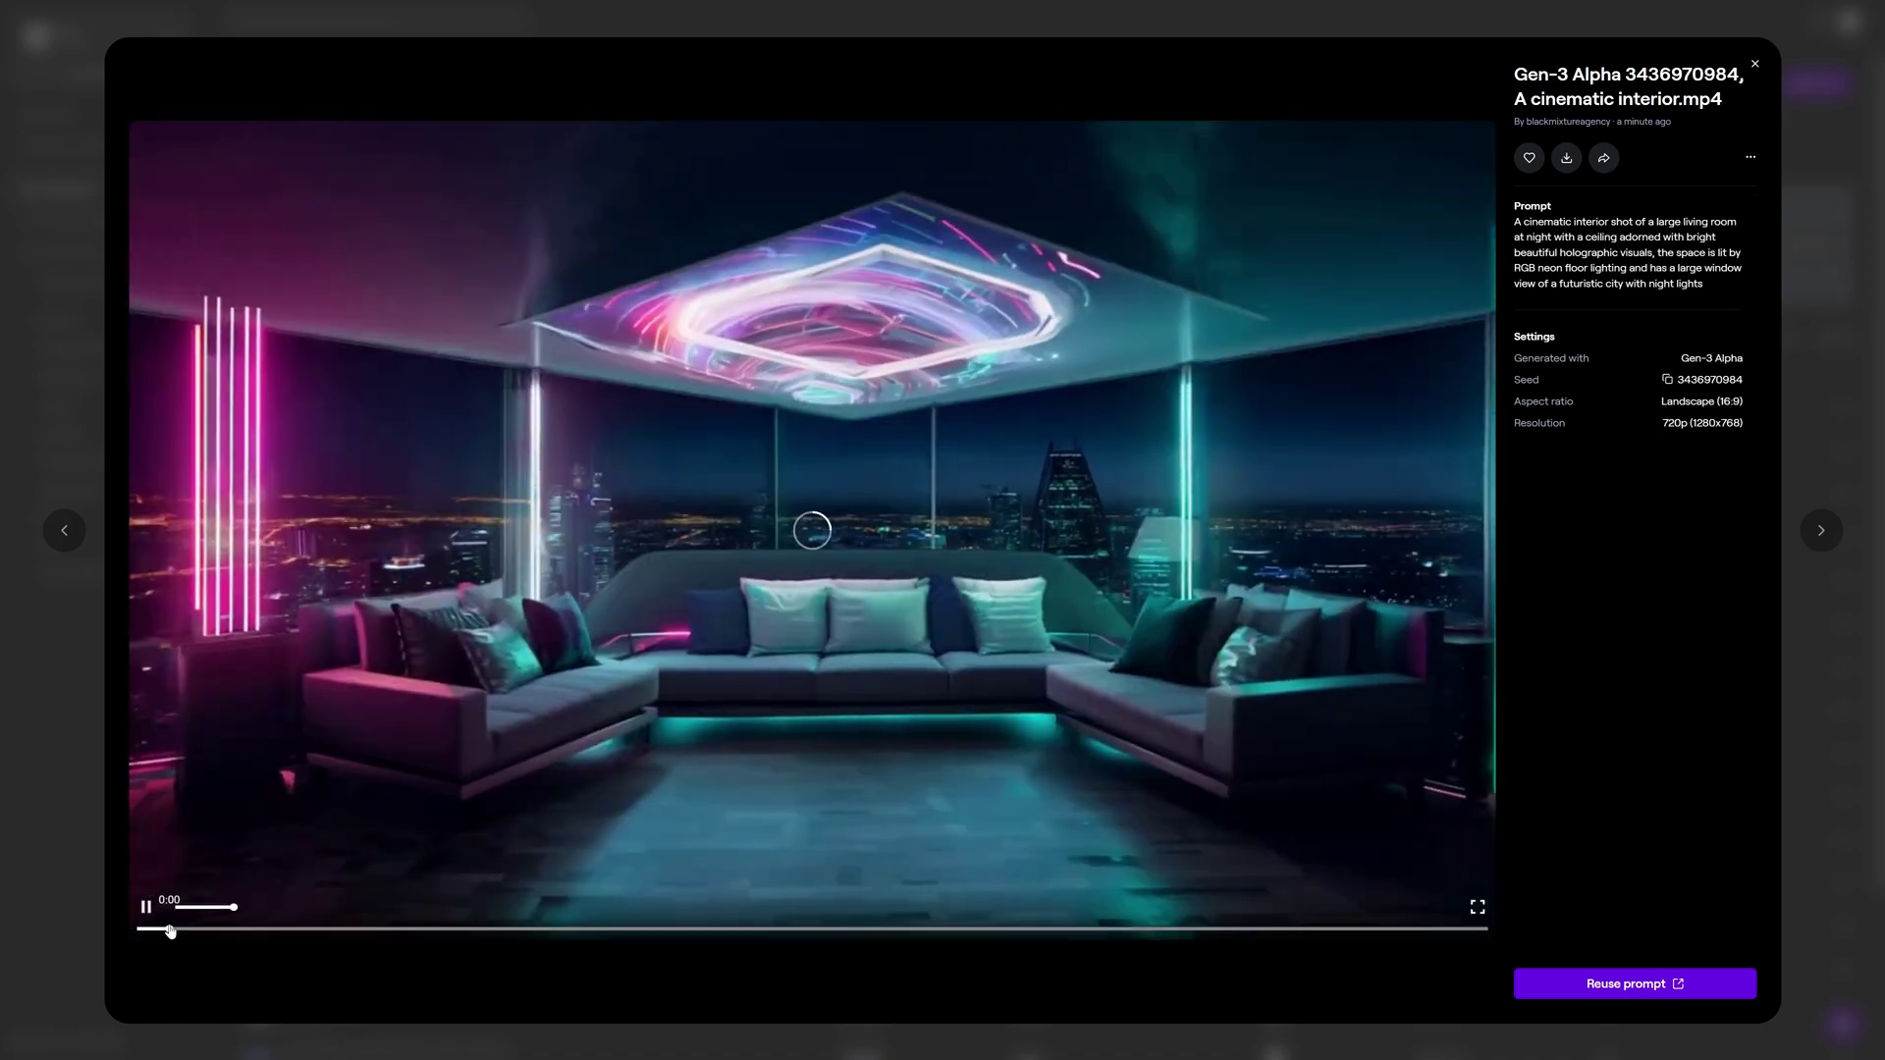